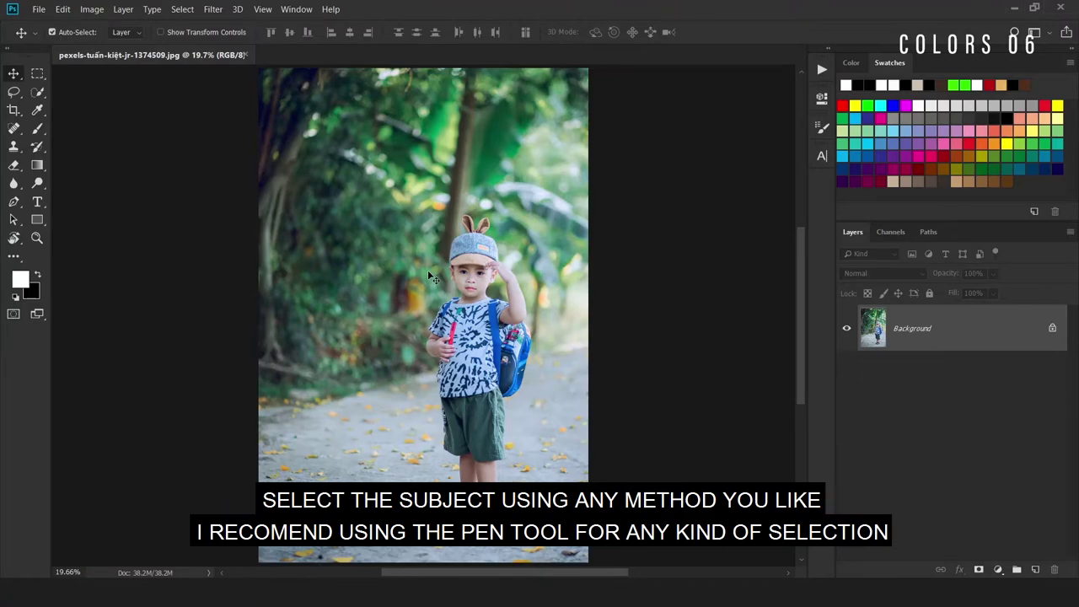
Select the Pen tool and zoom in close on the boy's hand and sleeve edge.
click(13, 201)
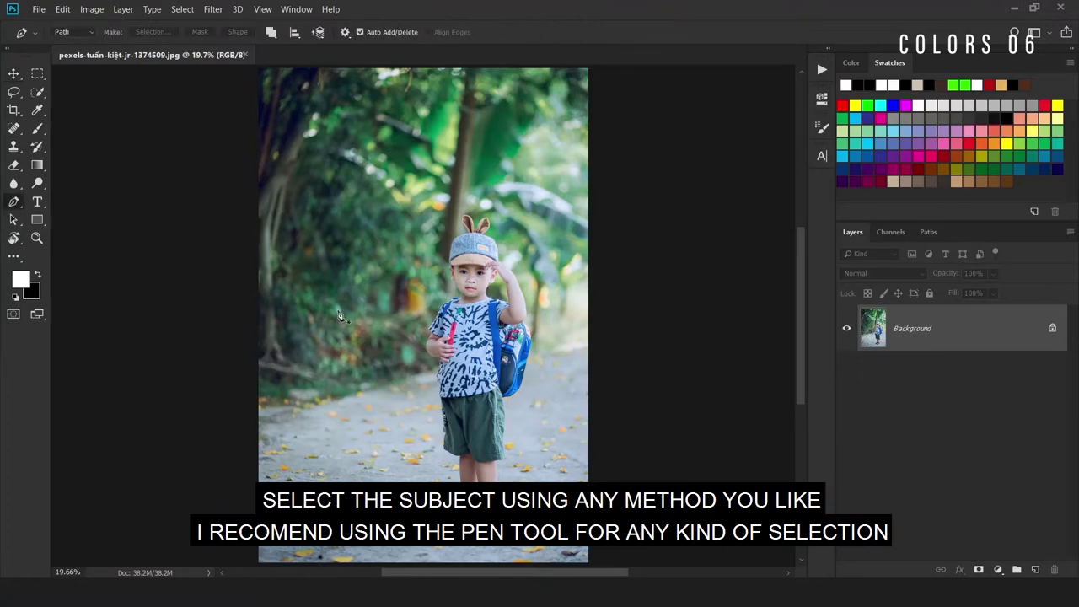
key(z)
drag(432, 363, 529, 389)
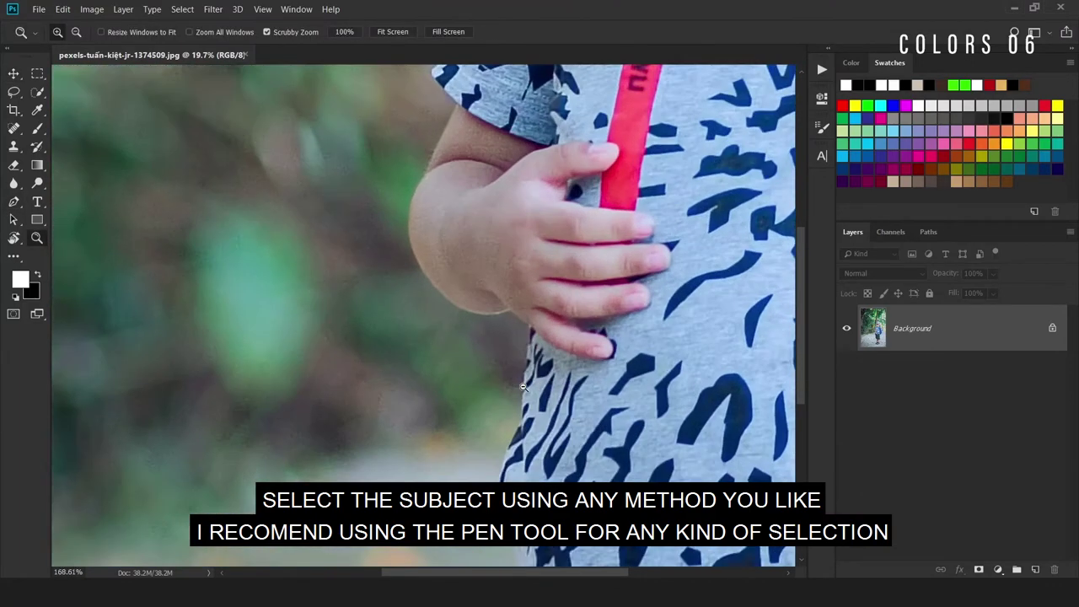
scroll(436, 306, up, 3)
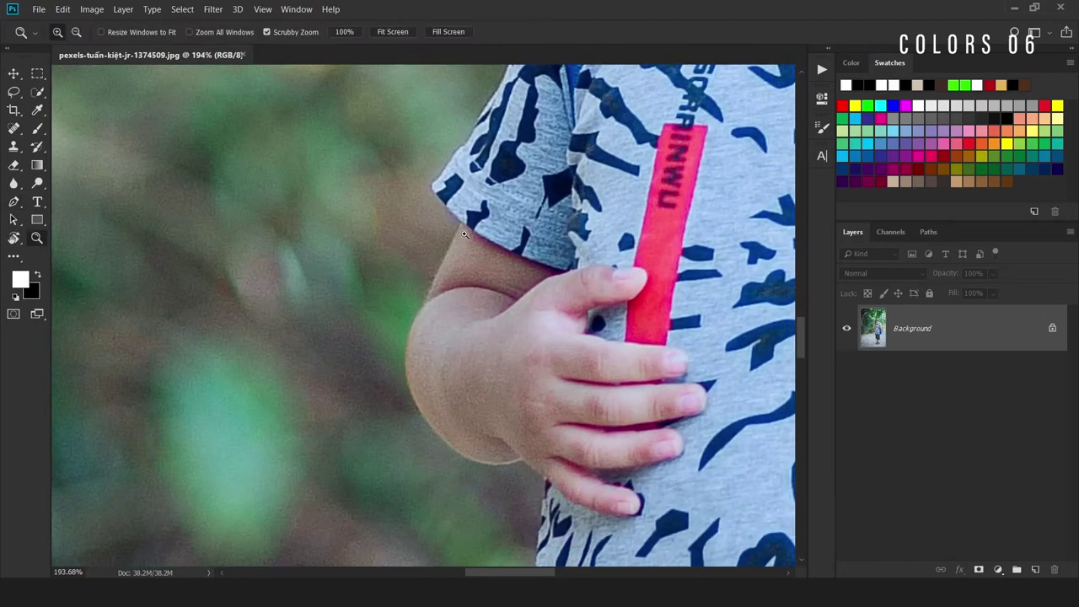
mouse_move(462, 243)
mouse_down()
mouse_move(483, 241)
mouse_move(468, 222)
mouse_up()
key(p)
key(z)
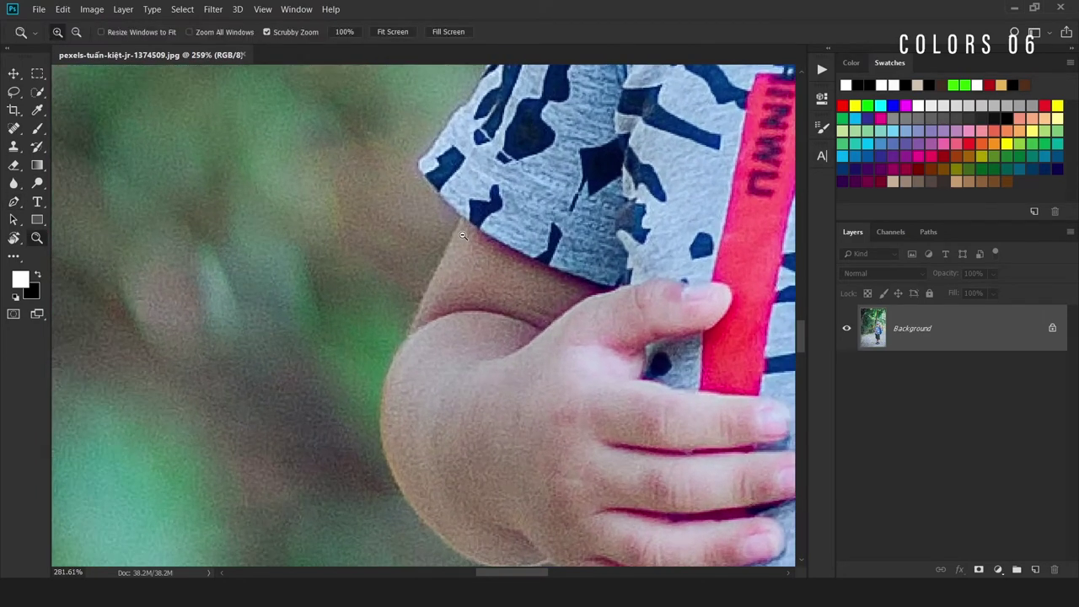
key(p)
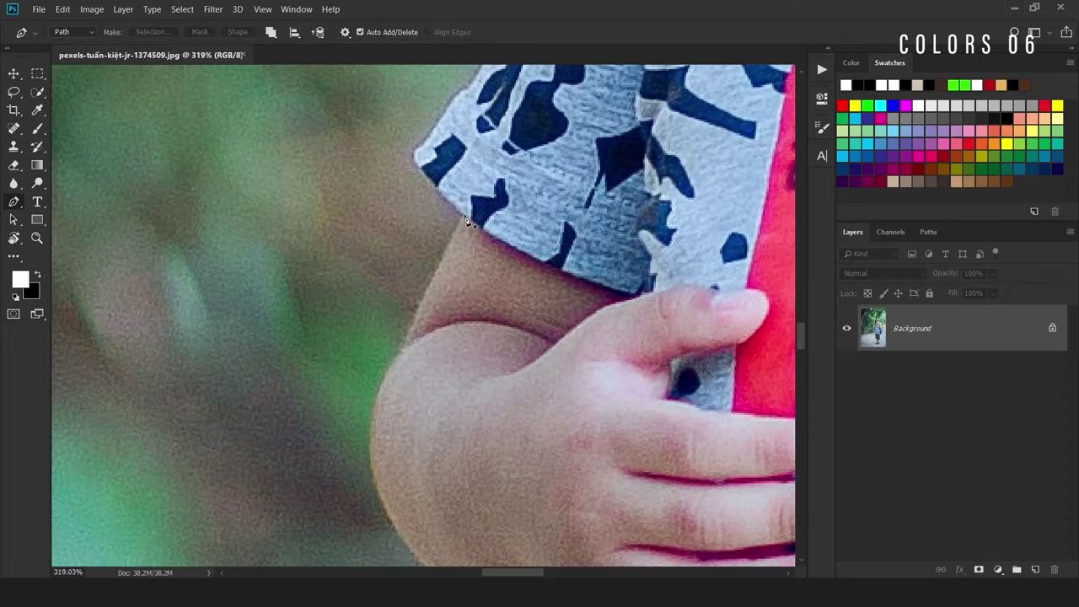
Trace anchor points from the sleeve edge down the arm and around the hand.
click(466, 220)
scroll(416, 293, down, 1)
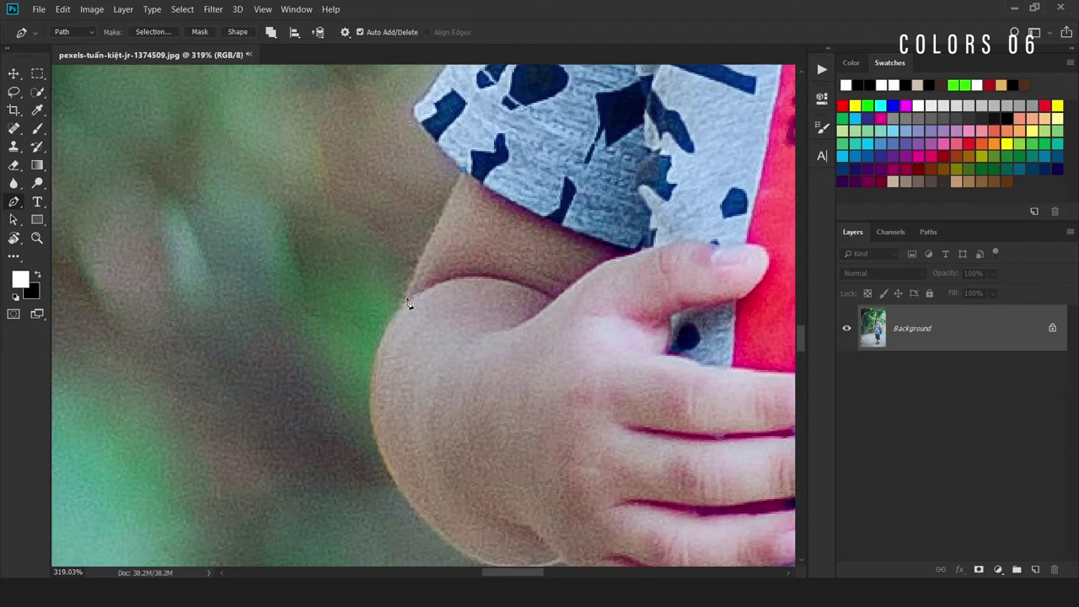
click(397, 319)
scroll(403, 307, down, 3)
drag(387, 341, 411, 396)
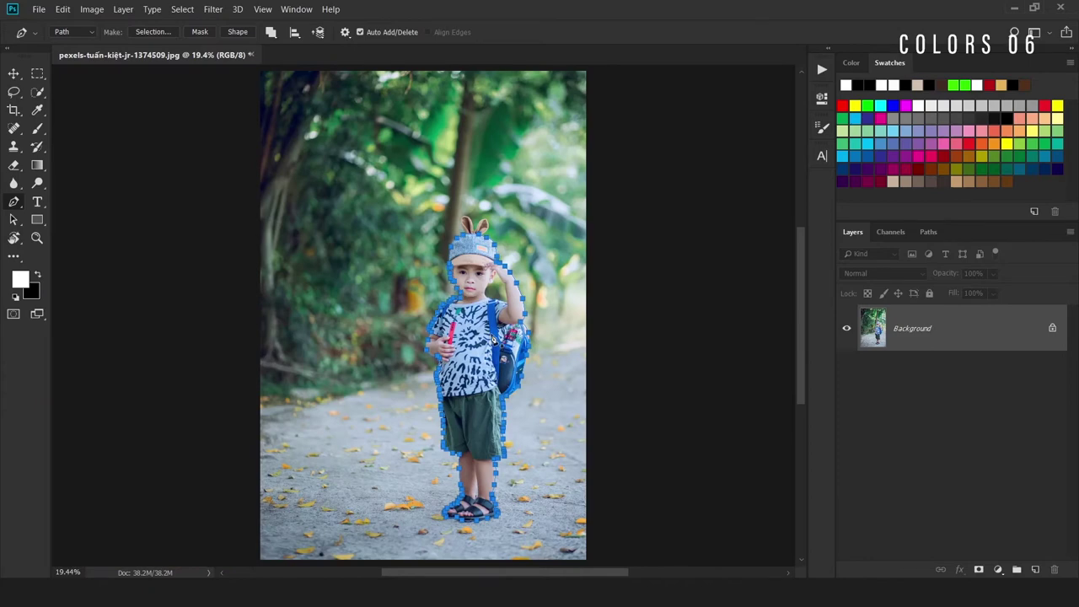
Turn the boy's traced path into a selection with a 2 px feather.
right_click(492, 321)
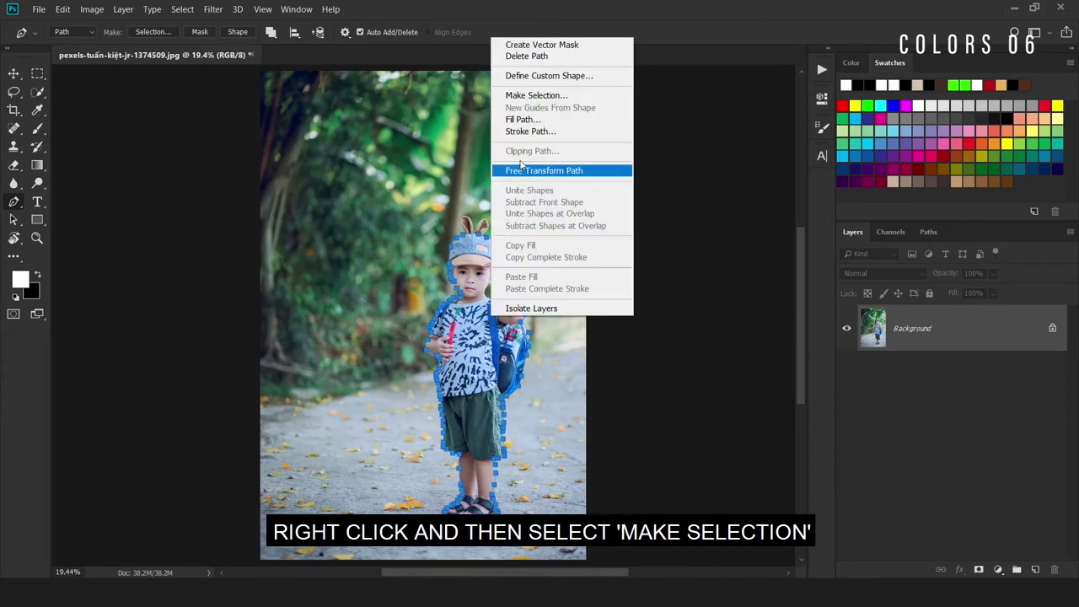
click(530, 97)
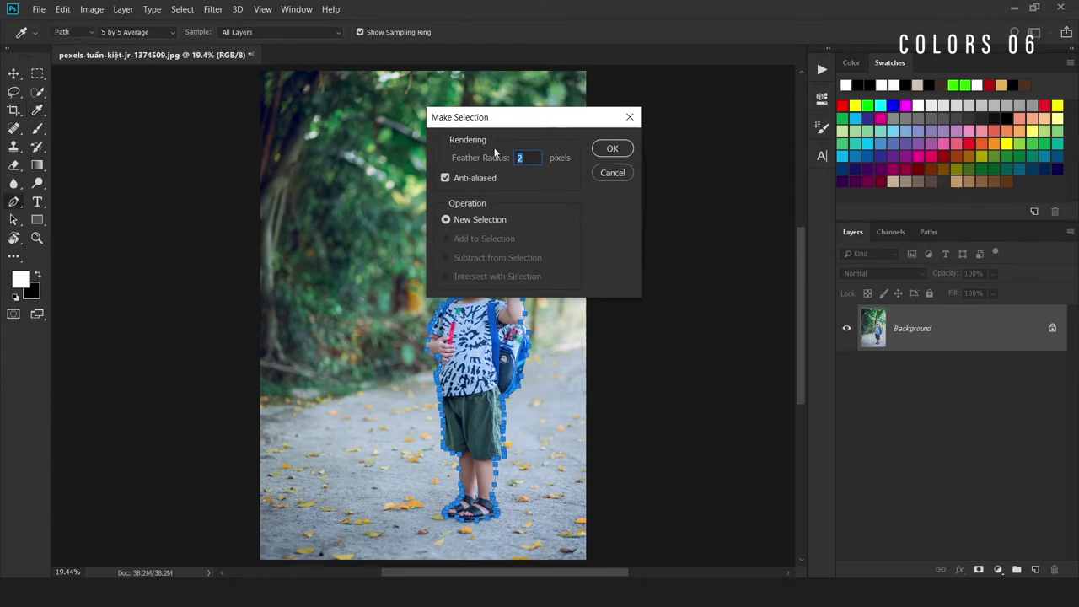
key(Return)
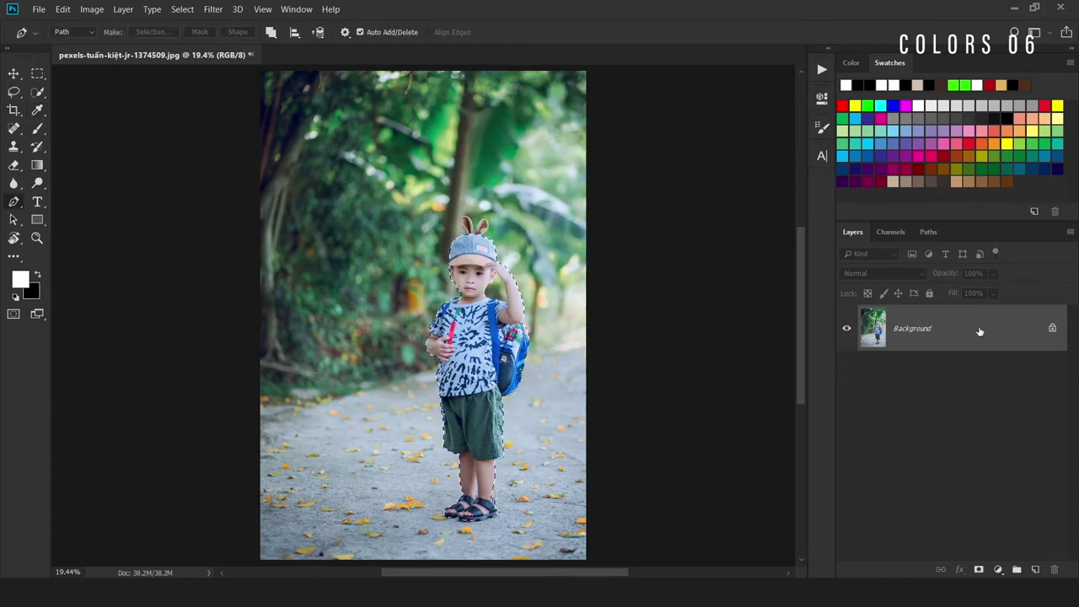
Duplicate the Background layer, mask the copy to the selection, and check the cutout.
drag(978, 331, 1035, 569)
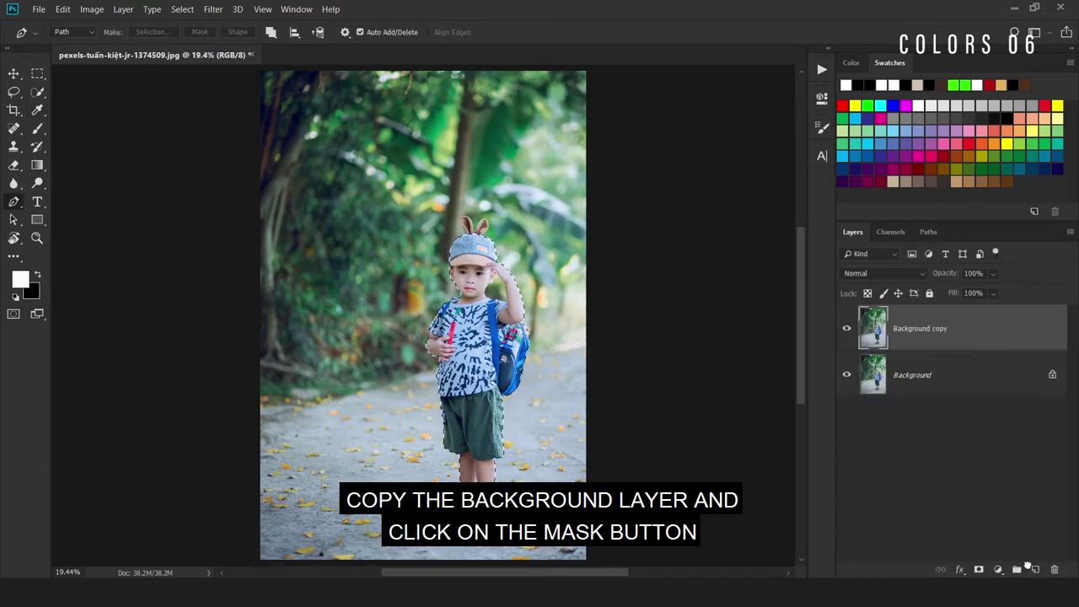
click(979, 570)
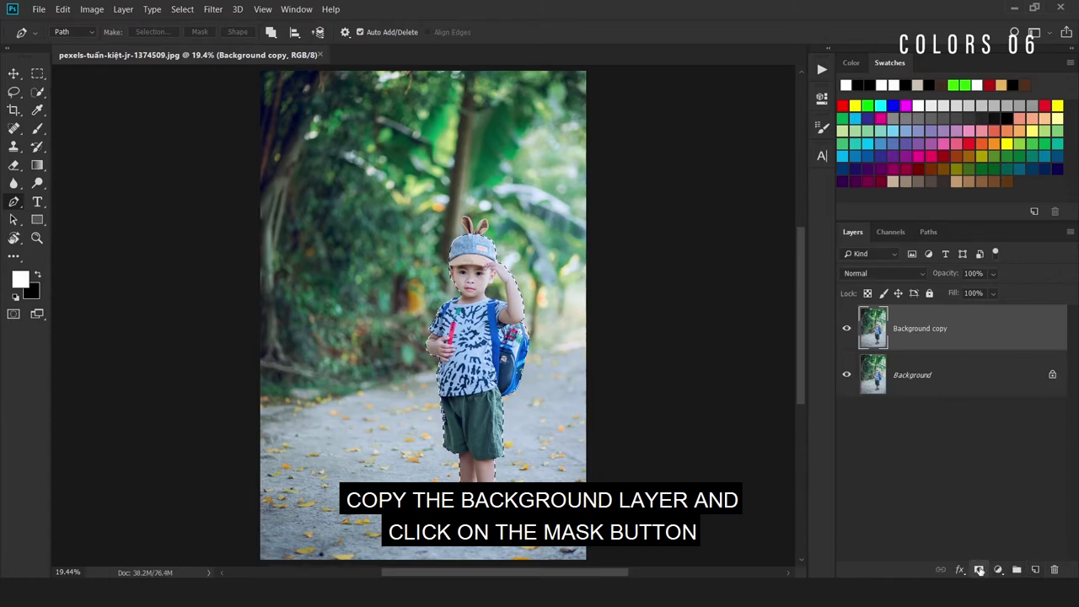
click(846, 376)
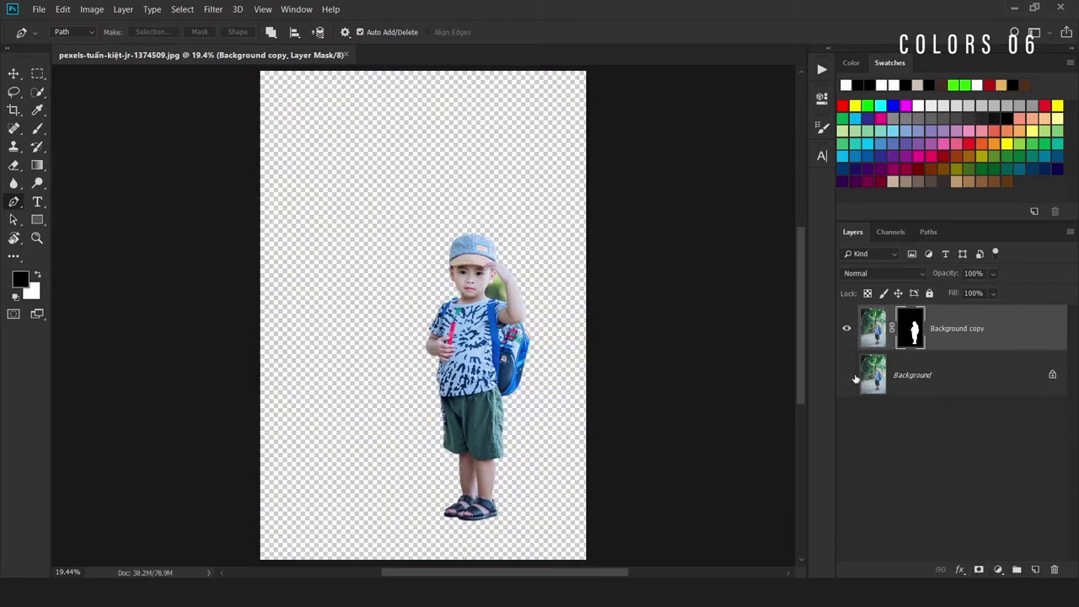
click(851, 376)
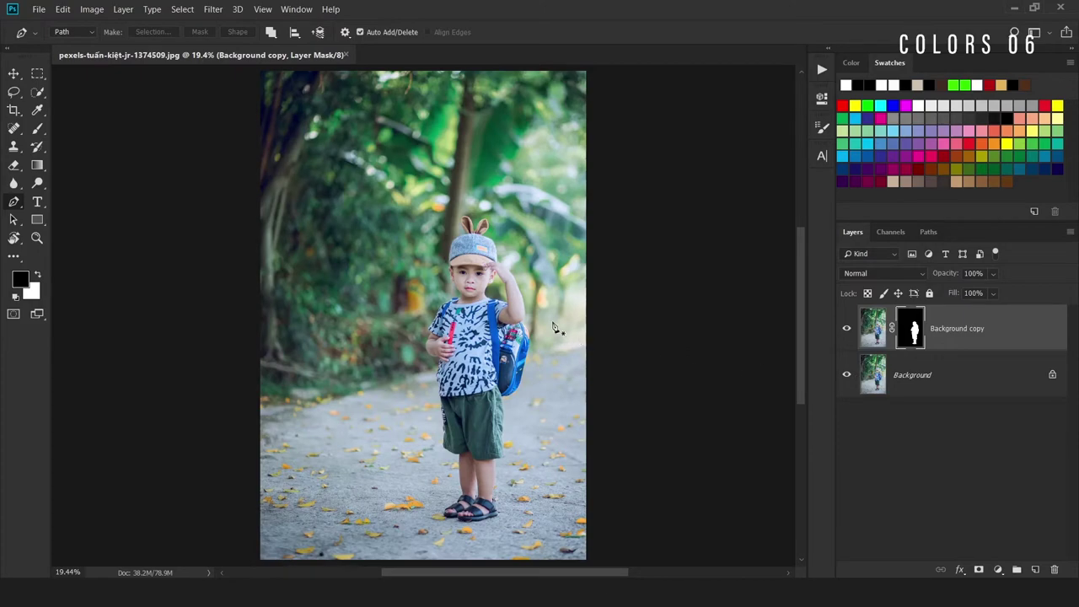
Zoom in on the boy's face and trace a path around the ear-arm gap.
key(z)
mouse_move(491, 288)
mouse_down()
mouse_move(604, 308)
mouse_move(597, 301)
mouse_up()
key(p)
mouse_move(532, 261)
mouse_down()
mouse_move(474, 222)
mouse_move(413, 212)
mouse_up()
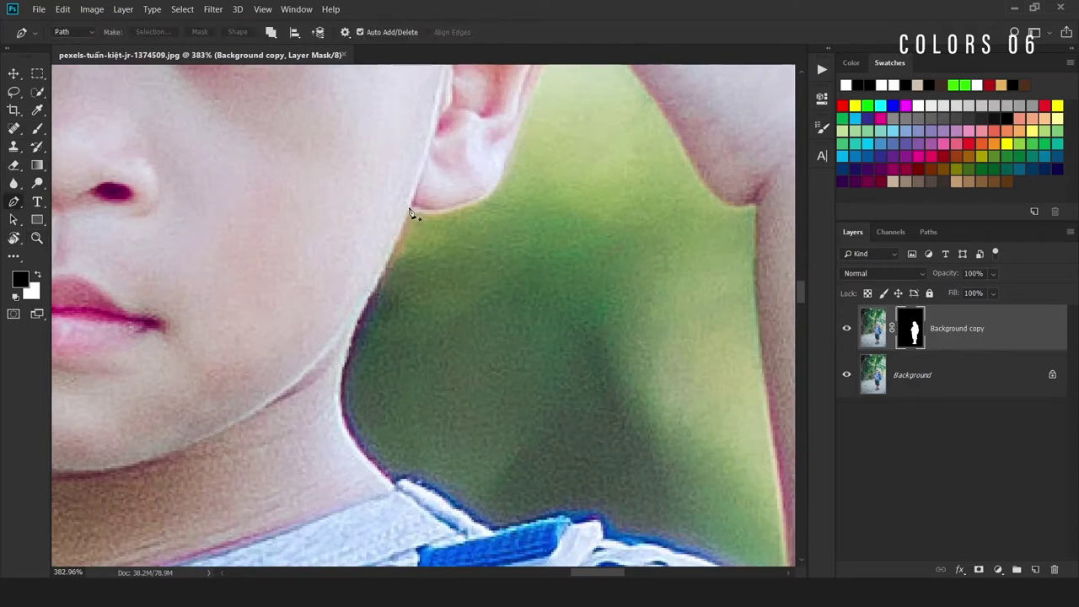
click(411, 204)
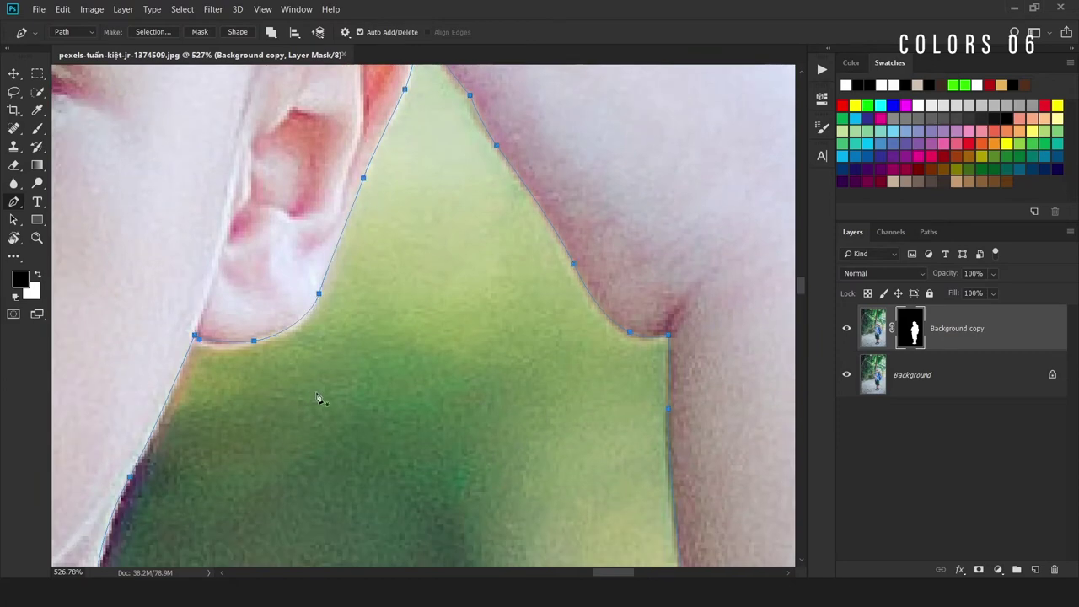
Convert the ear-gap path to a selection, mask it out, deselect and check.
right_click(371, 371)
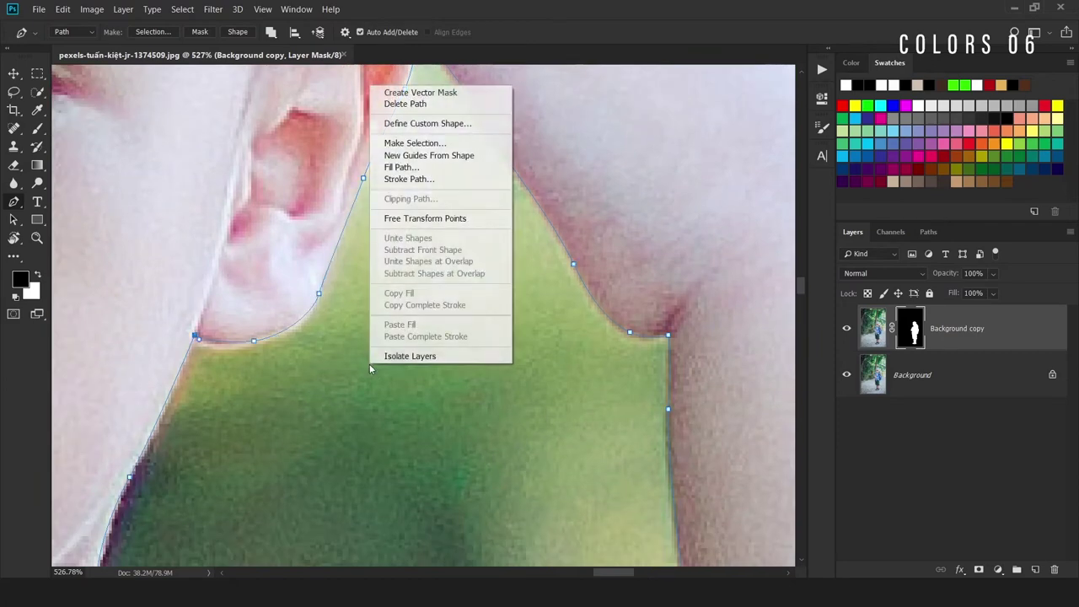
click(399, 145)
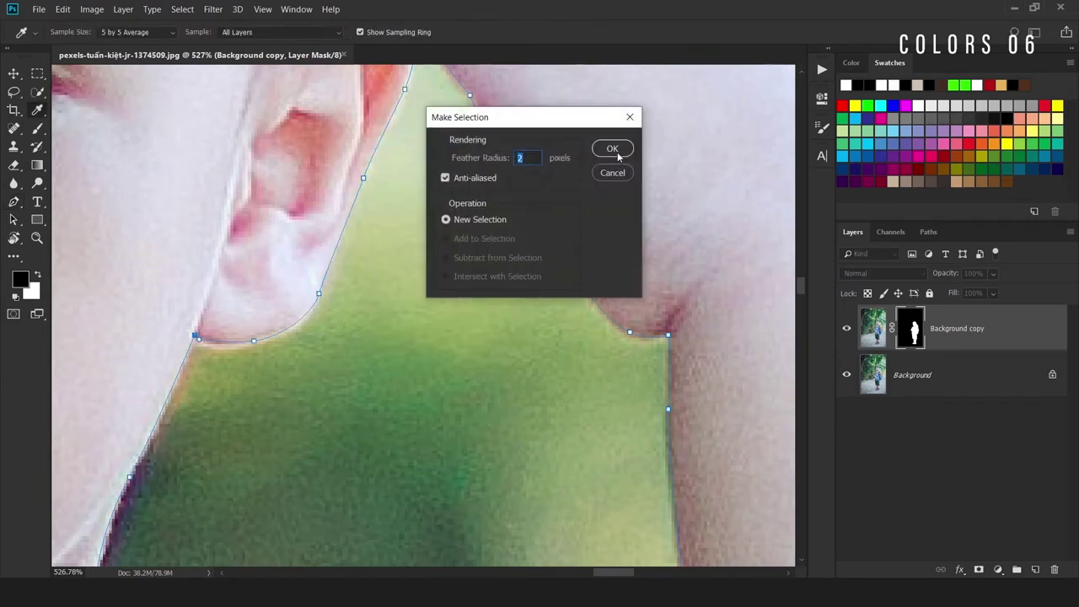
click(613, 149)
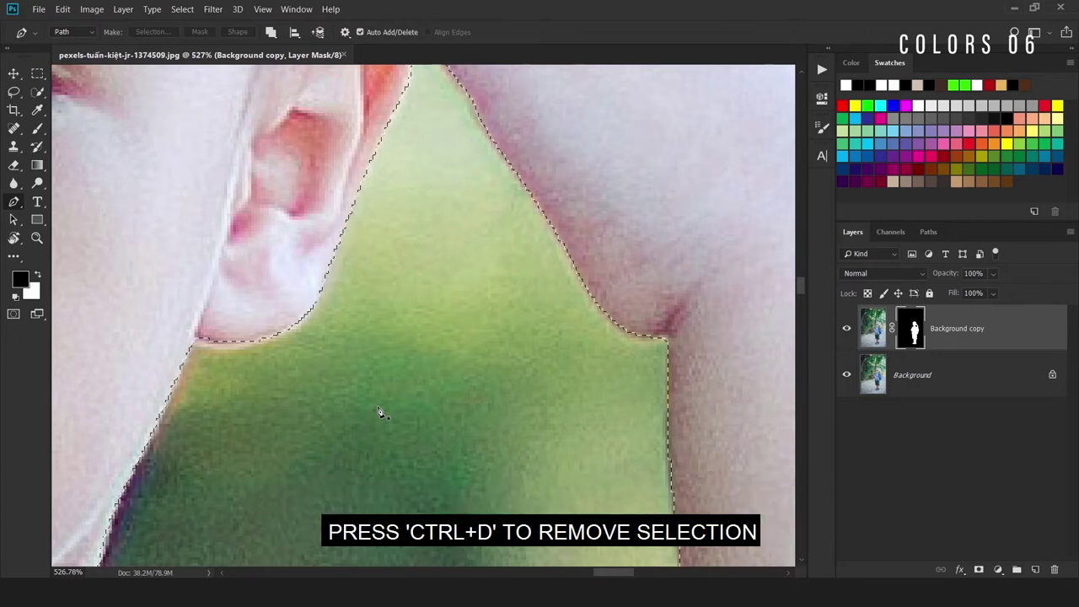
key(ctrl+d)
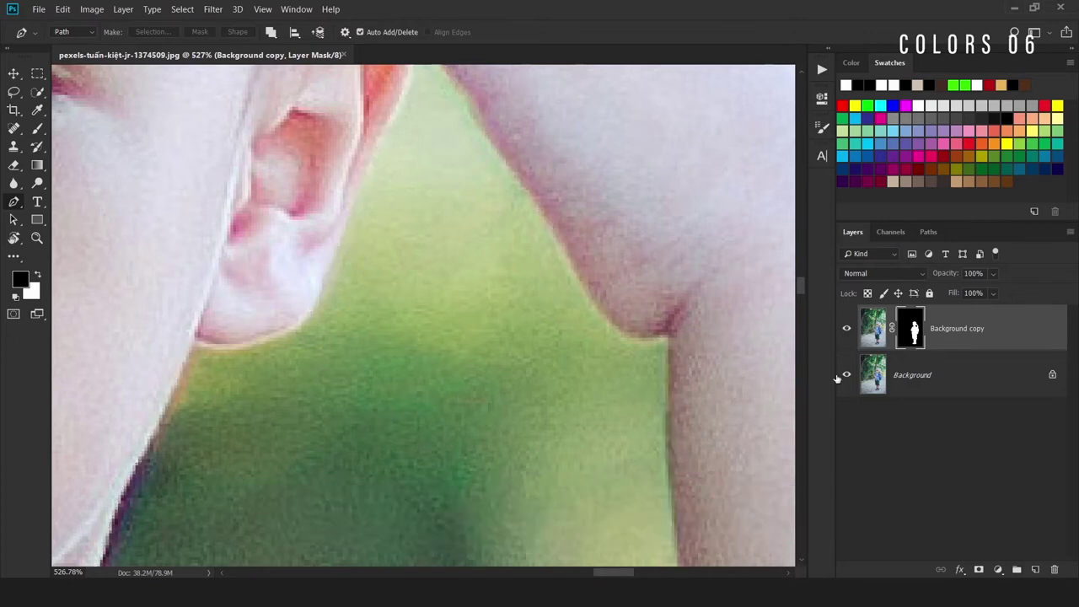
click(844, 376)
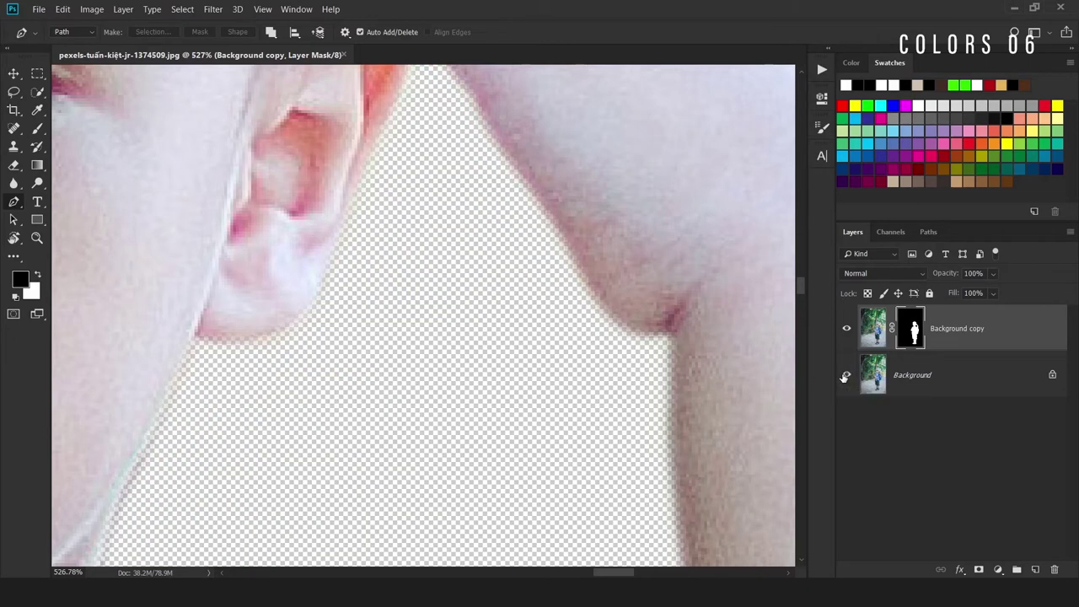
Show the Background again and zoom in on the gap between the boy's legs.
click(844, 377)
scroll(380, 437, down, 3)
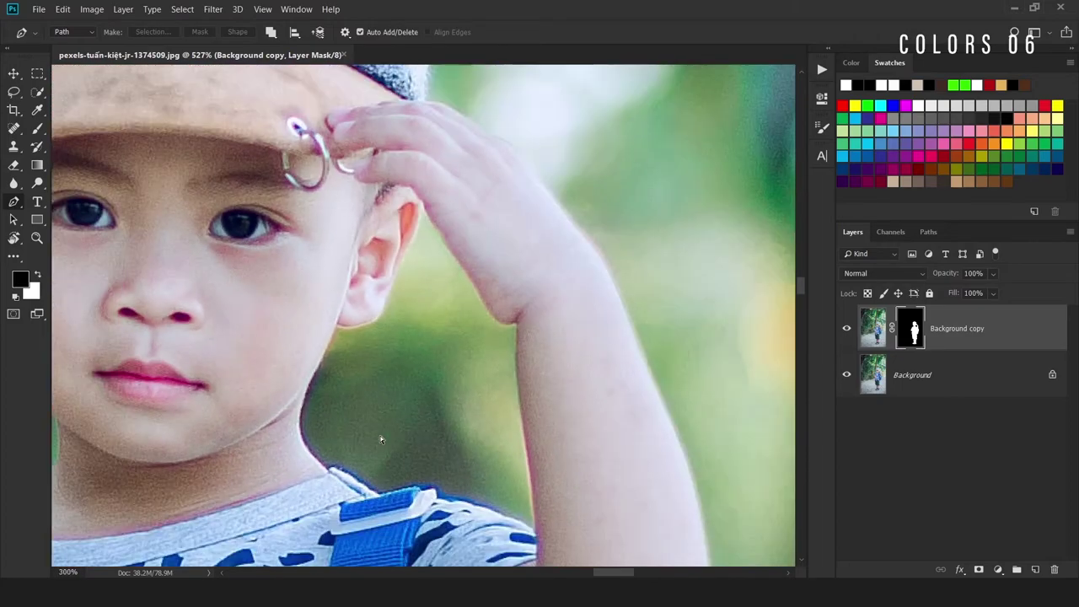
drag(379, 435, 433, 261)
scroll(458, 461, down, 5)
scroll(459, 461, down, 5)
scroll(339, 472, down, 5)
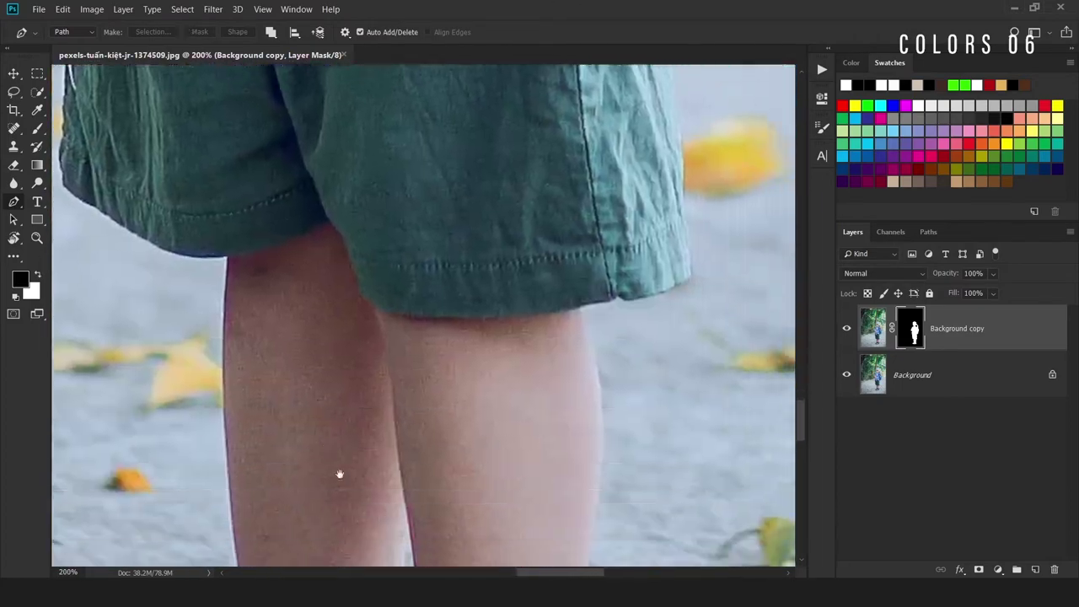
scroll(360, 279, down, 3)
key(z)
drag(359, 279, 415, 297)
scroll(422, 373, down, 3)
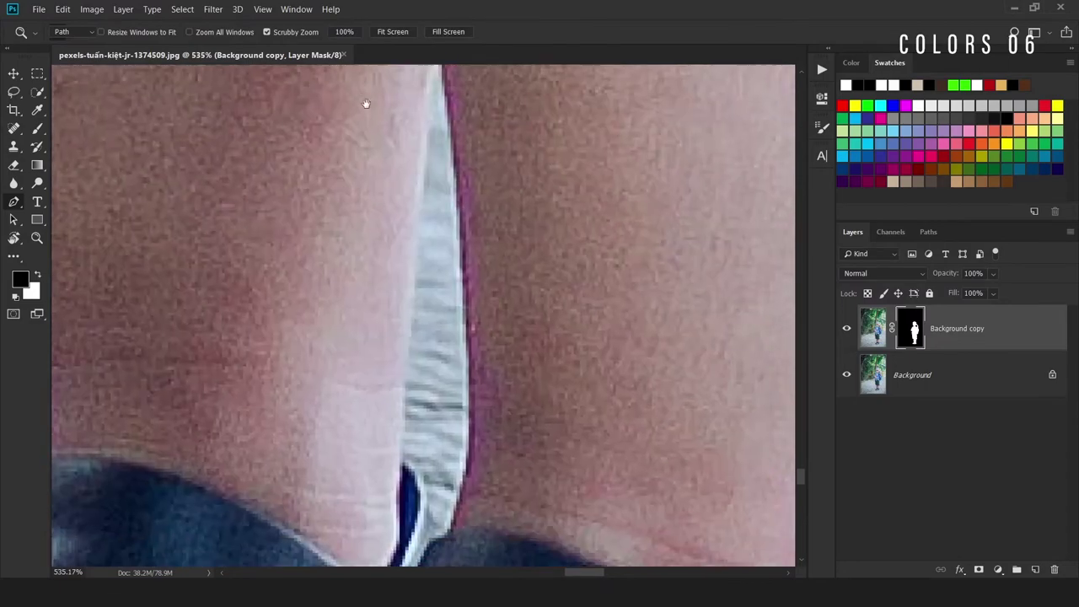
key(p)
Trace the background sliver between the legs and turn it into a selection.
scroll(431, 148, up, 2)
scroll(436, 119, down, 3)
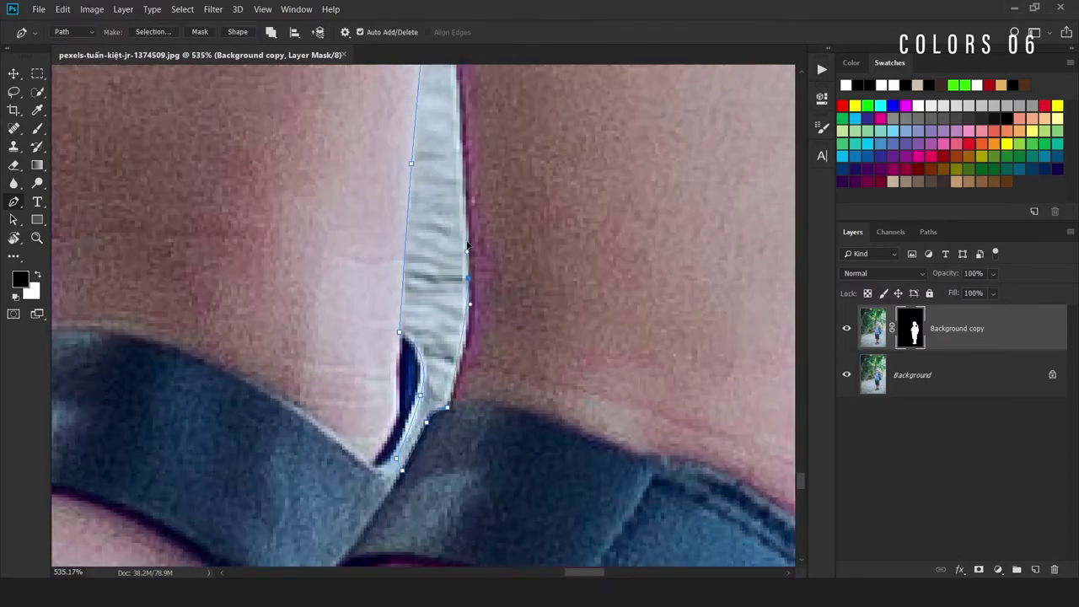
scroll(436, 253, up, 3)
click(411, 389)
click(435, 134)
click(446, 184)
right_click(446, 297)
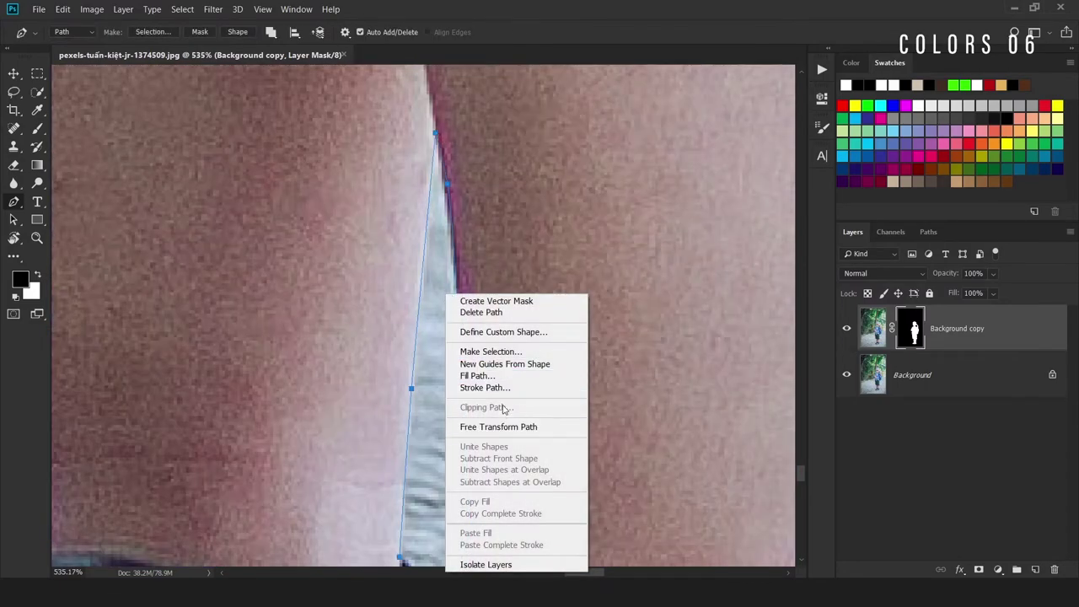
click(492, 356)
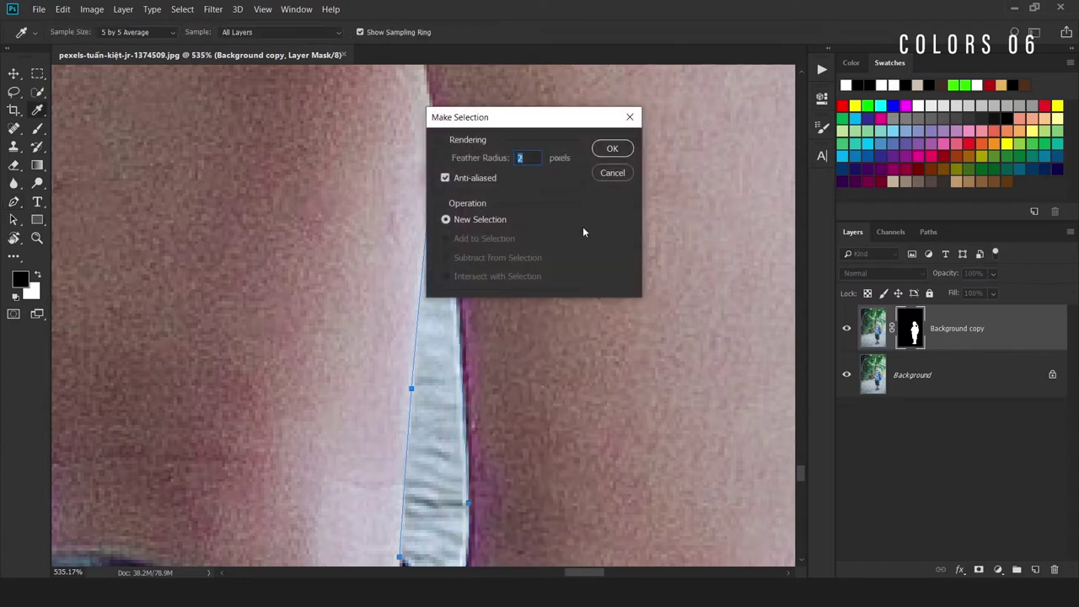
click(613, 149)
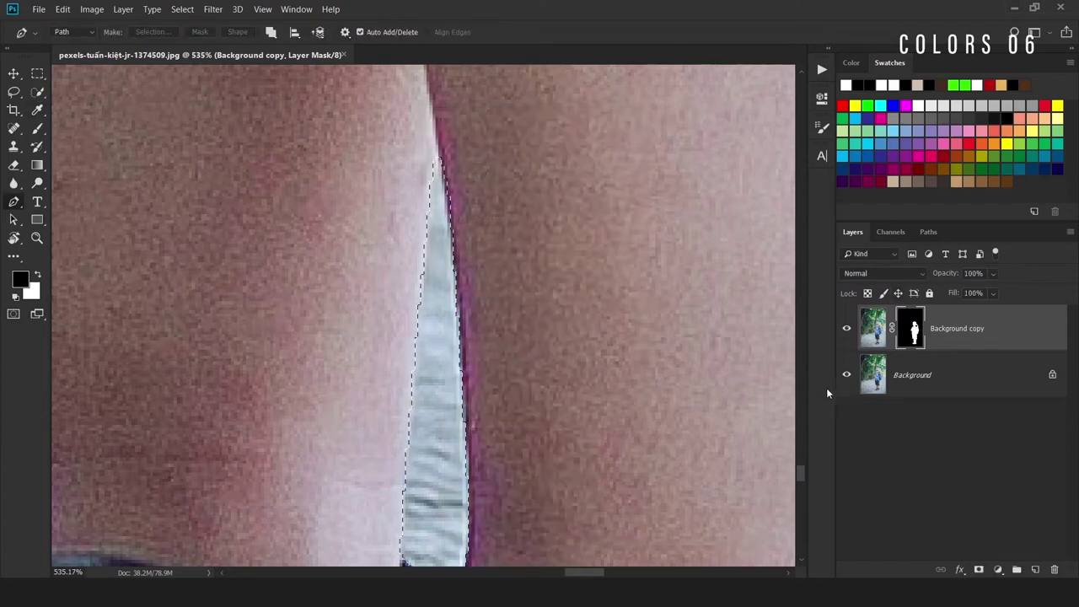
Fill the leg-gap selection black on the mask, fit the image and compare.
click(844, 376)
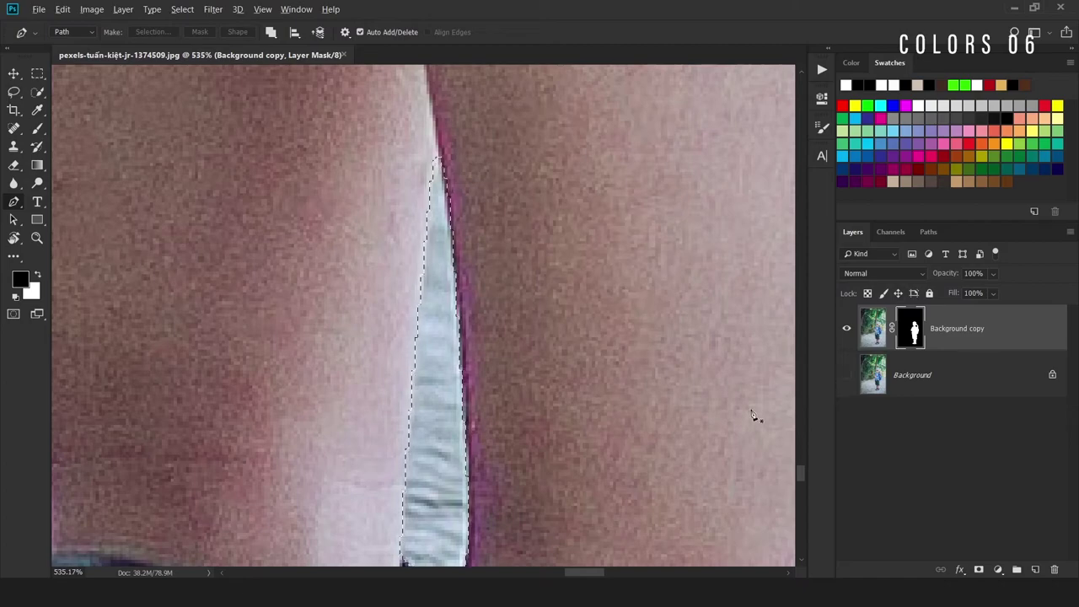
key(alt+BackSpace)
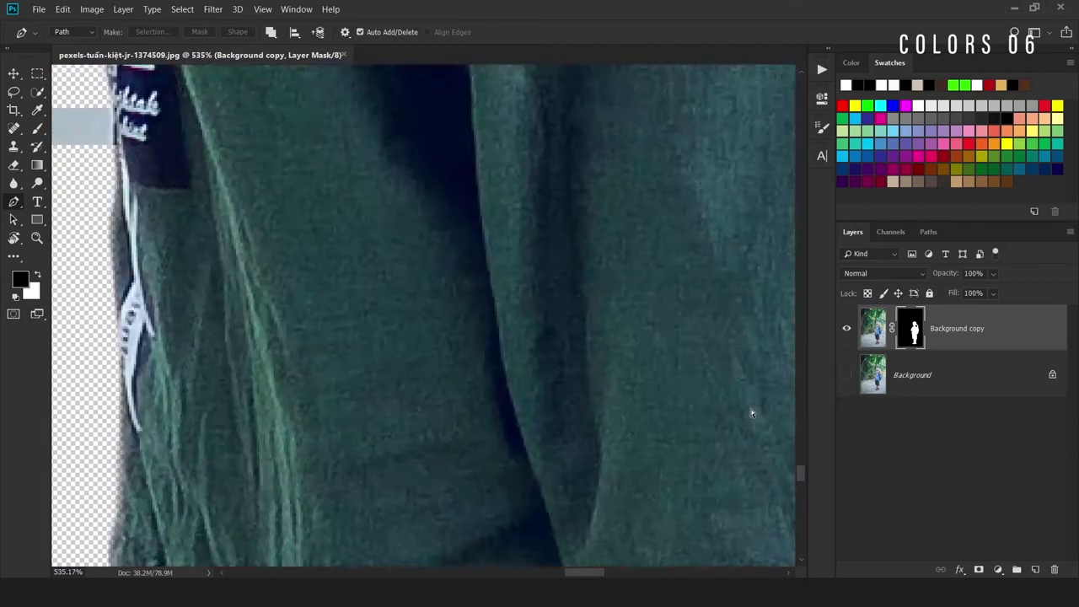
key(ctrl+0)
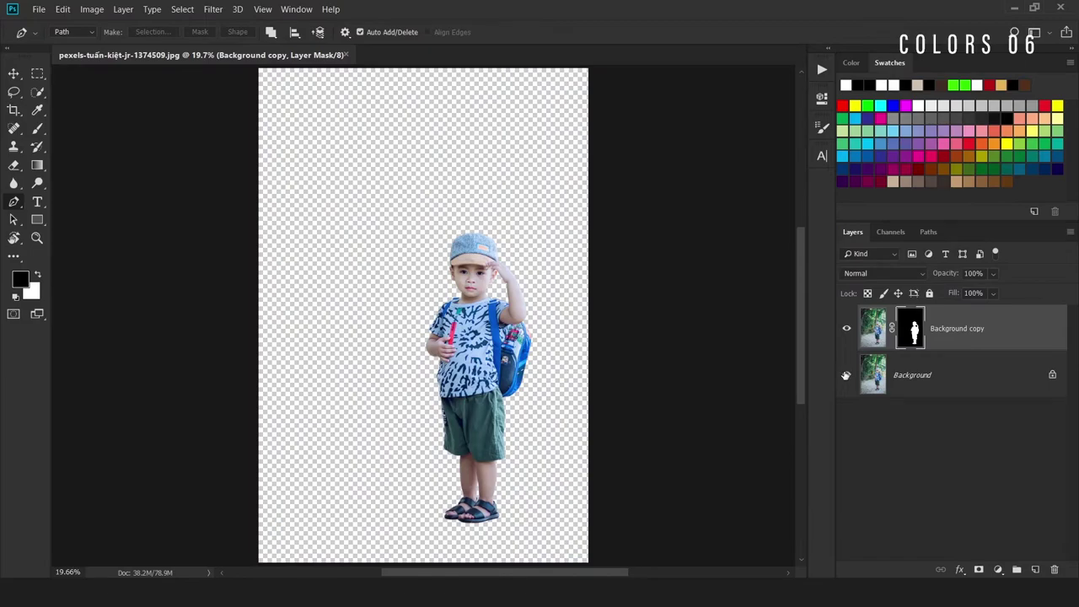
click(846, 376)
click(845, 376)
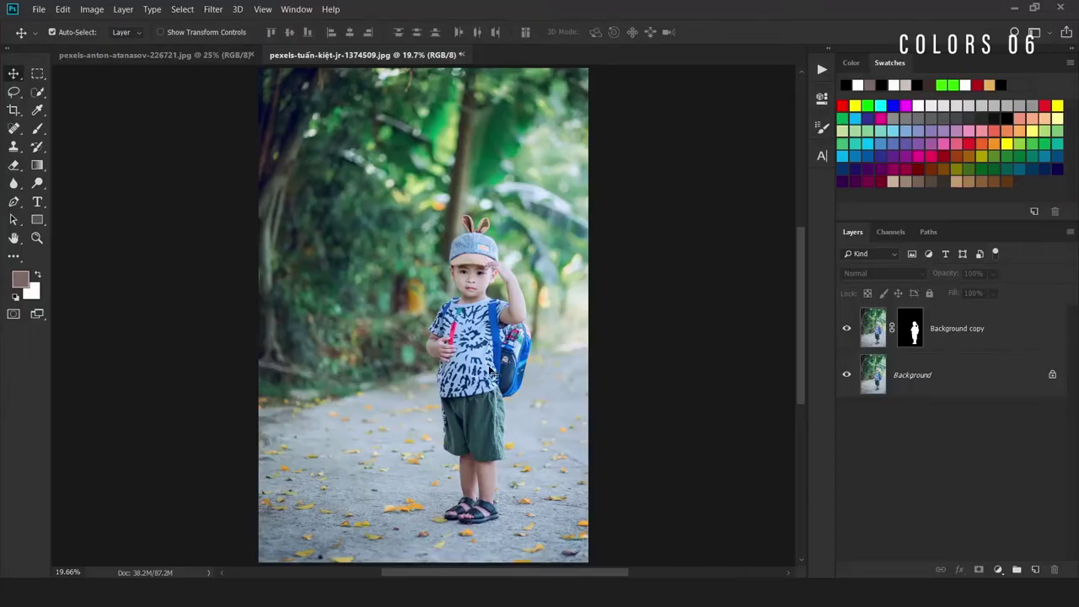
Copy the masked Background copy layer and paste it into the forest path document.
click(489, 371)
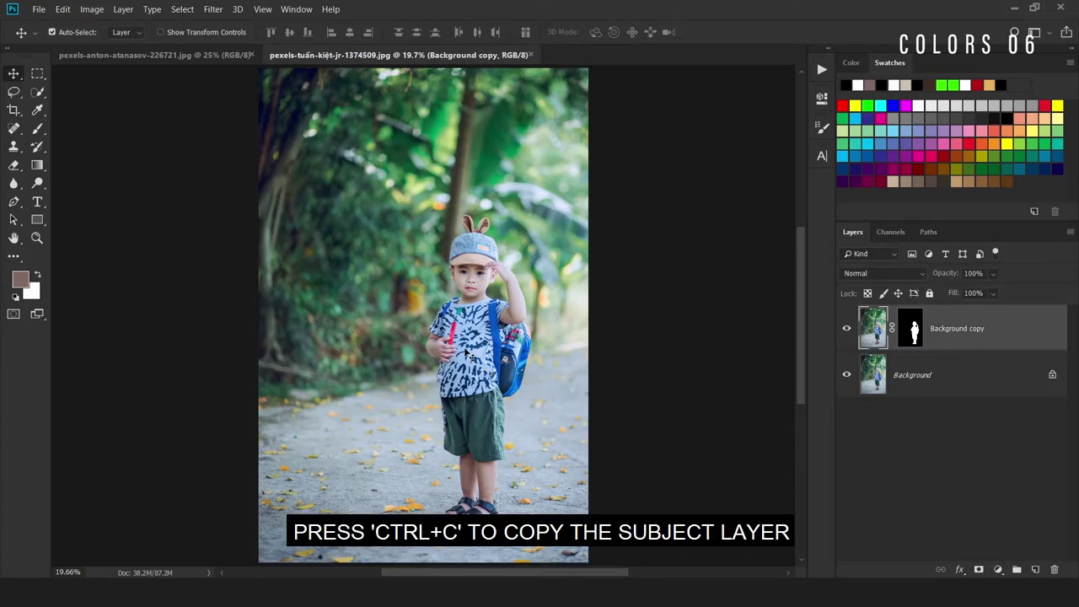
key(ctrl+c)
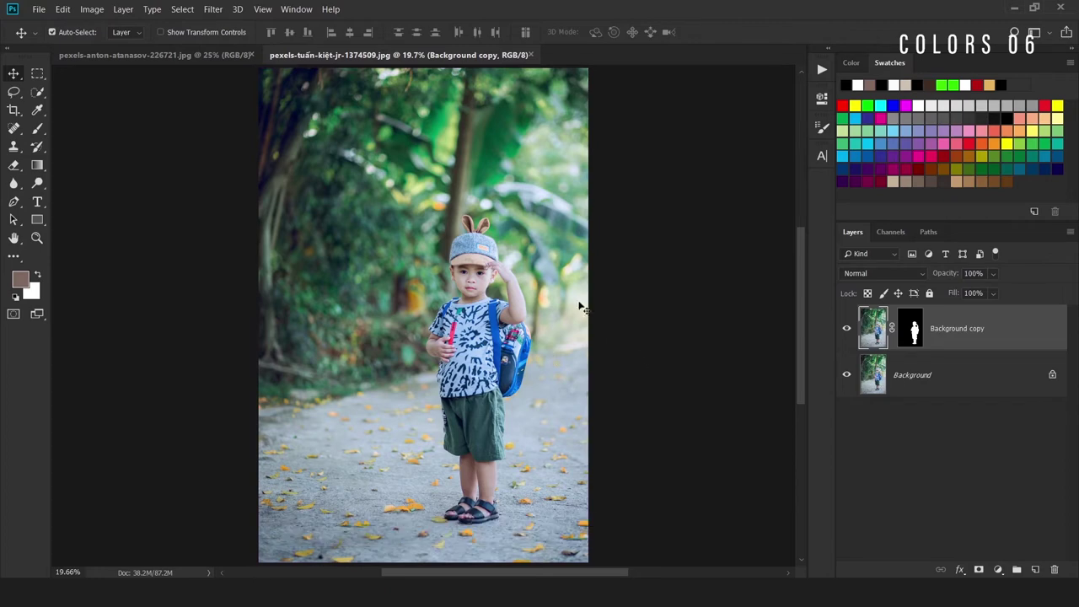
click(199, 56)
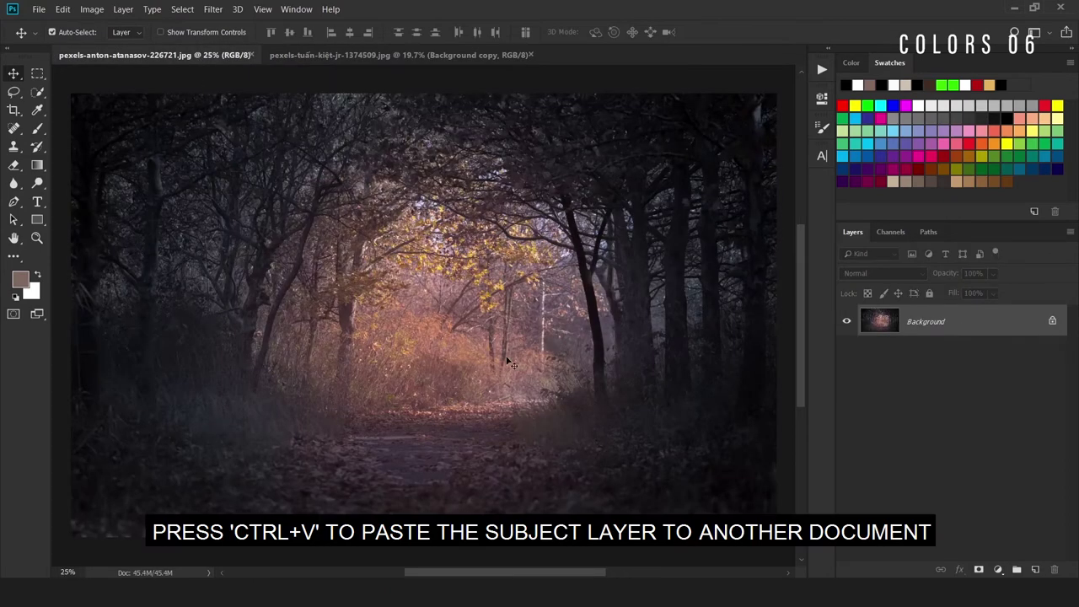
key(ctrl+v)
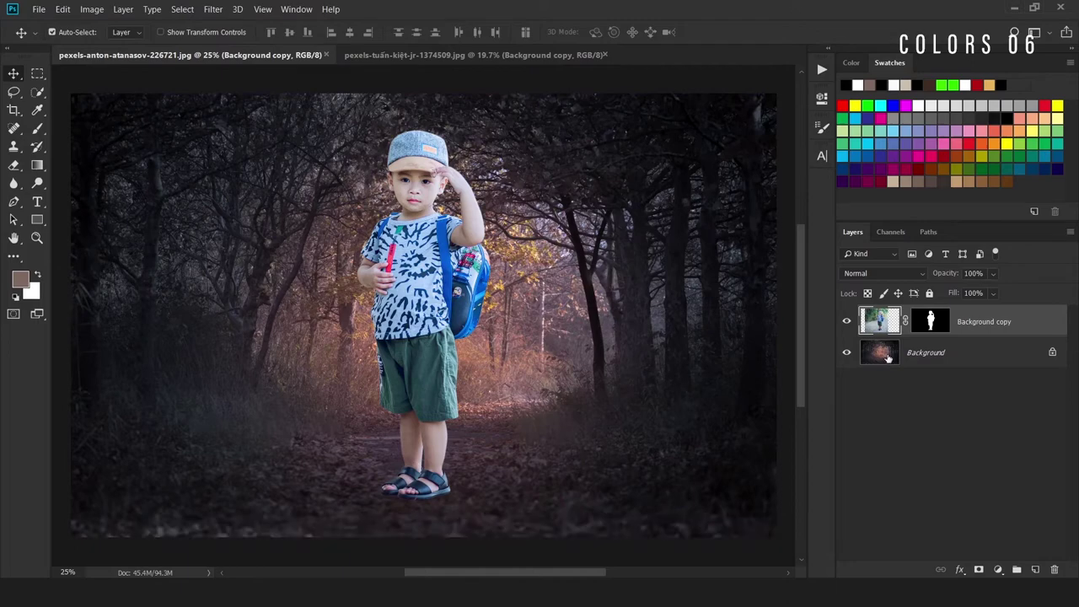
Convert the pasted boy layer to a smart object named Subject.
right_click(1043, 322)
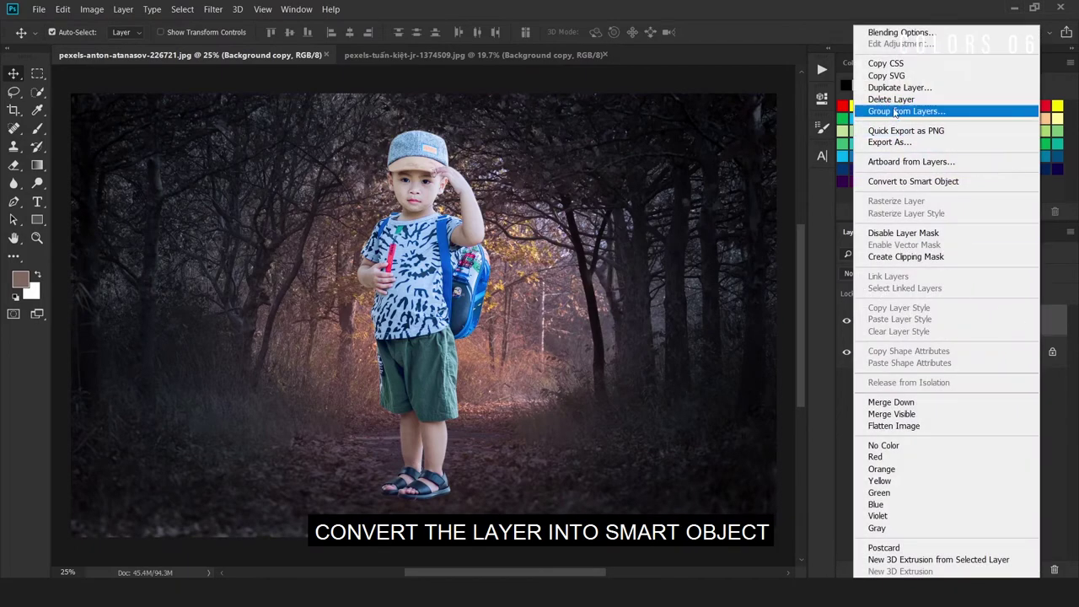
click(904, 182)
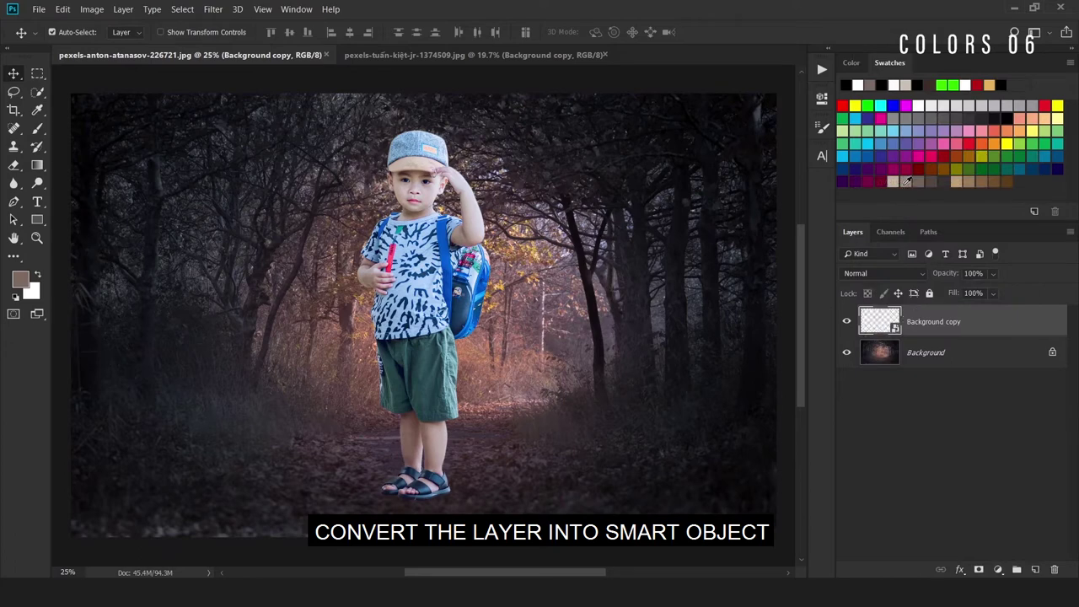
double_click(914, 322)
text(Subject)
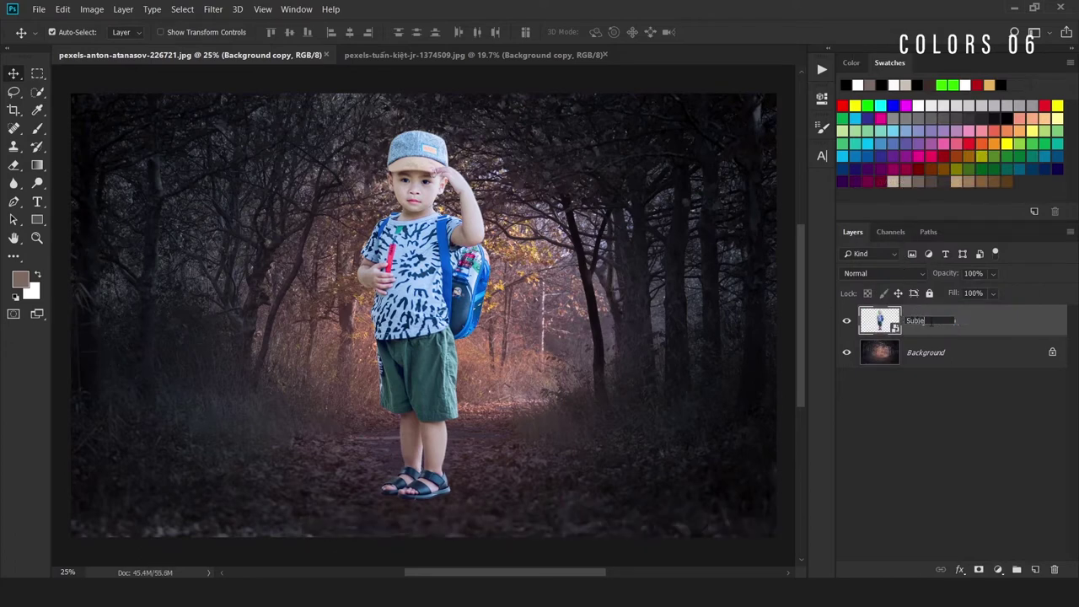
key(Return)
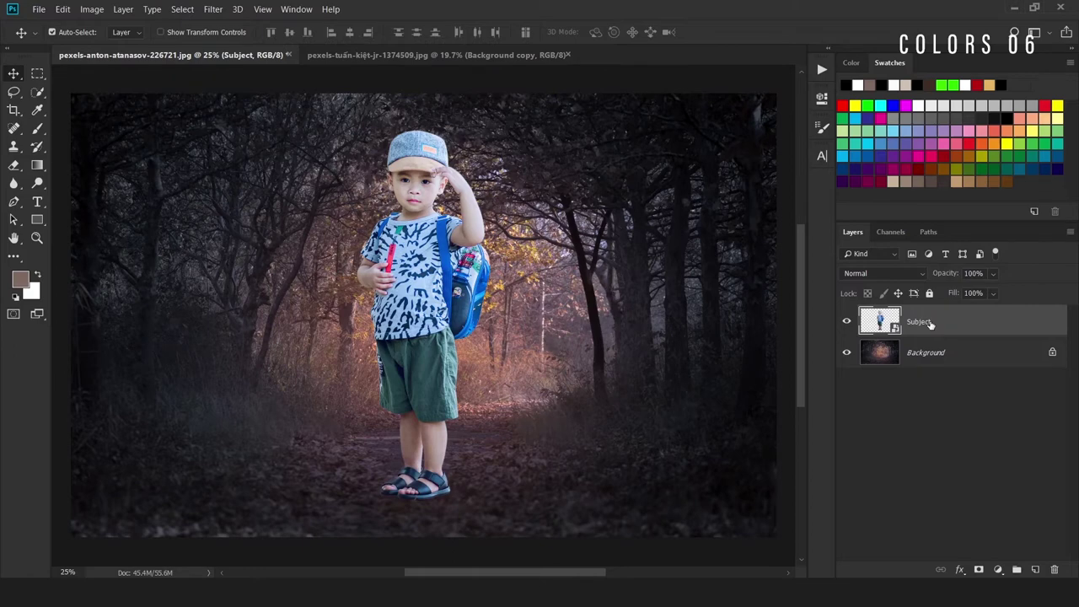
Scale the boy down to about 39% and place him mid-path.
key(ctrl+t)
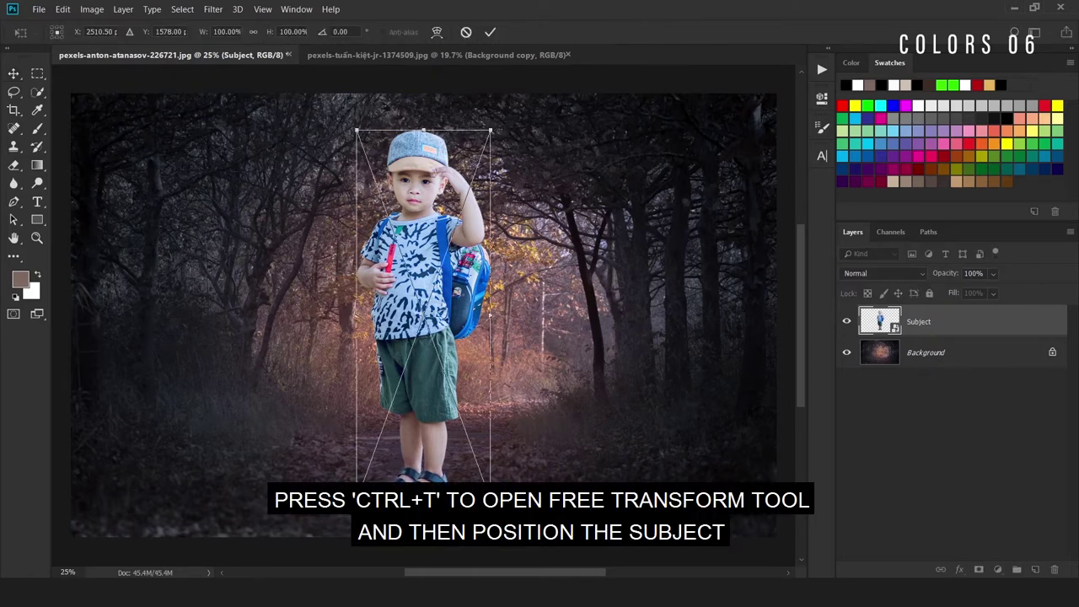
drag(491, 131, 458, 245)
drag(426, 354, 430, 371)
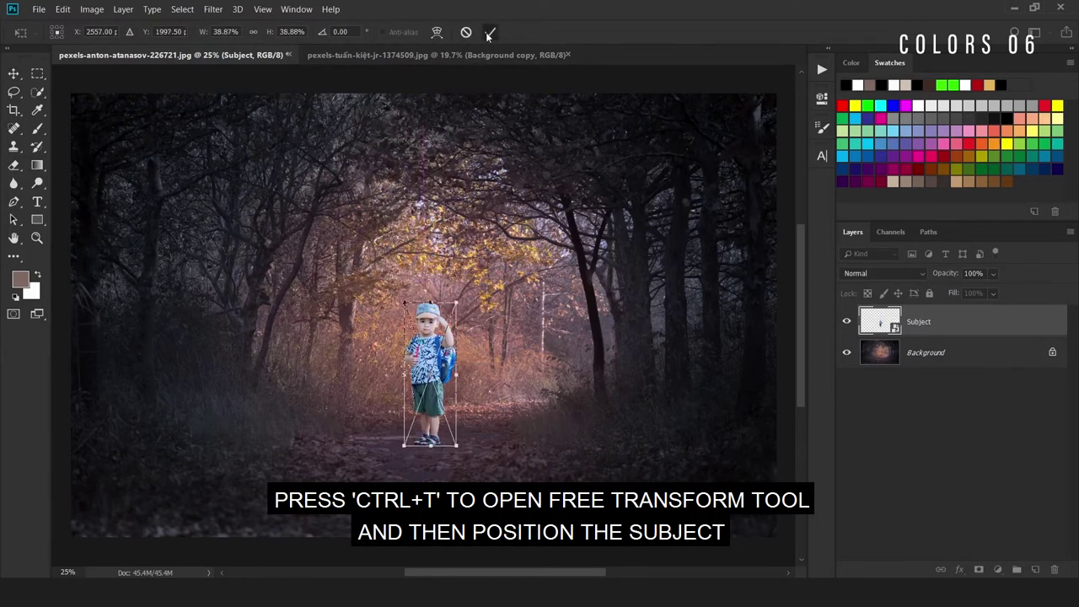
click(490, 32)
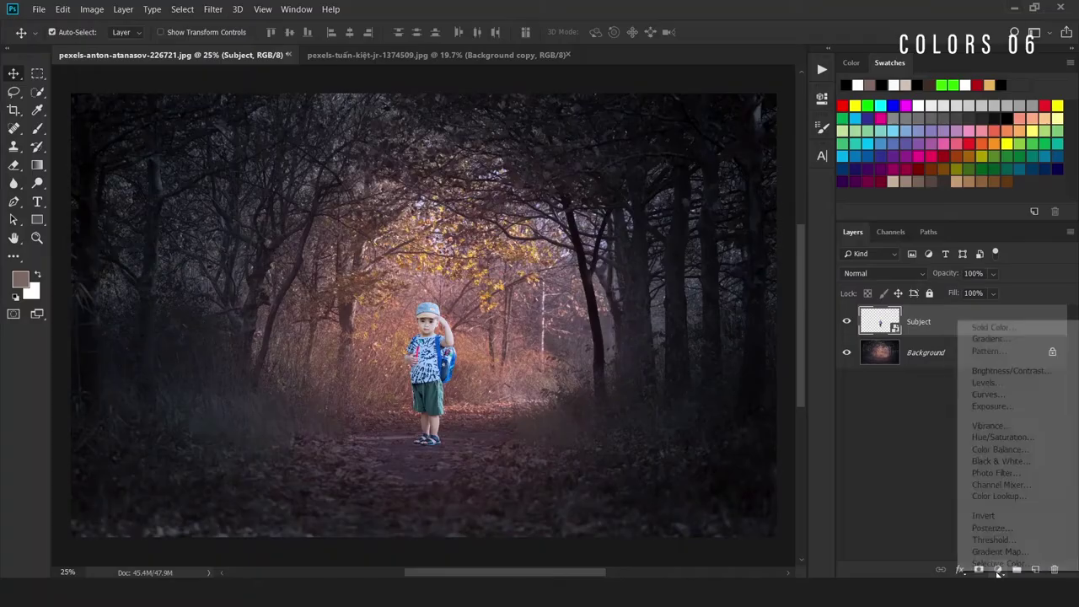
Add a Curves layer clipped to Subject and pull the RGB midtones slightly down.
click(997, 394)
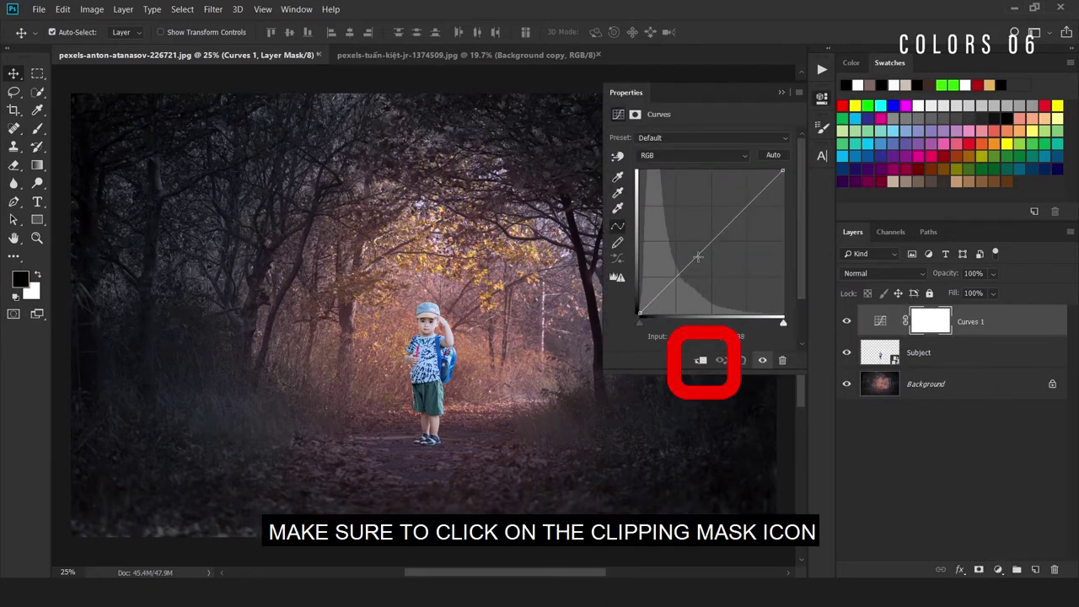
click(704, 252)
click(700, 360)
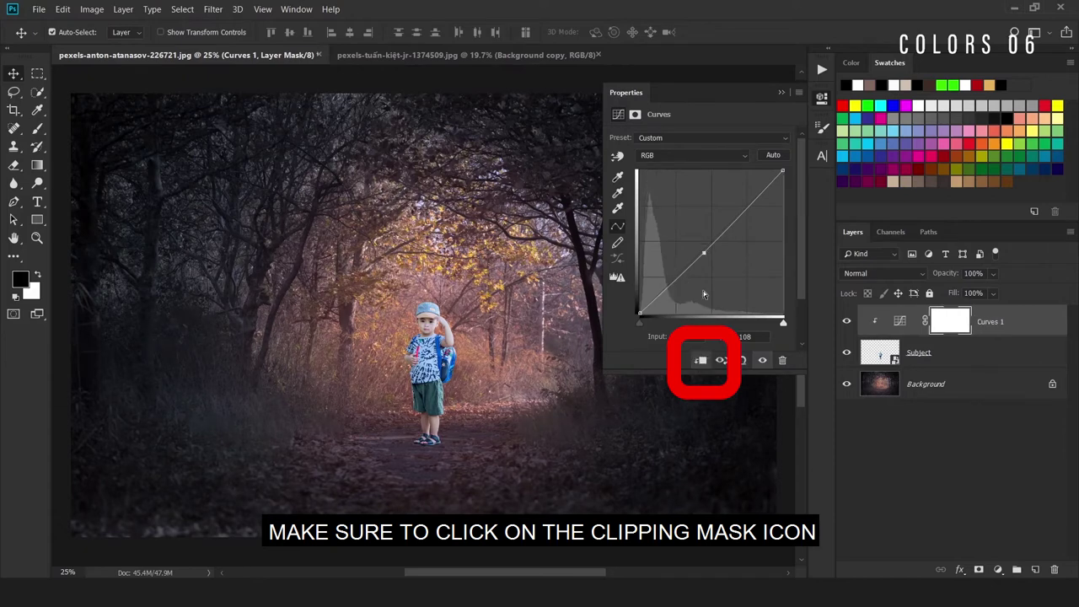
drag(704, 252, 706, 256)
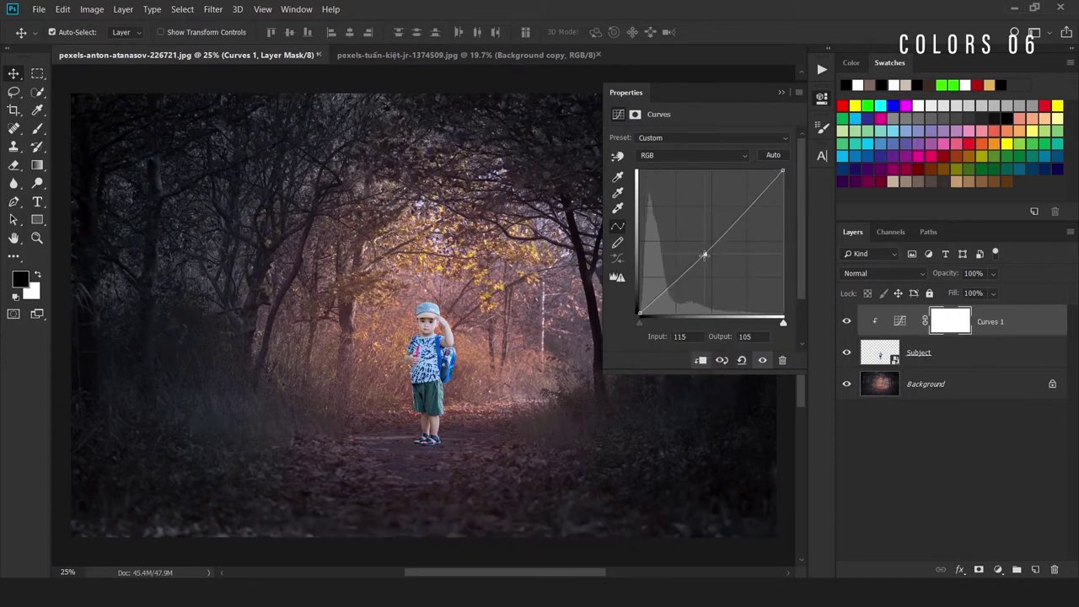
Raise the Red curve and lower the Blue curve to warm the boy.
click(672, 157)
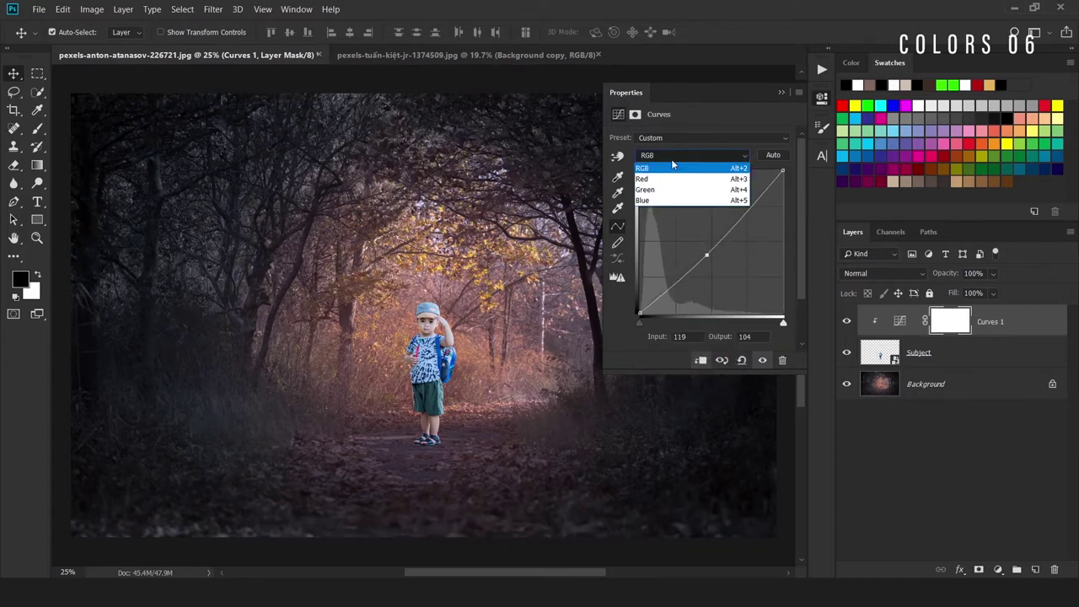
click(675, 175)
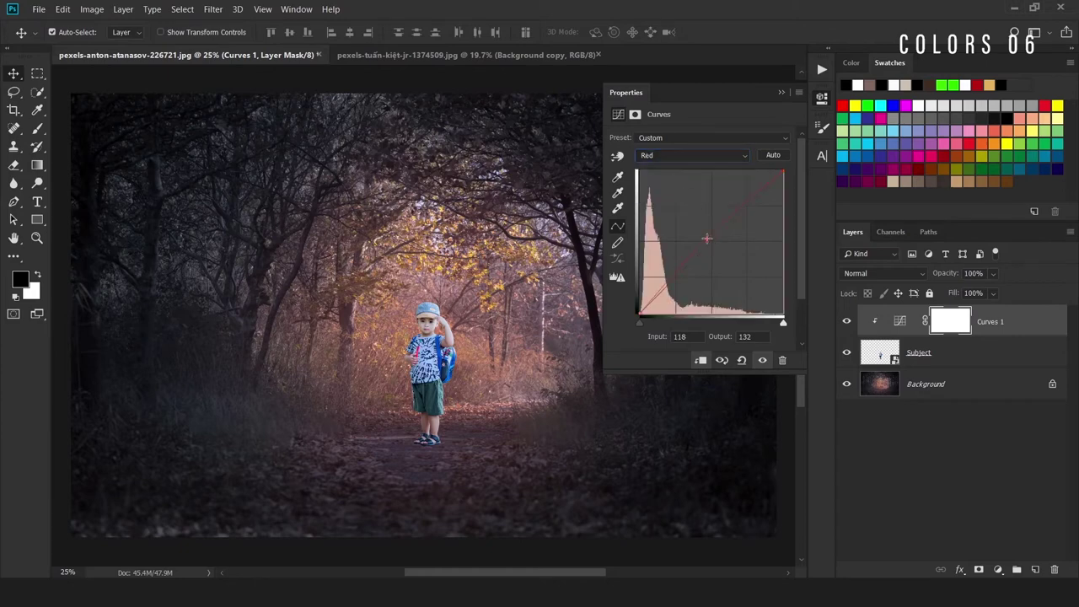
drag(705, 238, 704, 225)
click(698, 160)
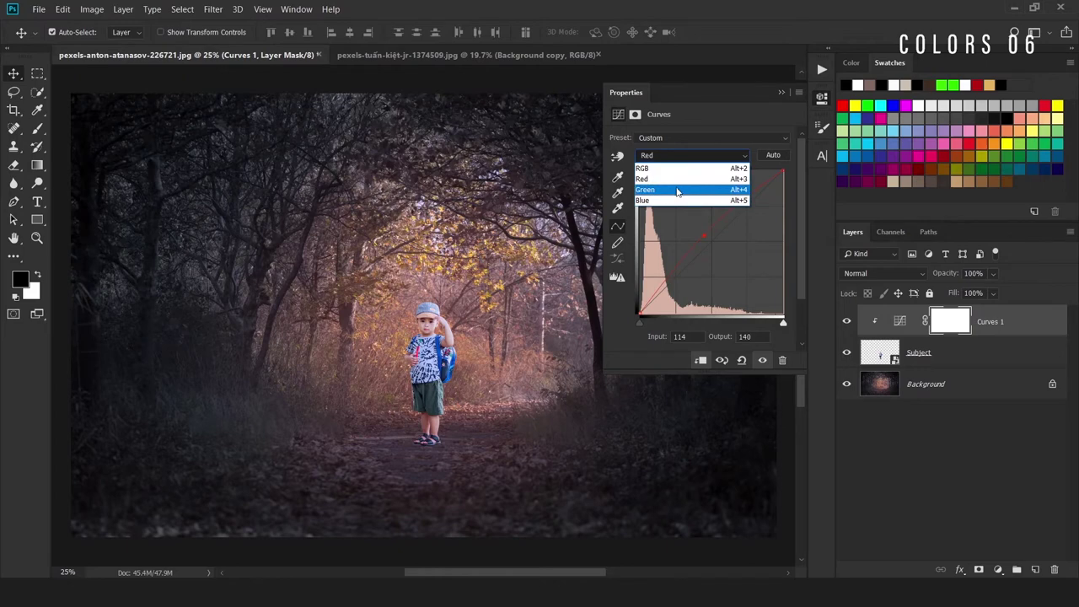
click(676, 200)
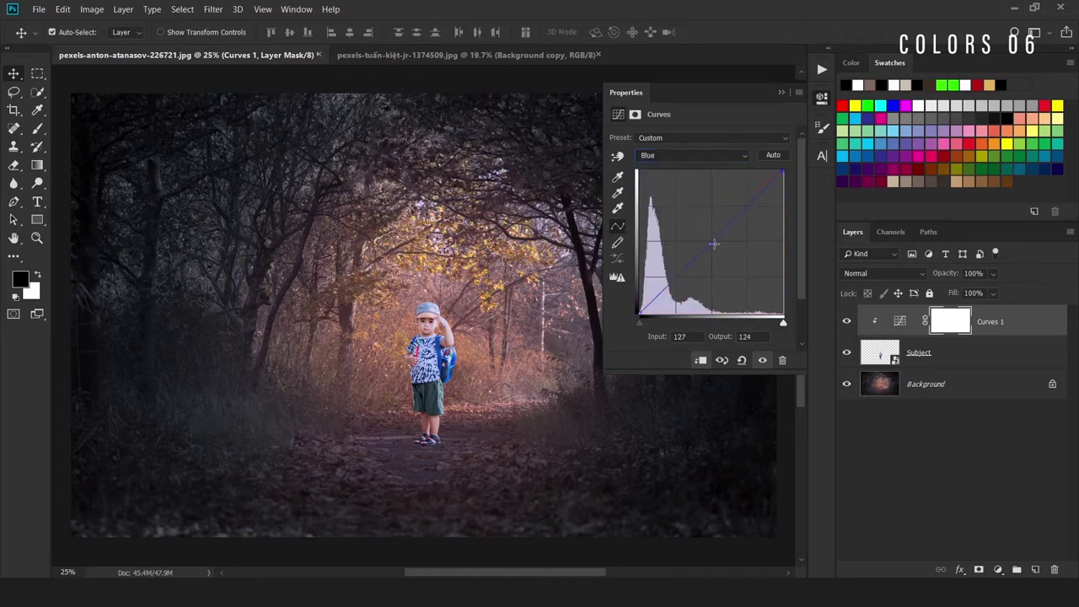
drag(714, 245, 715, 247)
Duplicate the forest as smart object 'Blur Color Match', move it to the top, clip it to Subject.
click(974, 385)
key(ctrl+j)
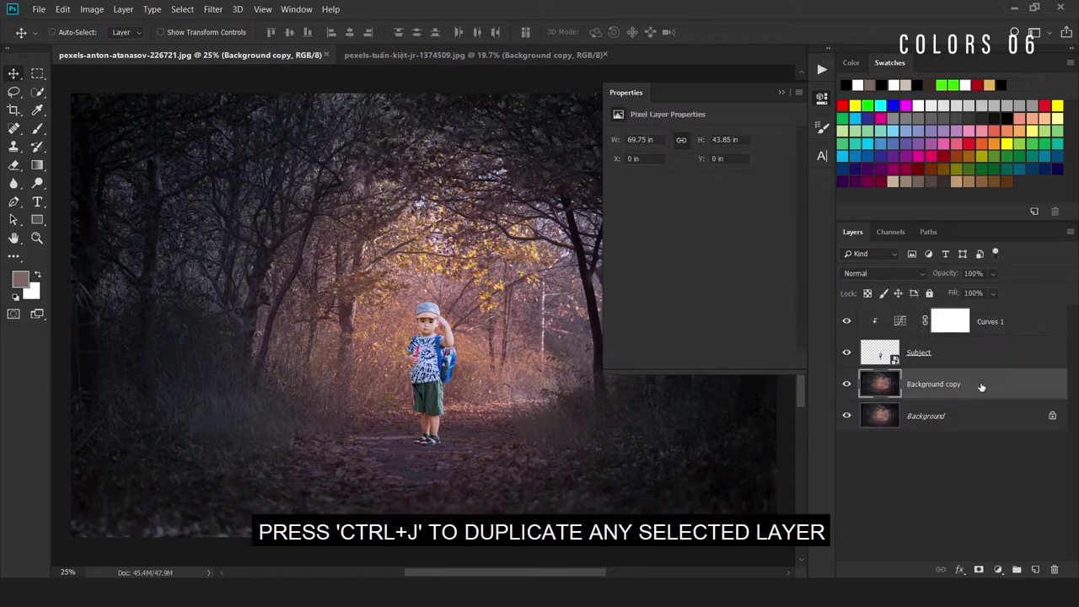
right_click(981, 386)
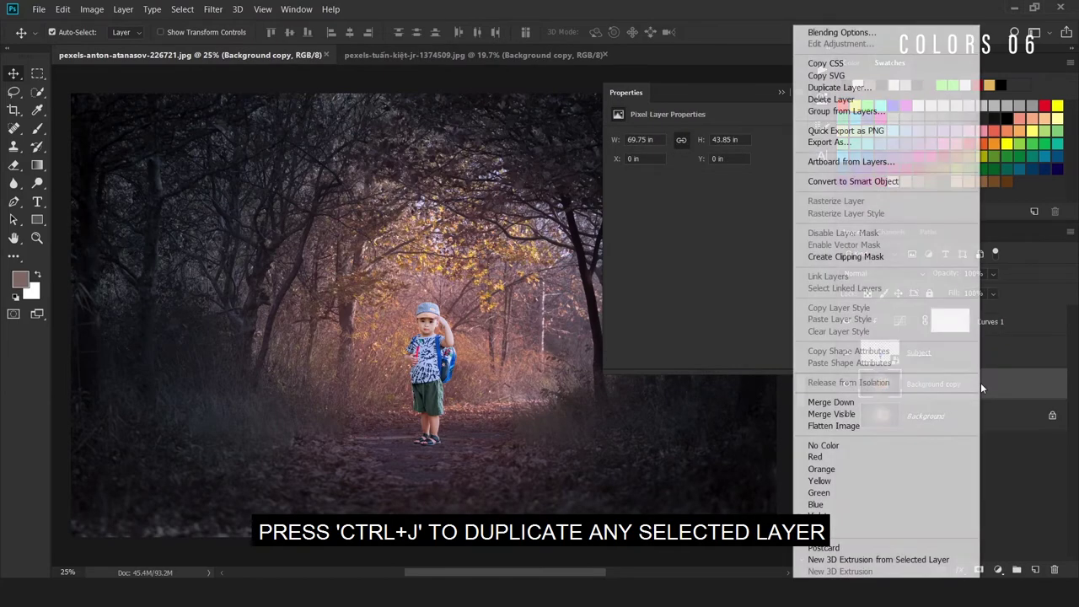
click(910, 178)
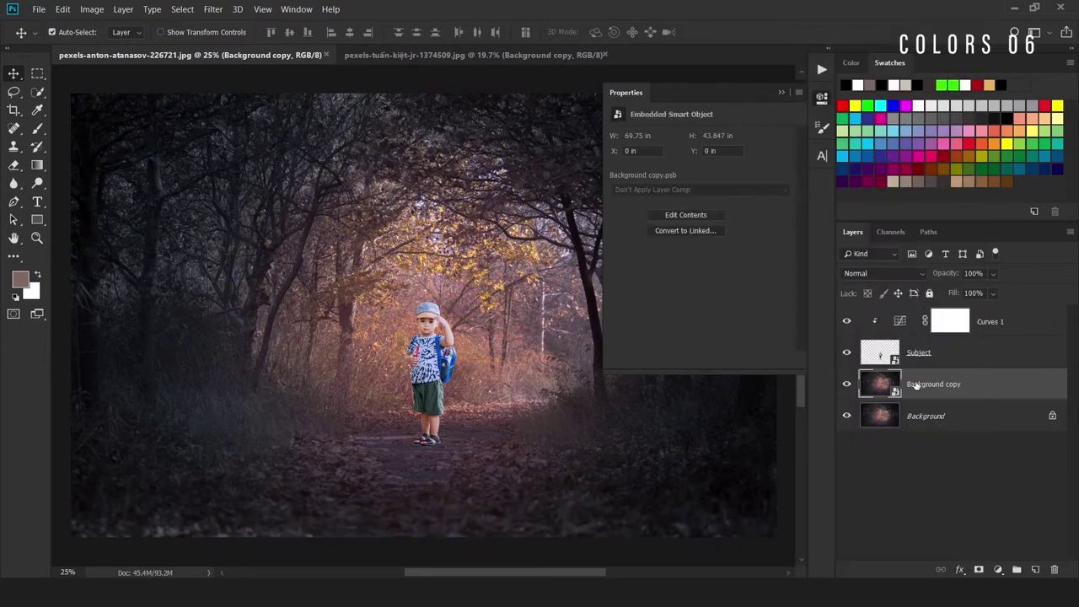
double_click(924, 383)
text(B)
text(lur Color M)
text(atch)
key(Return)
drag(1023, 390, 1020, 314)
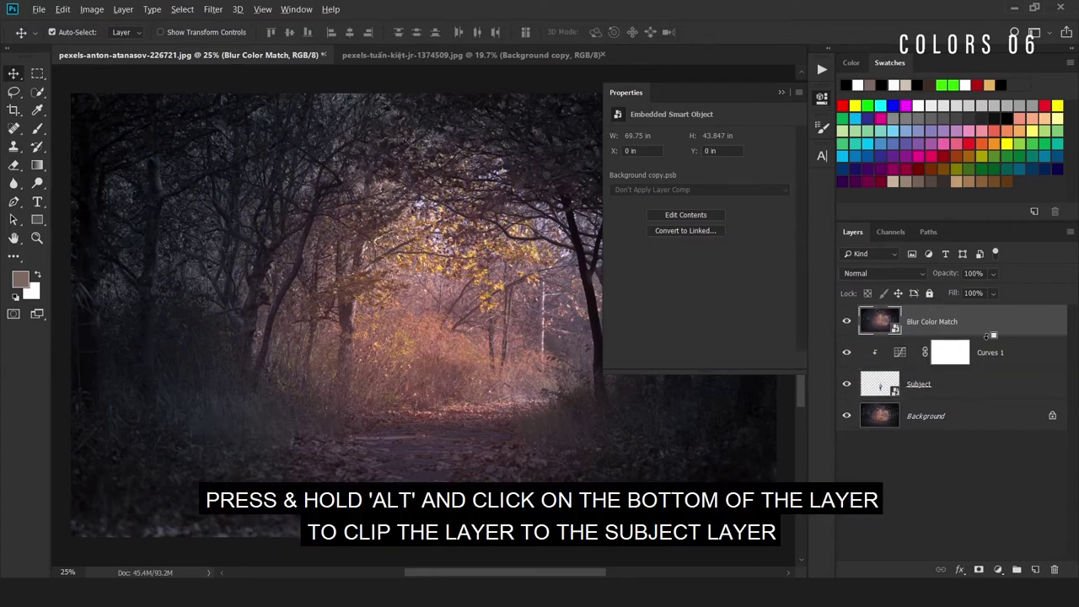
alt+click(991, 335)
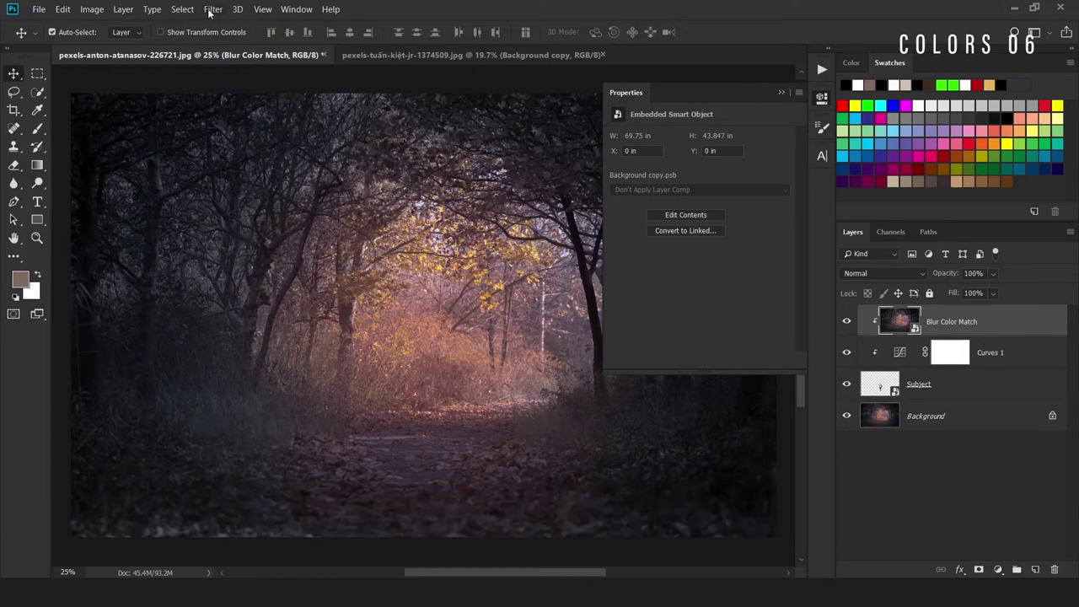
Apply a heavy Gaussian Blur of about 156 px to Blur Color Match.
click(211, 10)
mouse_move(220, 159)
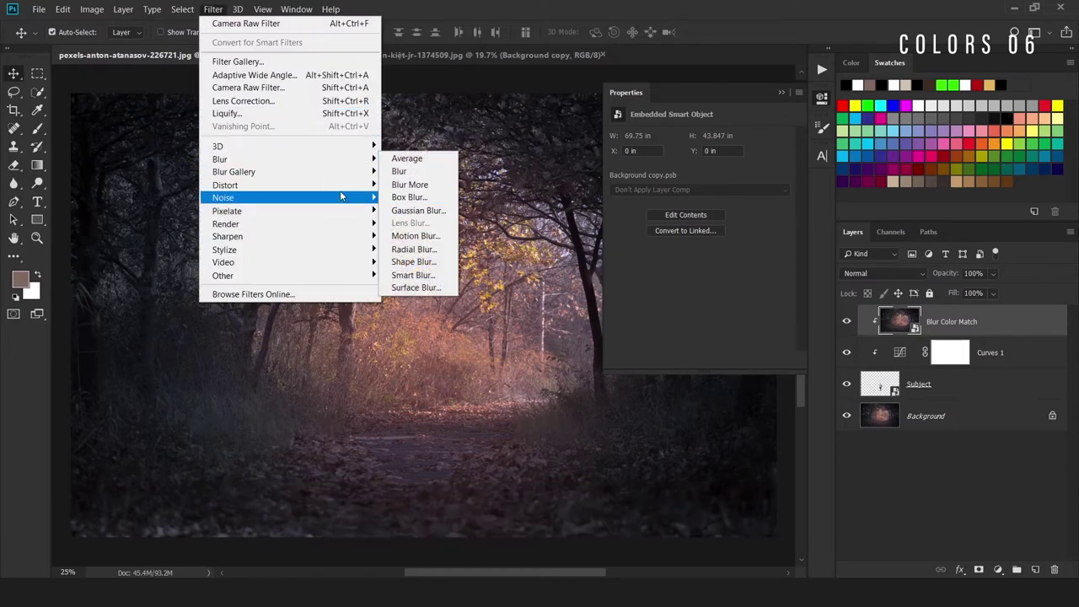
click(414, 210)
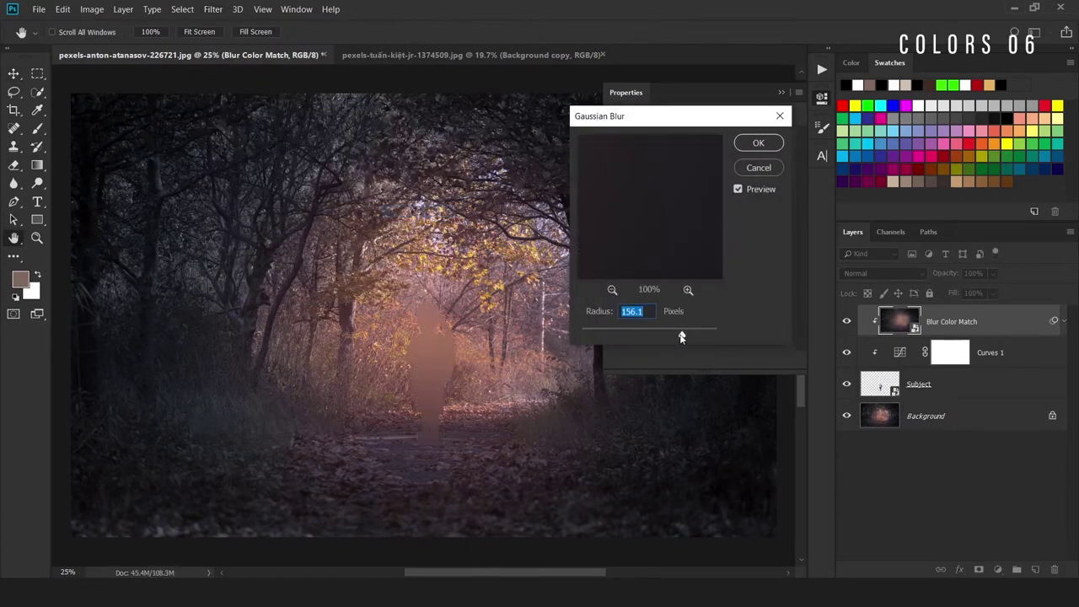
click(757, 144)
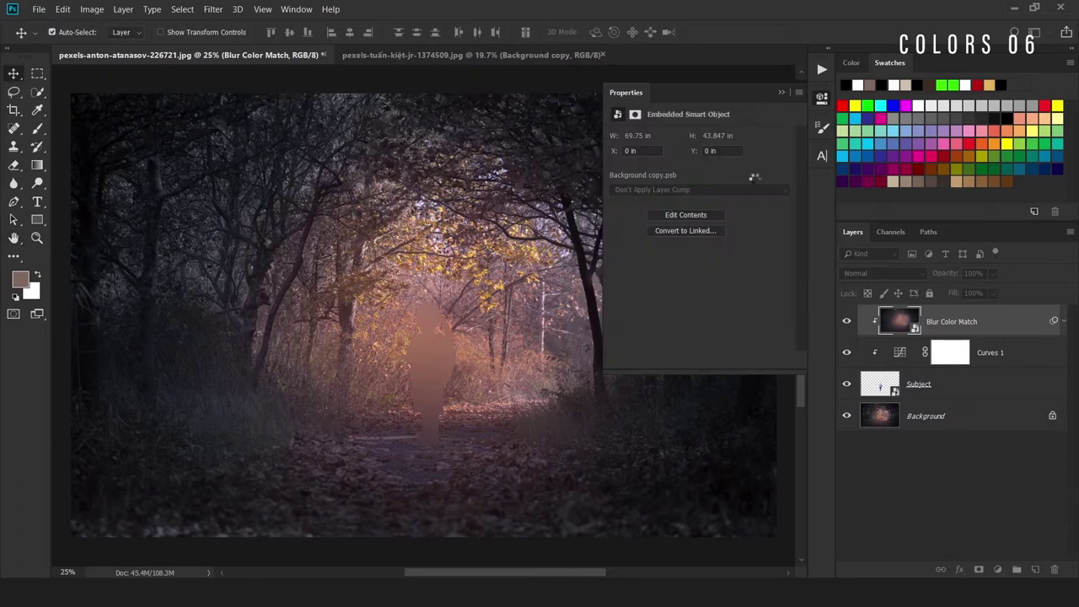
Blend Blur Color Match in Overlay at 48% opacity and toggle it to compare.
click(877, 275)
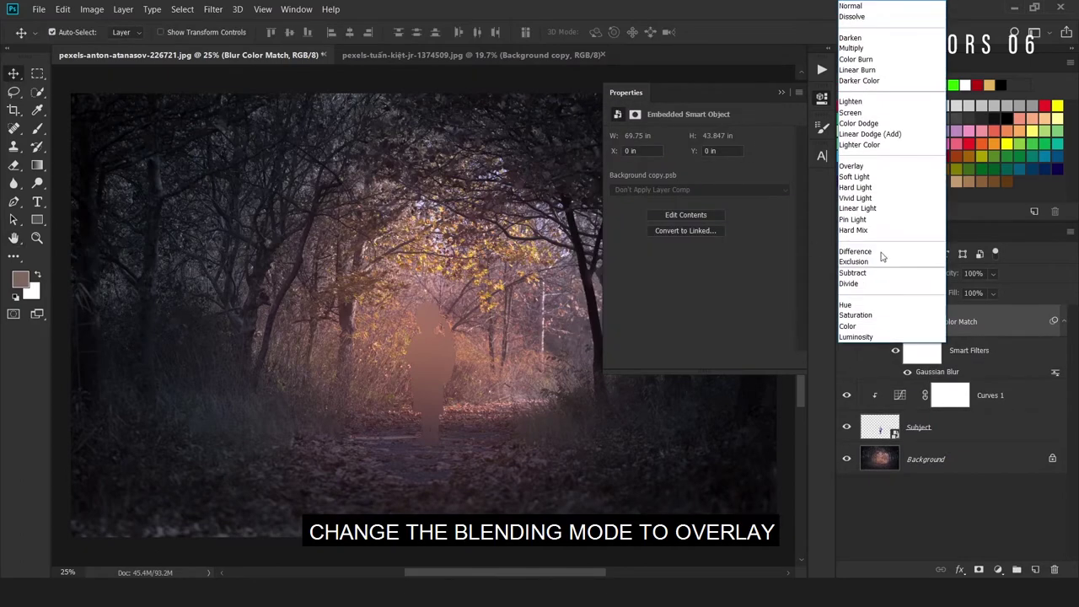
click(868, 167)
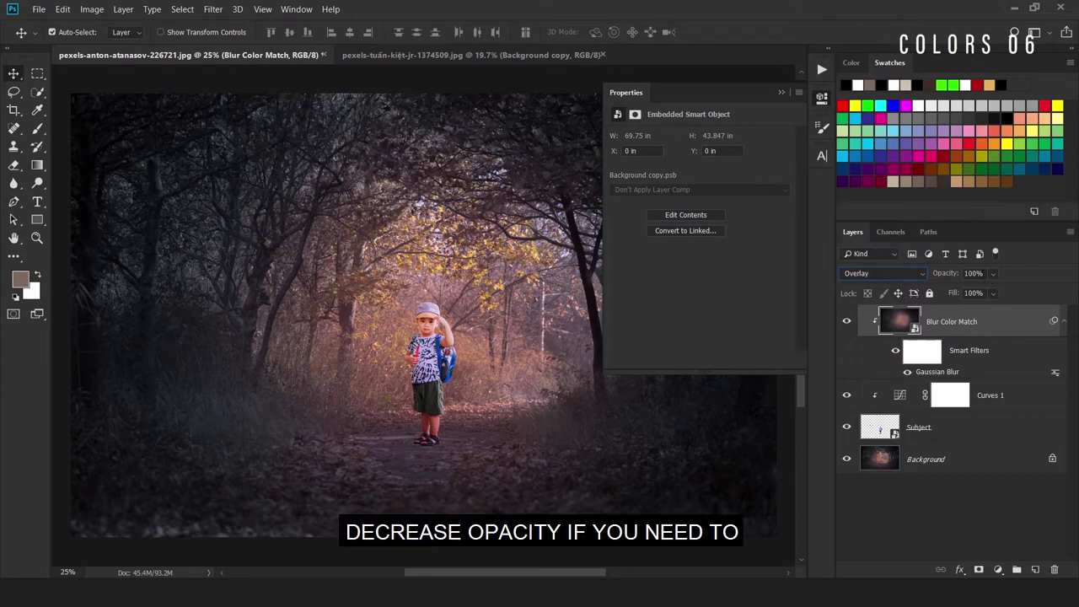
click(936, 270)
text(48)
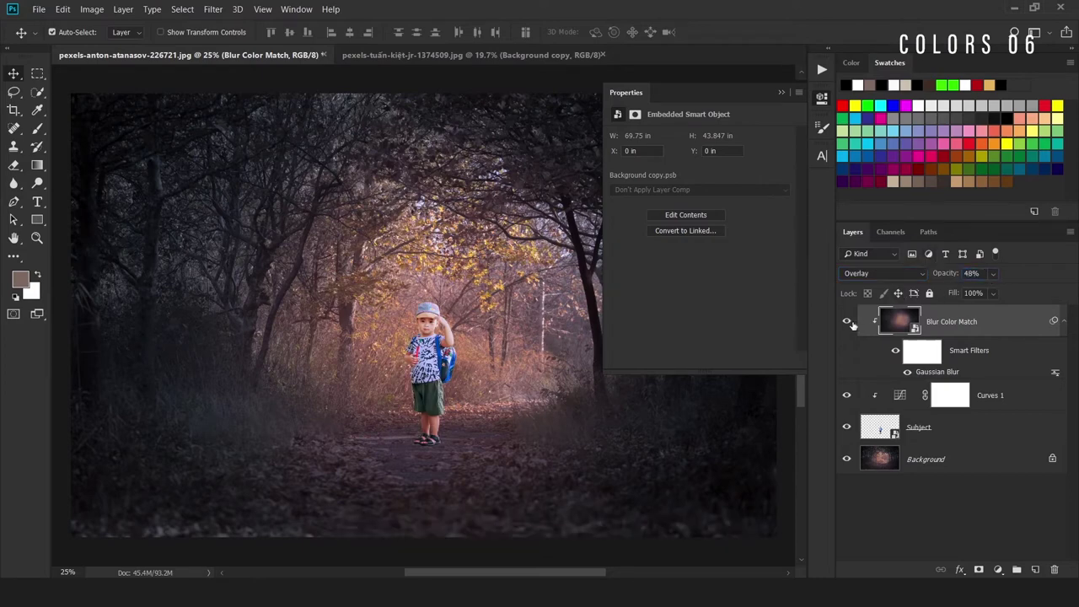
click(848, 321)
click(849, 322)
click(997, 462)
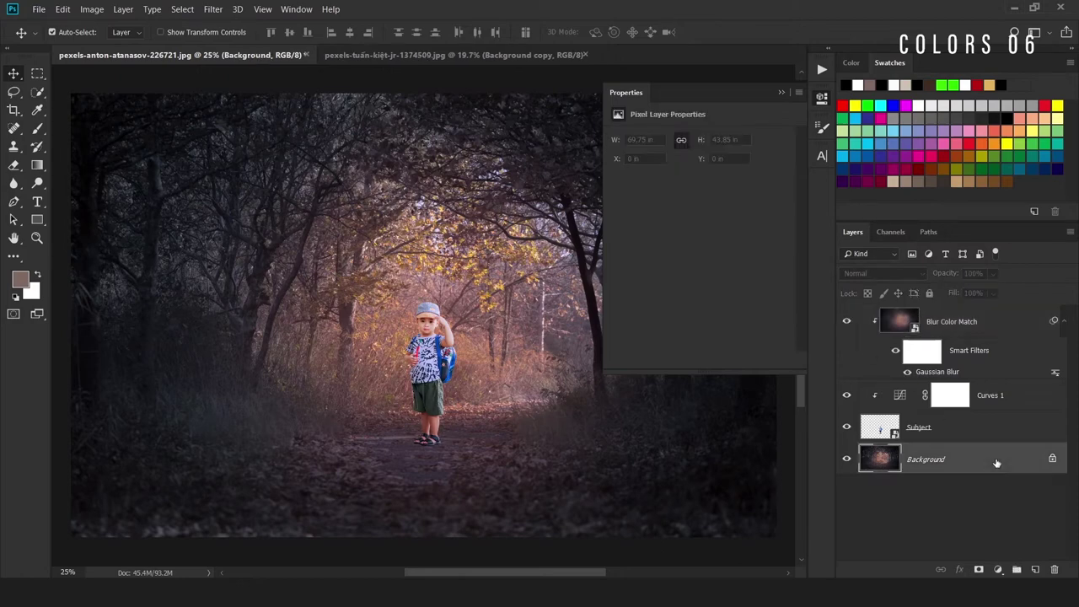
Add a Curves adjustment above the forest background and raise the RGB curve to brighten it.
click(997, 570)
click(997, 391)
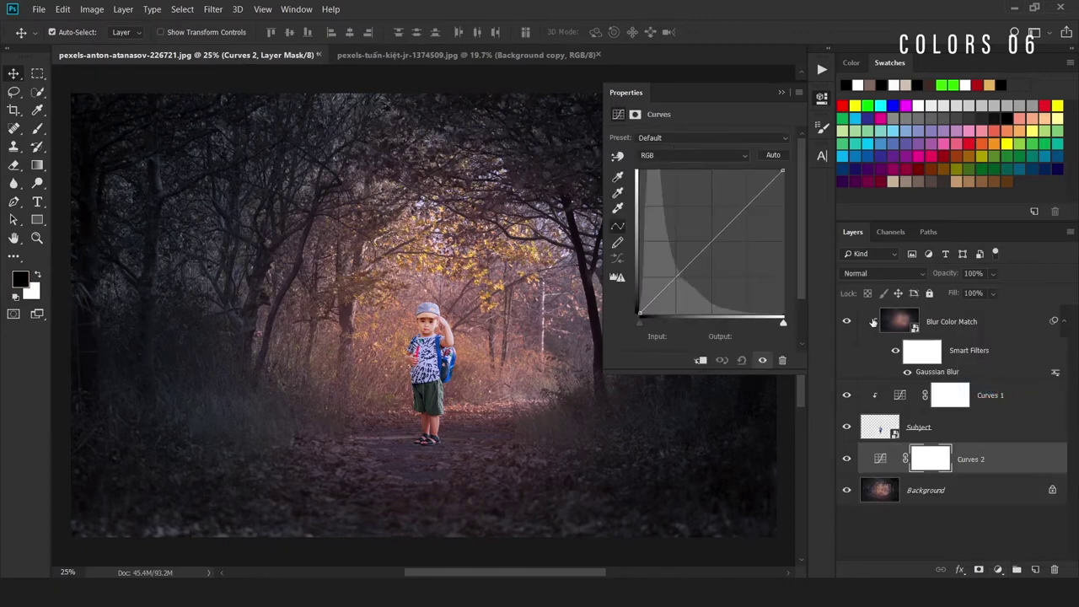
click(677, 273)
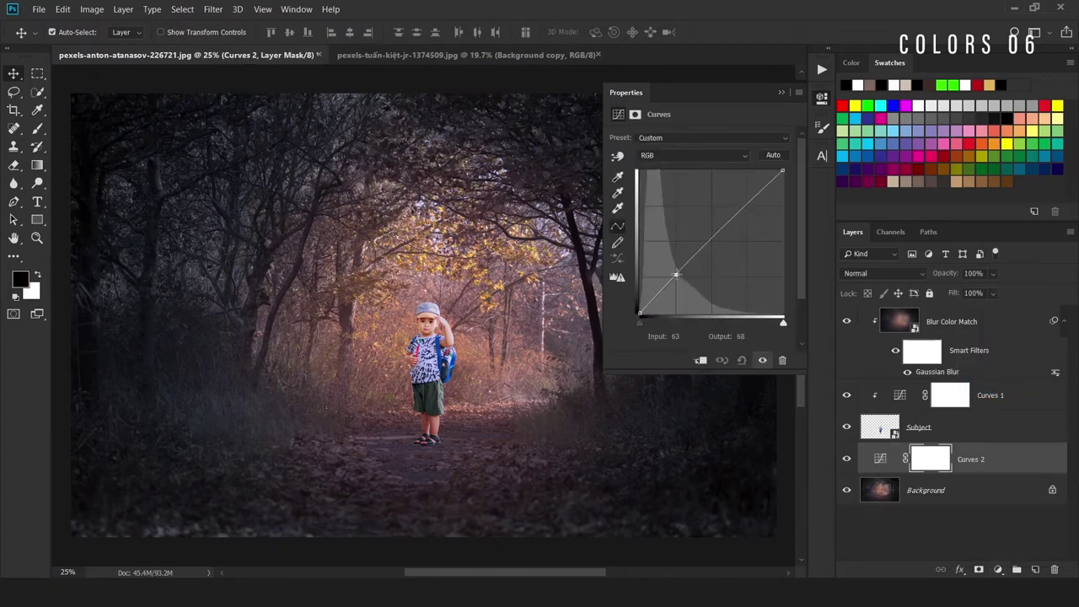
drag(726, 218, 726, 213)
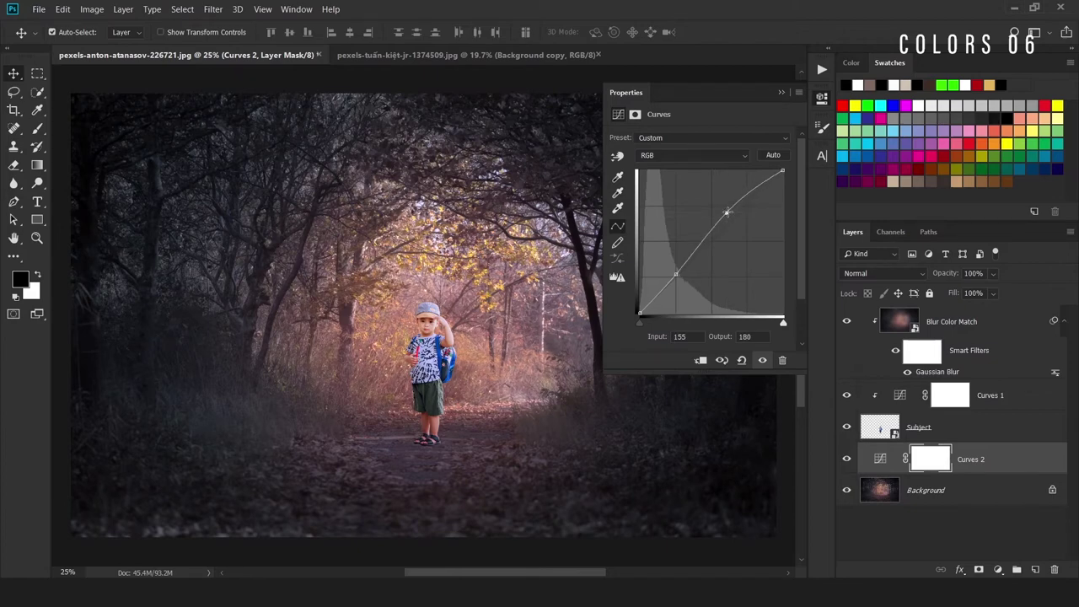
Boost the Red channel and pull the Blue curve slightly down to warm the forest.
click(708, 156)
click(700, 174)
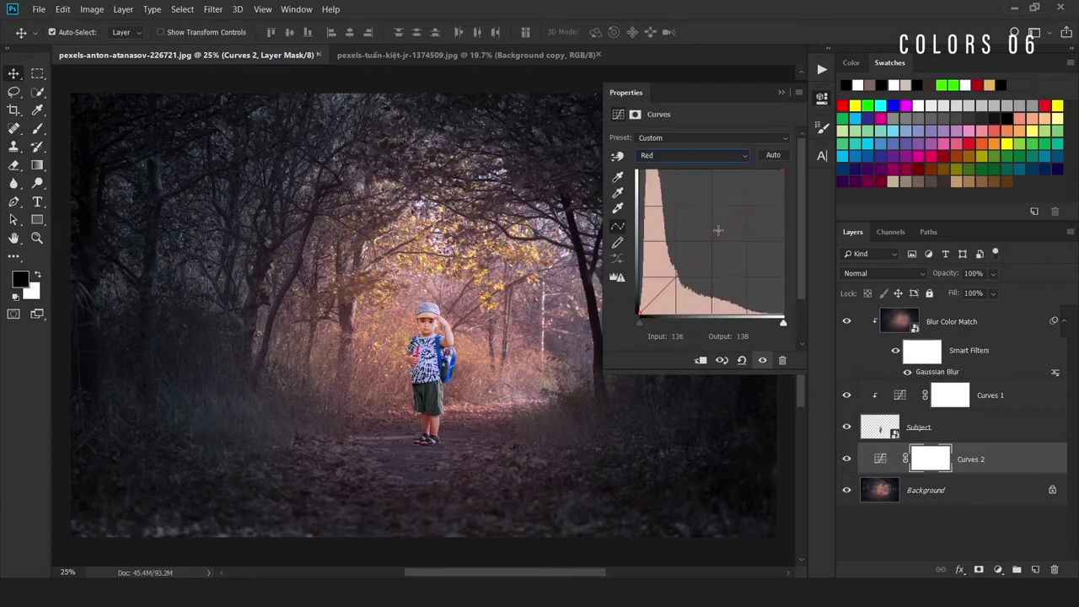
click(708, 156)
click(700, 193)
drag(718, 238, 716, 240)
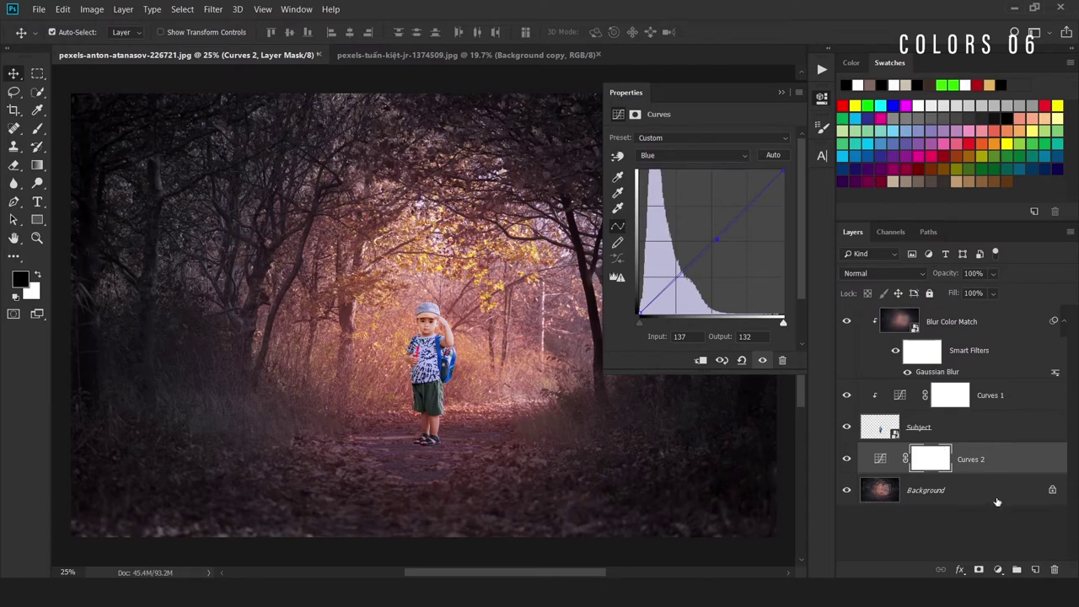
click(998, 503)
Duplicate the Background as a smart object layer renamed 'Blur', then open the Filter menu.
key(ctrl+j)
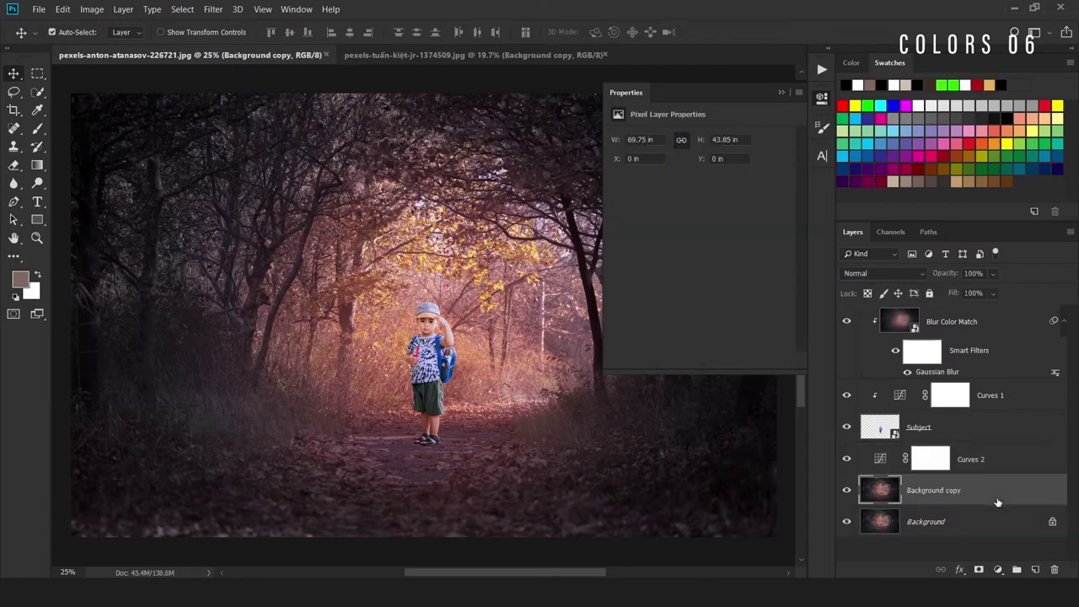
right_click(996, 497)
click(866, 182)
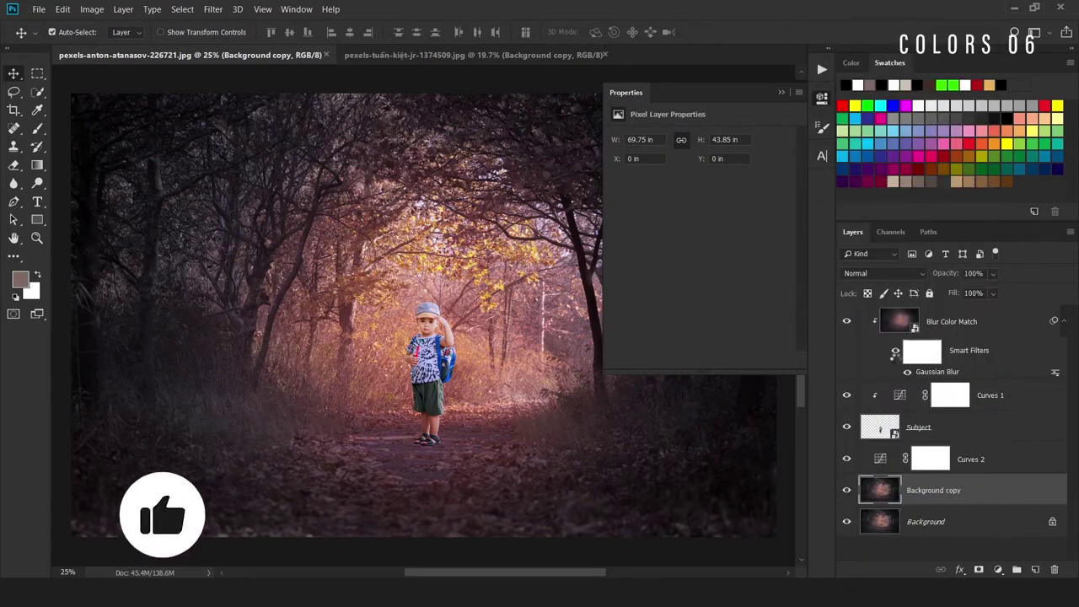
double_click(933, 490)
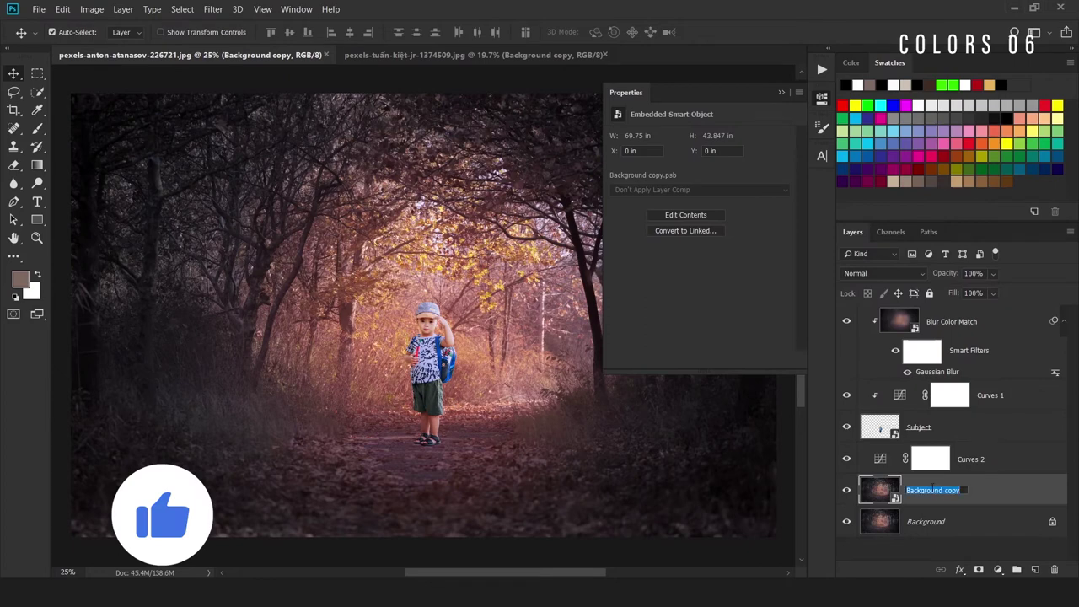
text(Blur)
key(Return)
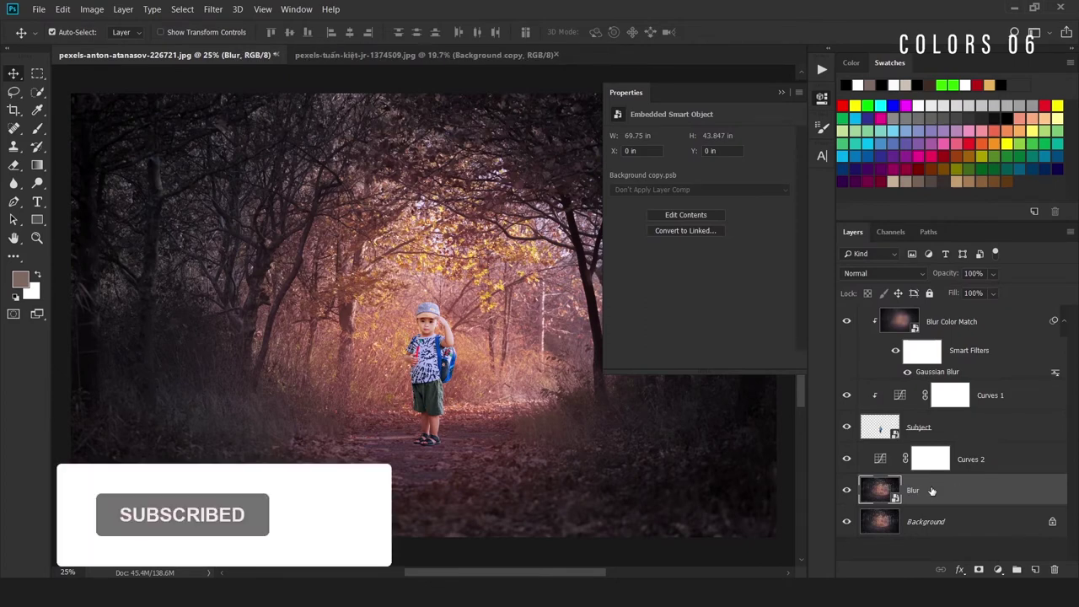
click(212, 10)
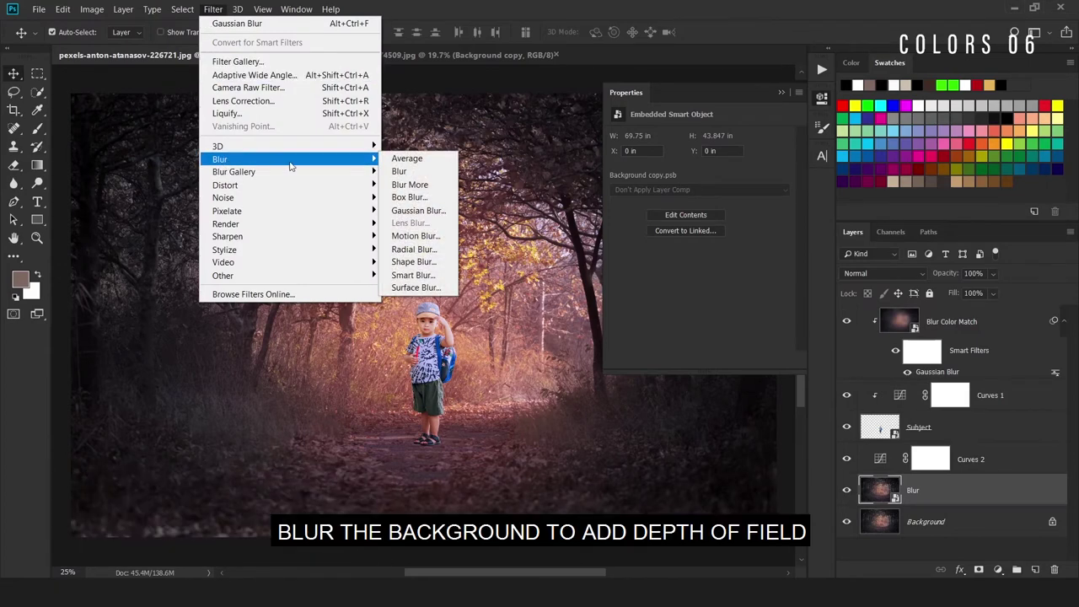
mouse_move(233, 171)
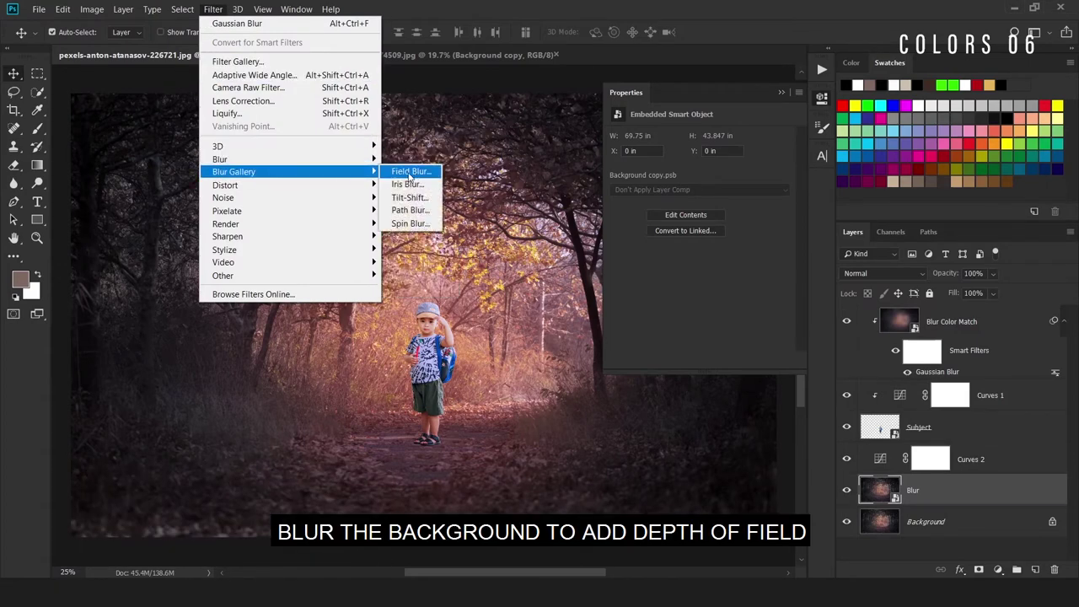
Apply a 20 px Tilt-Shift blur with symmetric -100% distortion, leaving the boy's path strip sharp.
click(409, 197)
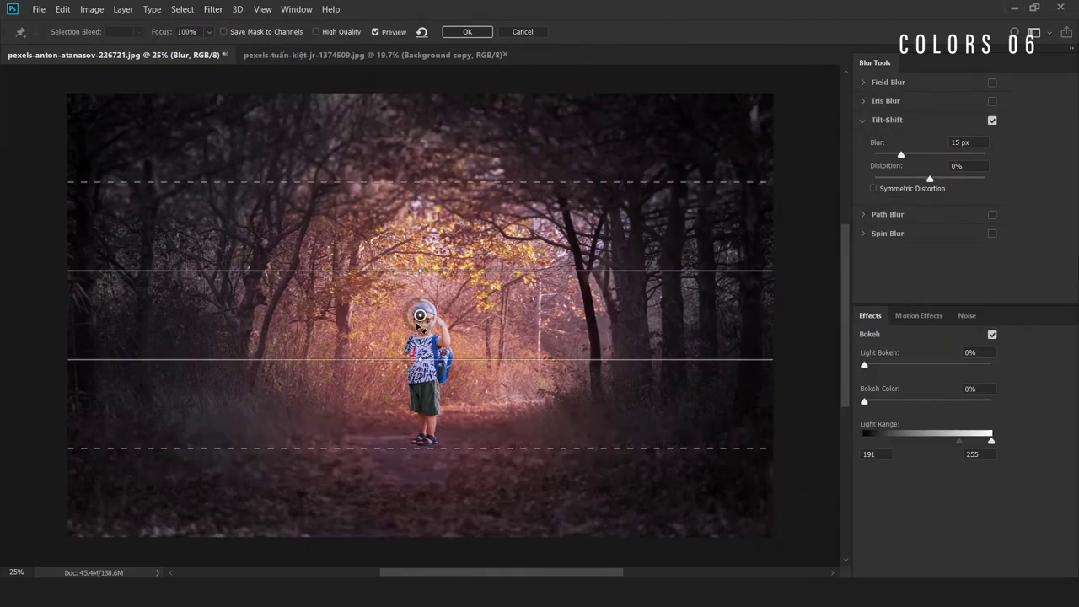
drag(409, 360, 417, 548)
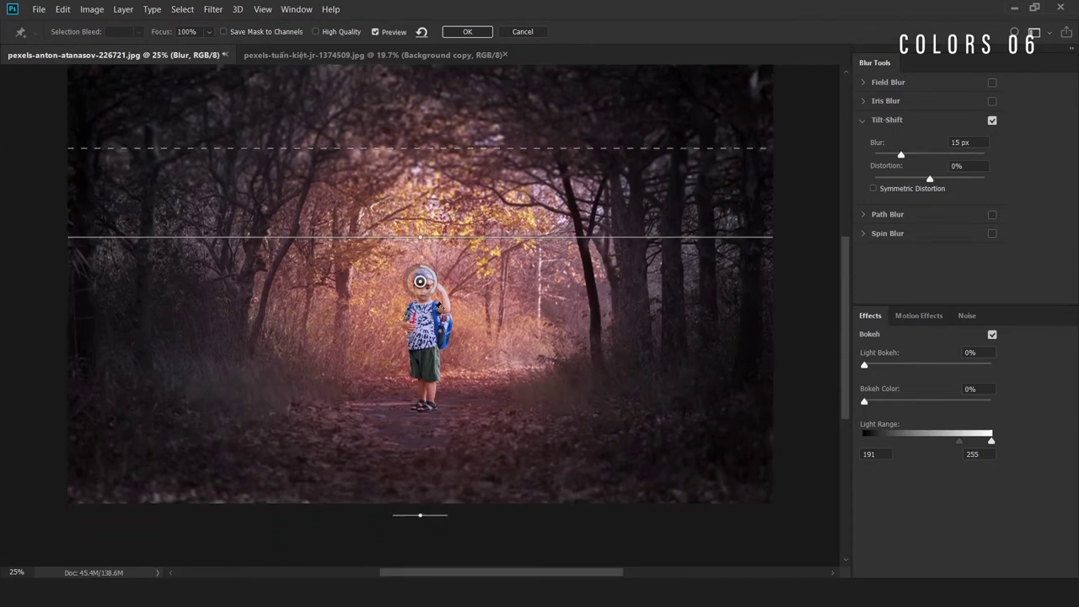
mouse_move(412, 288)
mouse_down()
mouse_move(429, 271)
mouse_move(427, 449)
mouse_up()
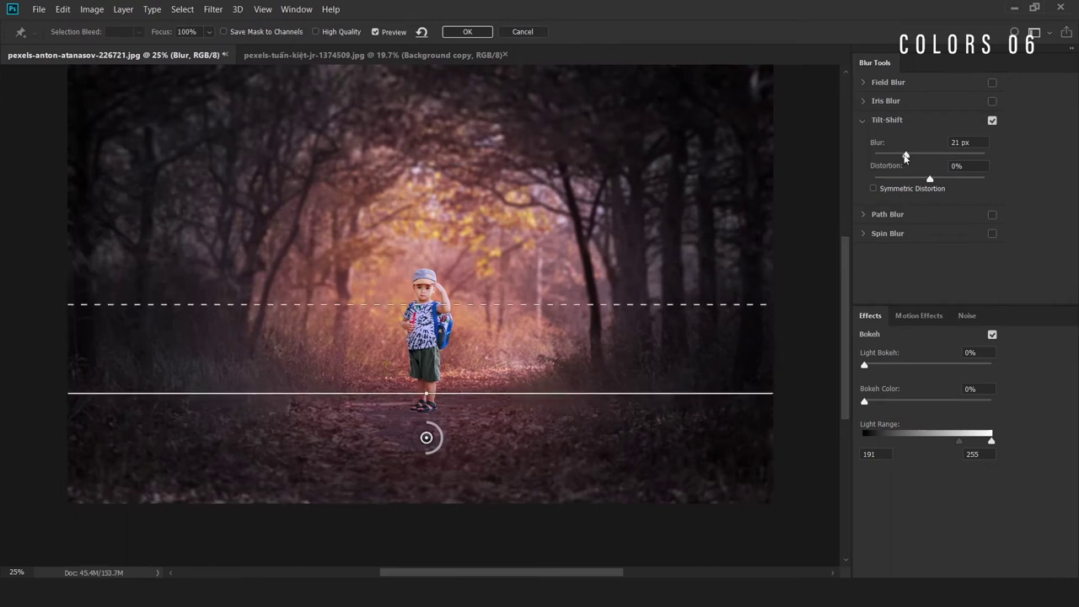
drag(905, 156, 911, 158)
click(892, 191)
drag(930, 179, 873, 183)
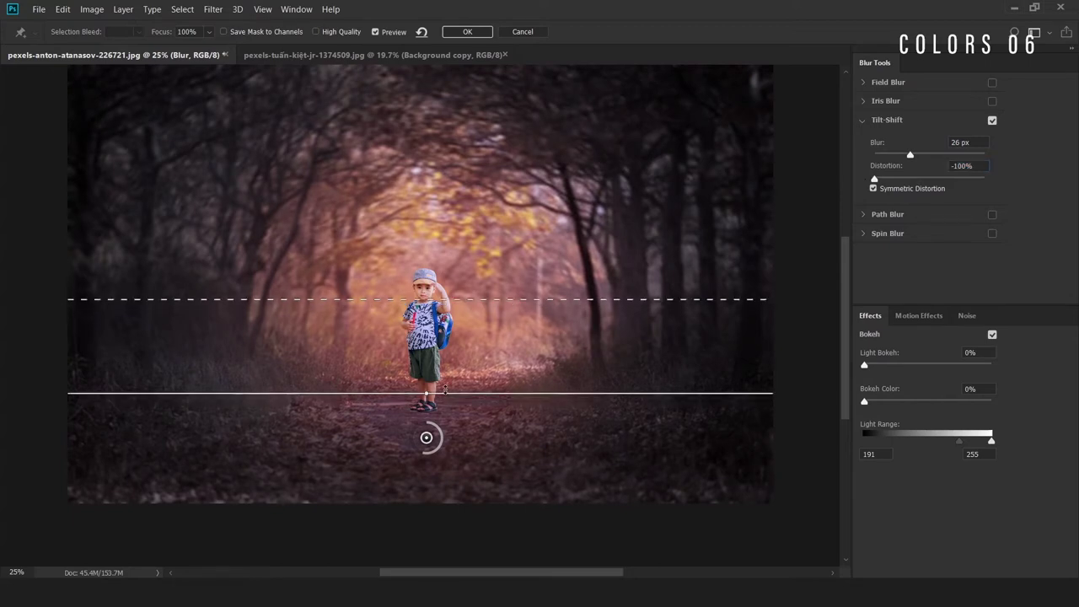
drag(446, 393, 445, 397)
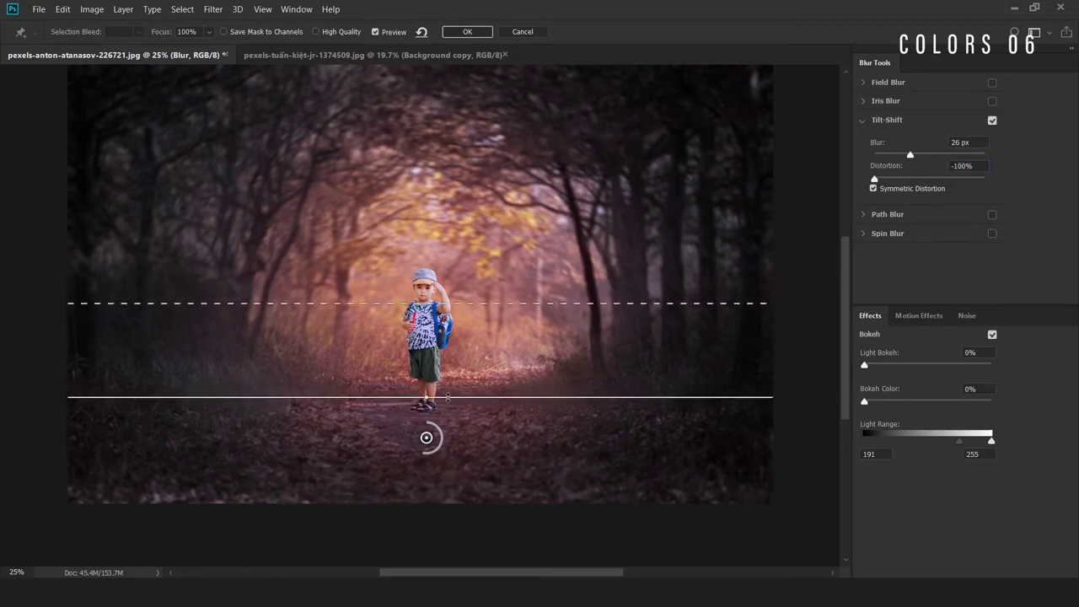
drag(909, 154, 902, 161)
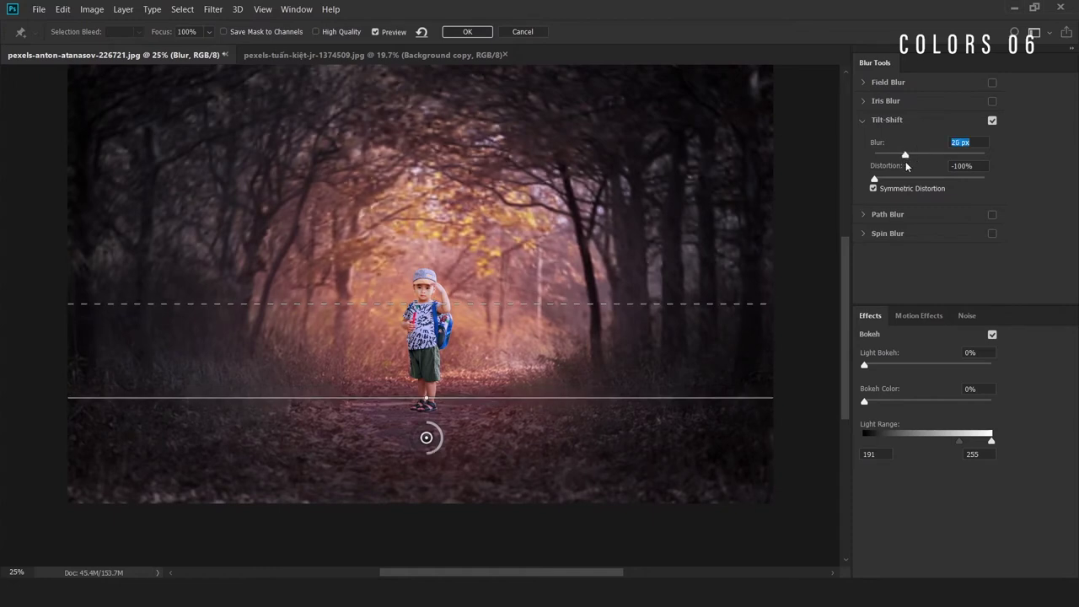
click(473, 31)
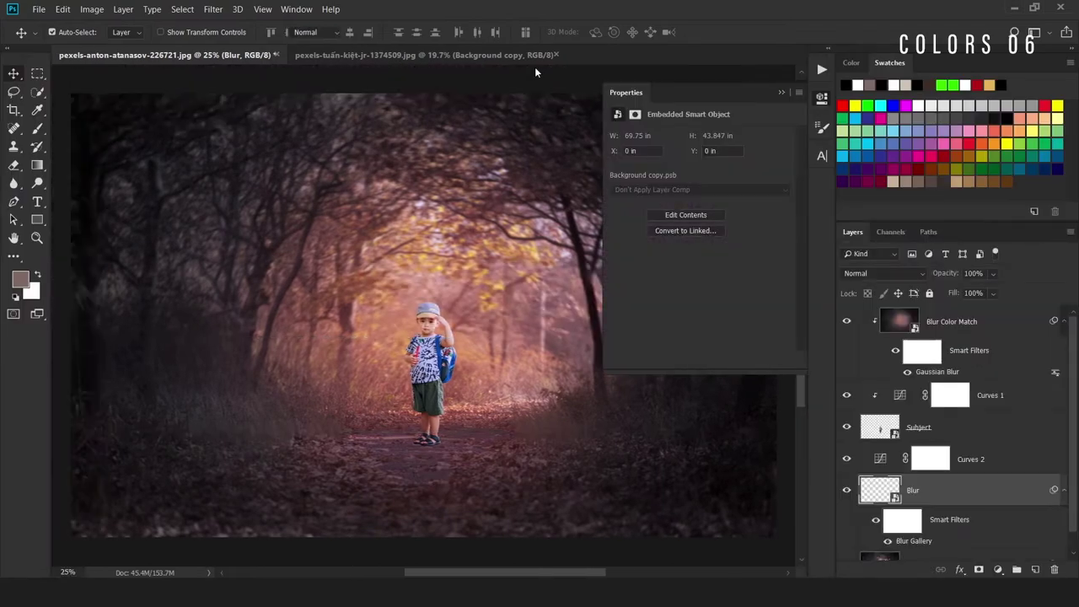
Close the Properties panel and toggle the Blur layer off and on to compare.
click(778, 86)
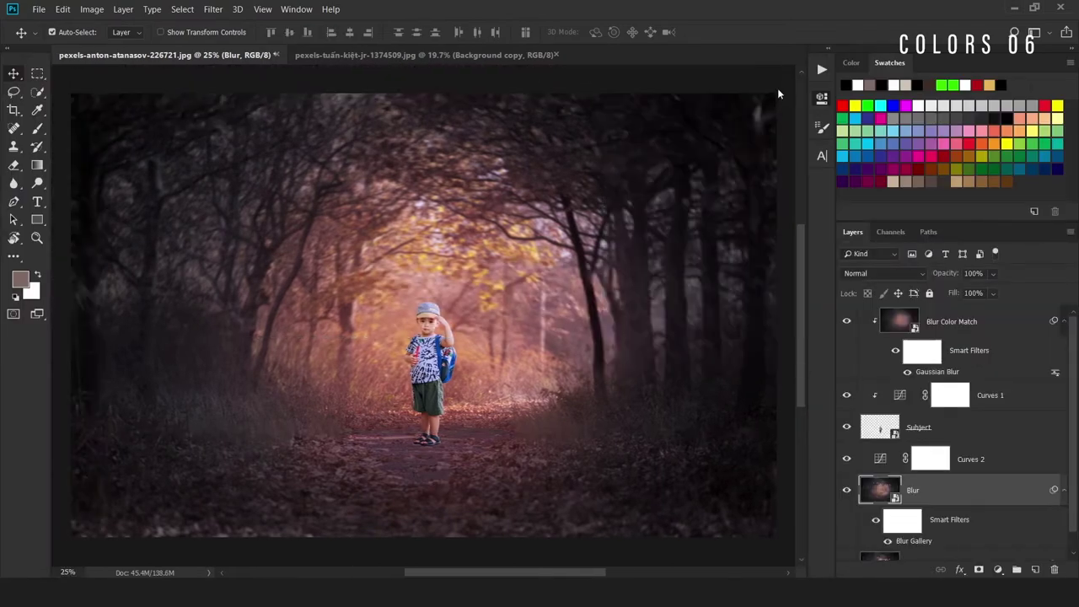
click(847, 490)
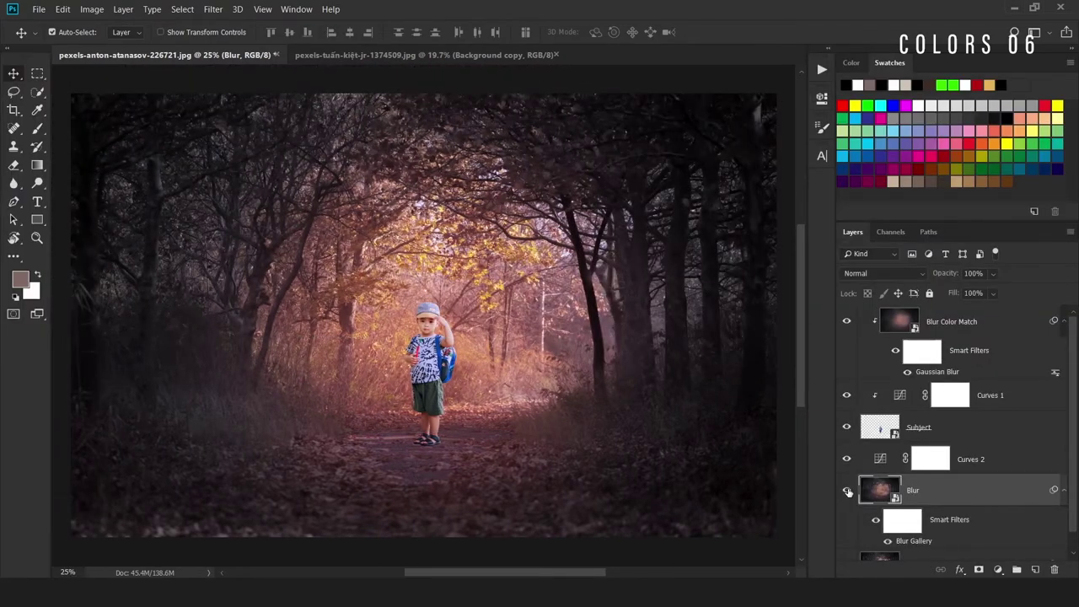
click(847, 491)
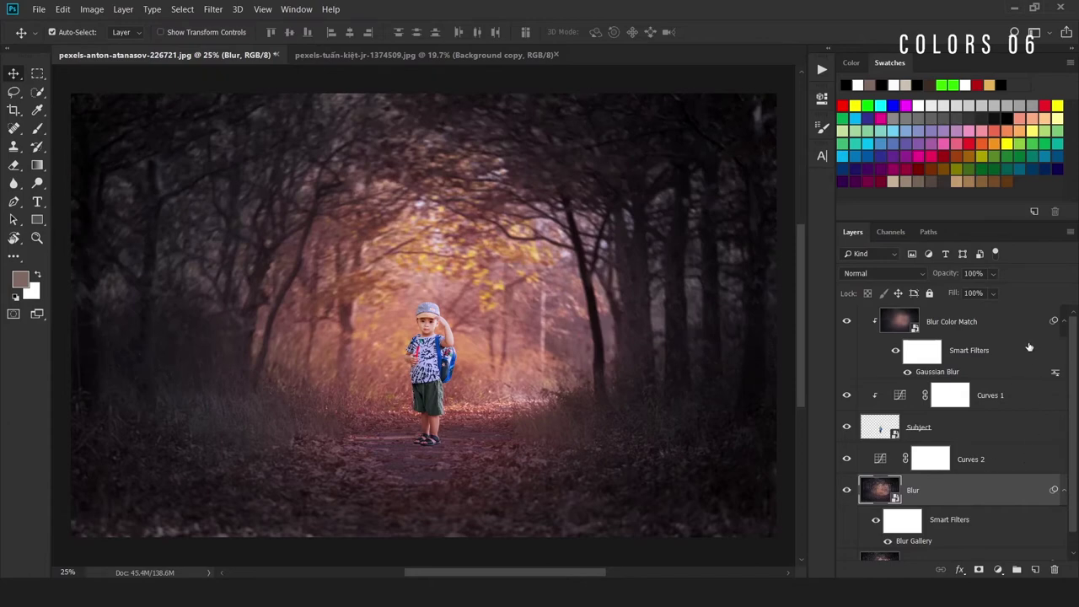
Reselect the Blur layer and add a Gradient fill layer above it.
click(994, 321)
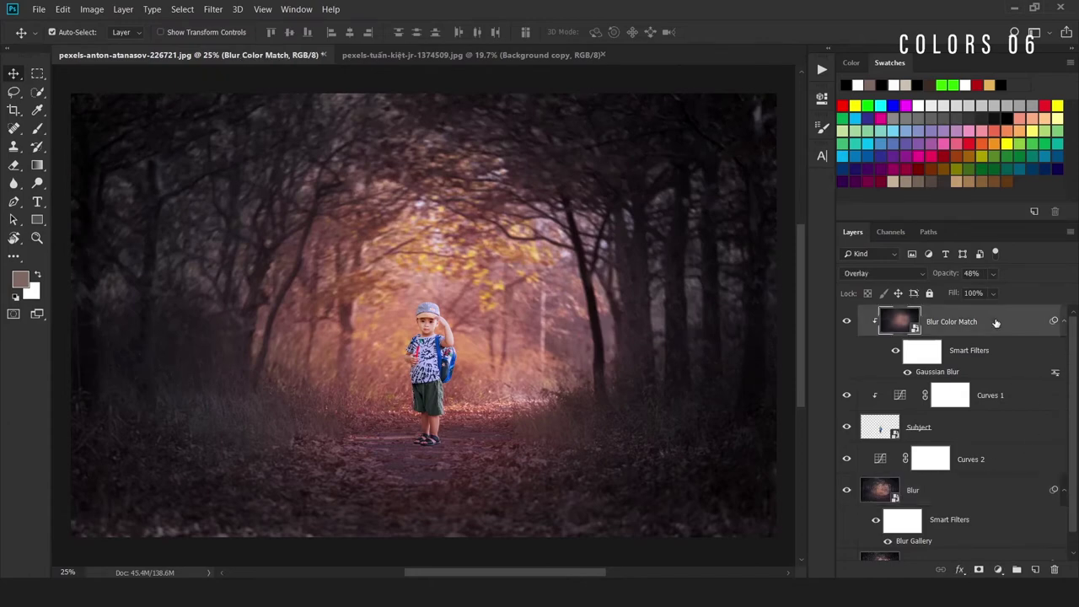
click(1002, 491)
click(997, 570)
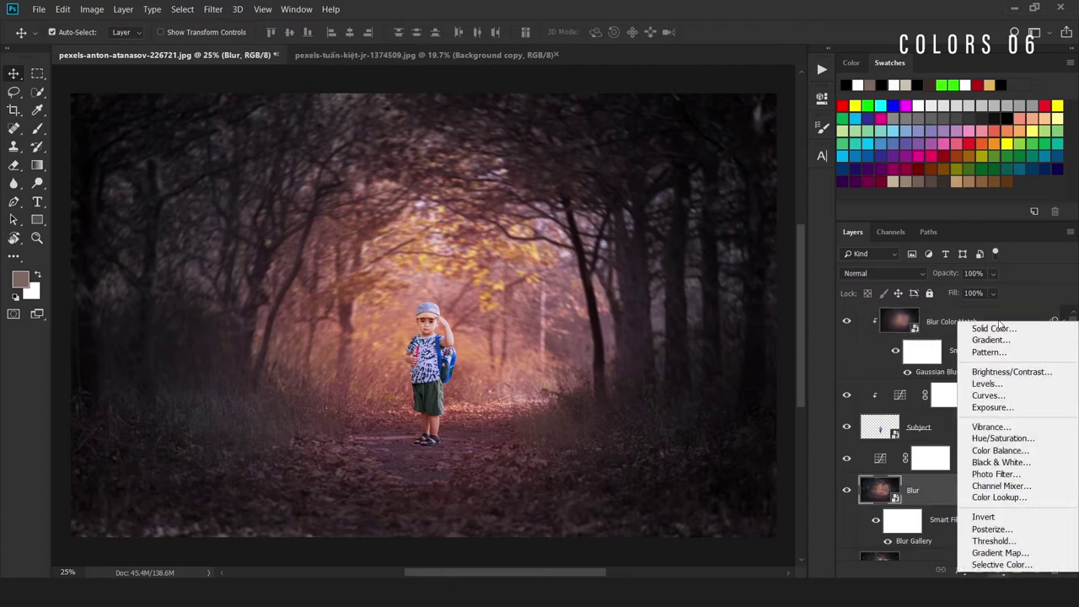
click(998, 340)
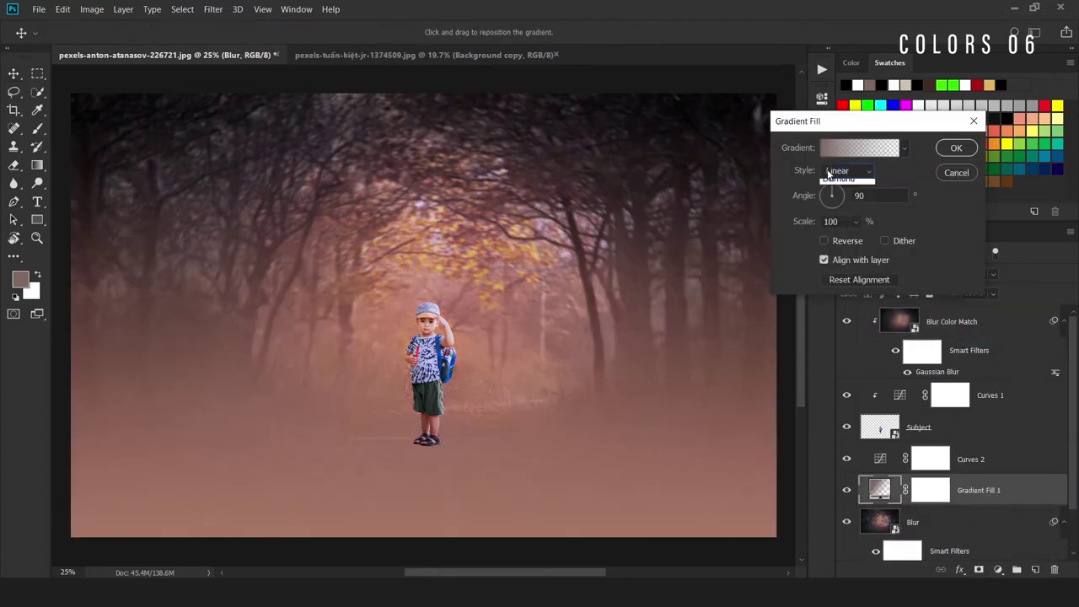
Make the gradient radial and reversed, with its left stop set to black 000000.
click(838, 197)
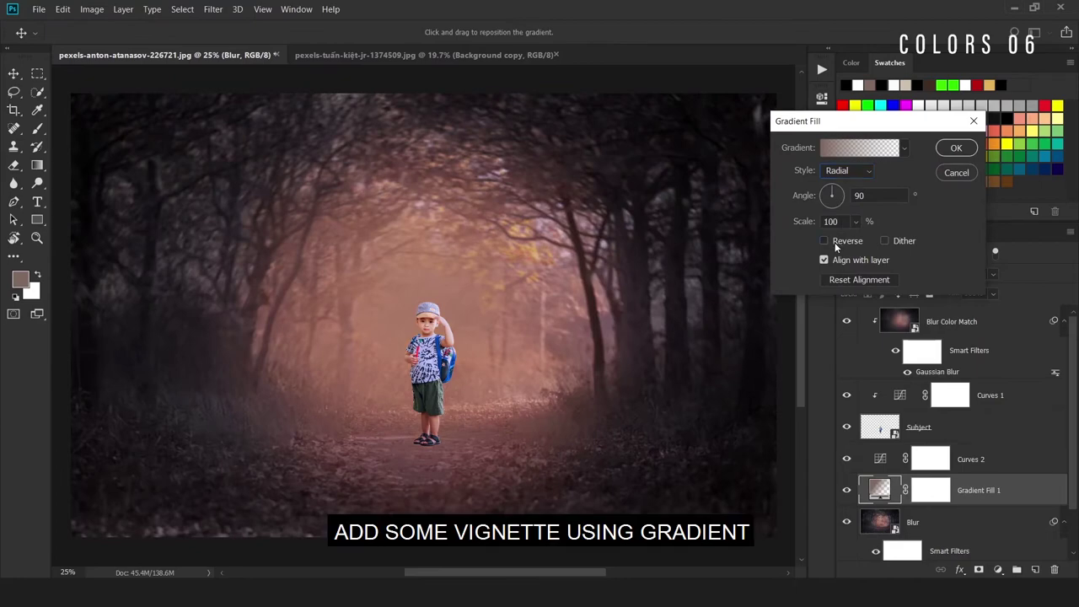
click(835, 242)
click(838, 150)
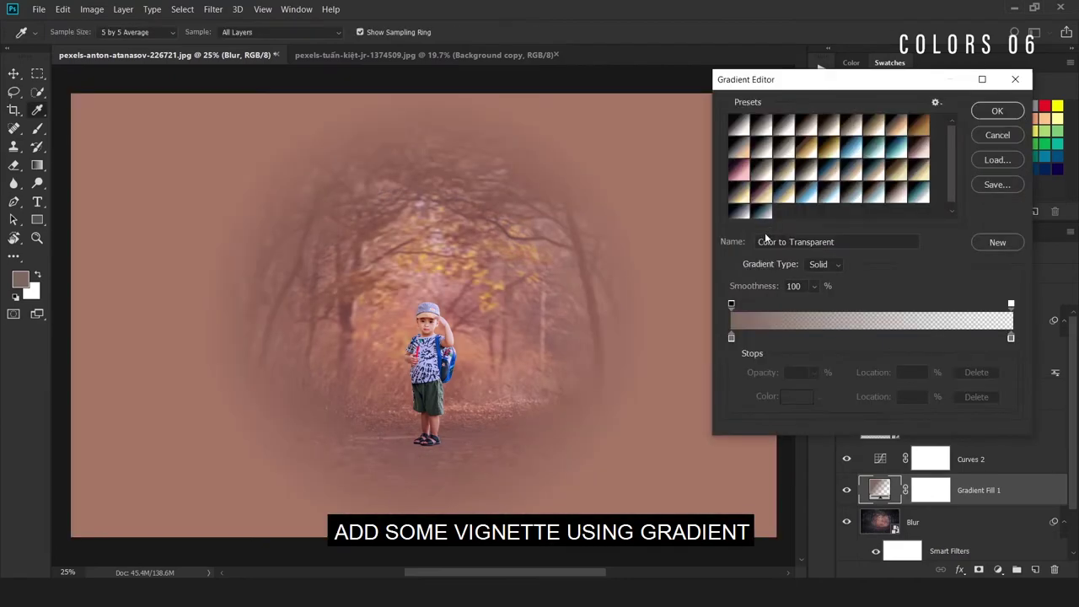
click(731, 337)
click(797, 396)
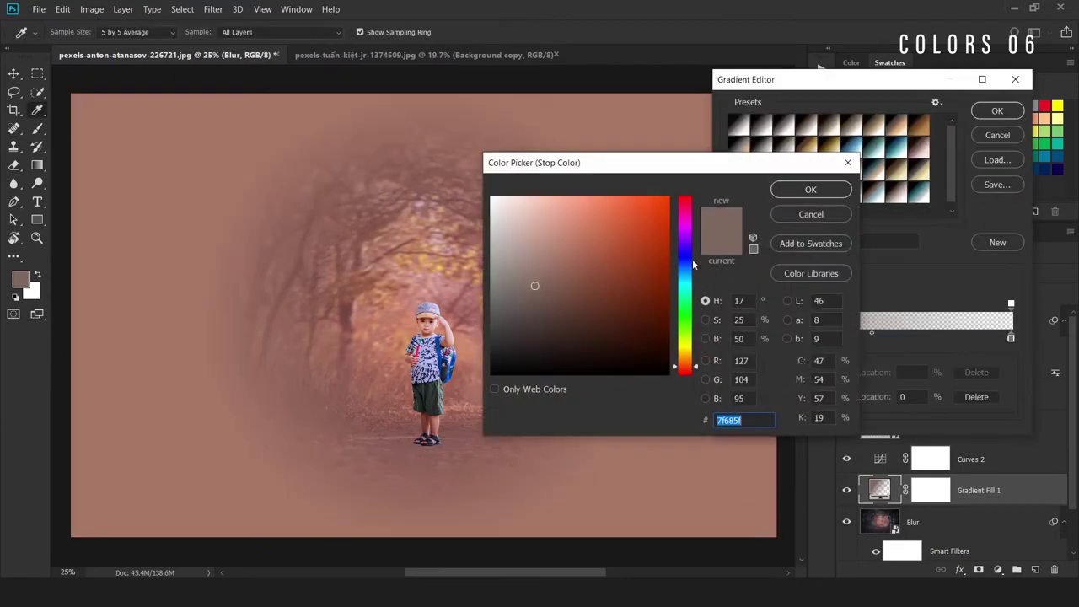
text(000000)
click(783, 196)
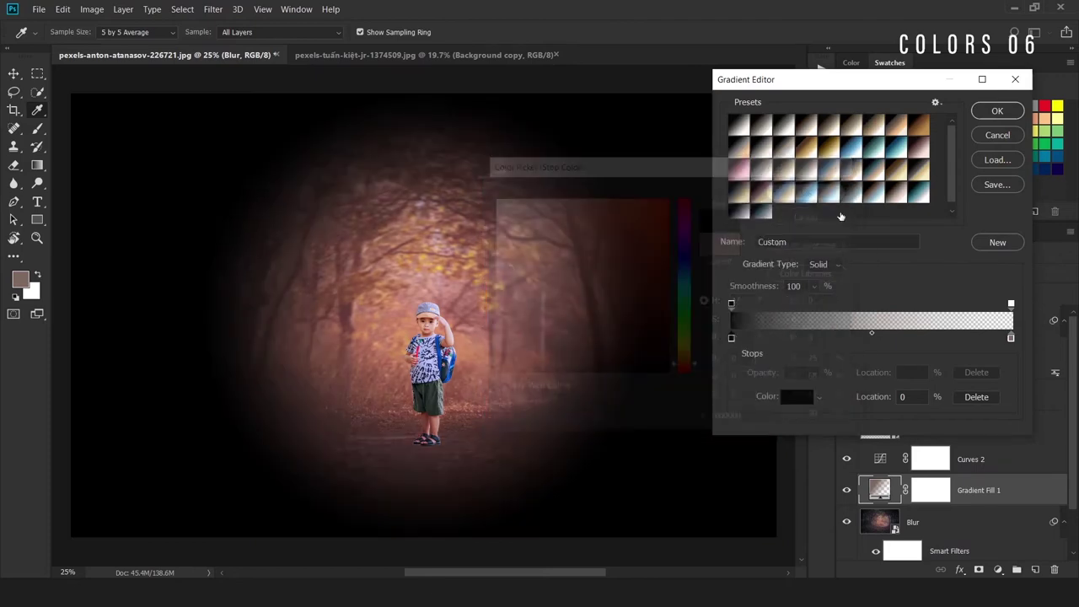
Set the right gradient stop to black 000000 as well and accept the gradient.
click(1011, 338)
click(781, 398)
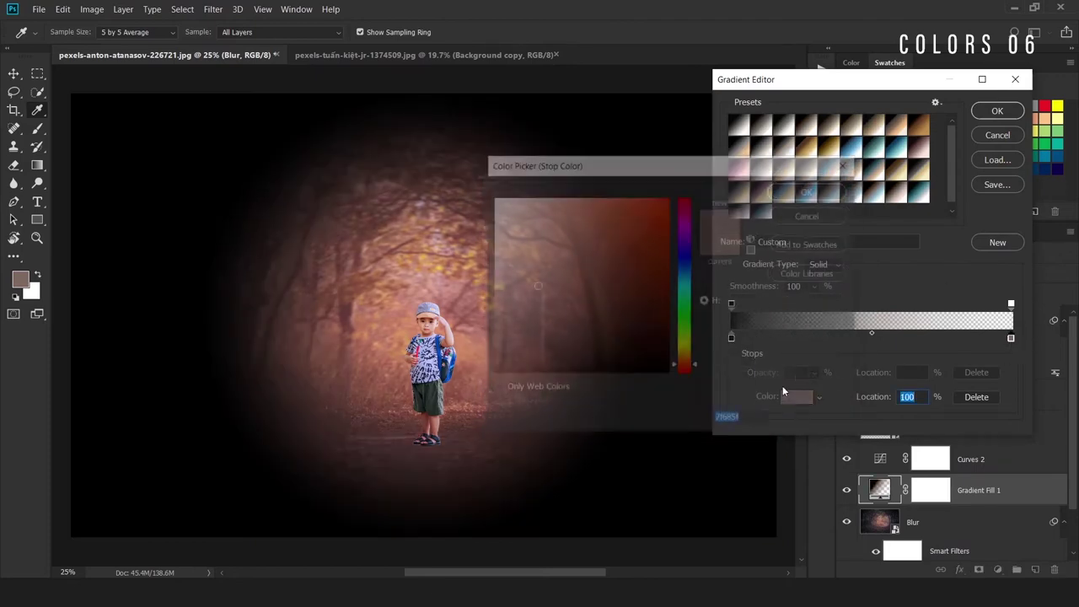
text(000000)
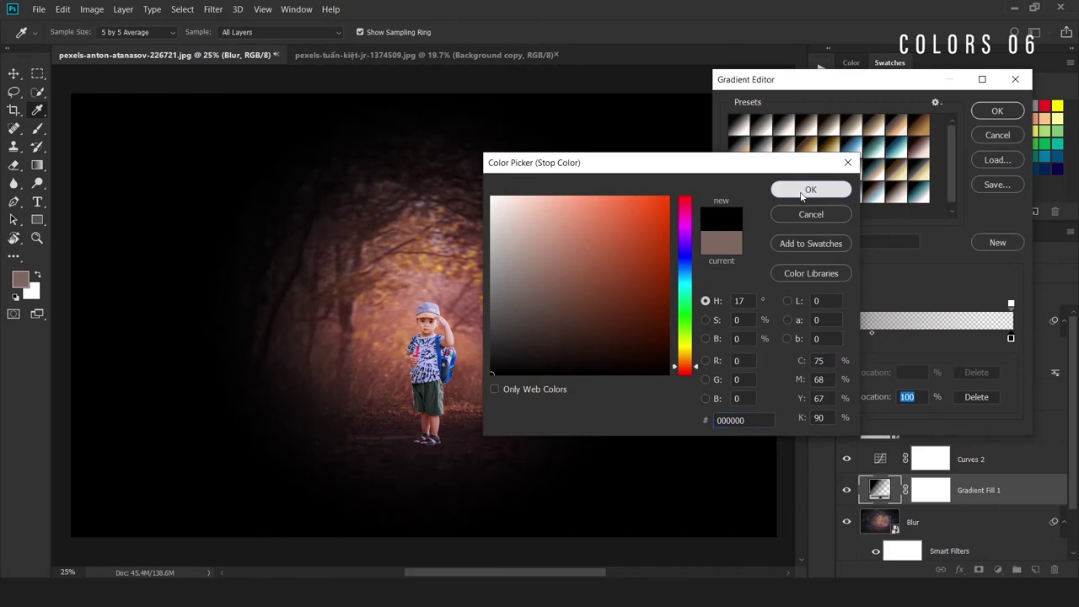
click(807, 189)
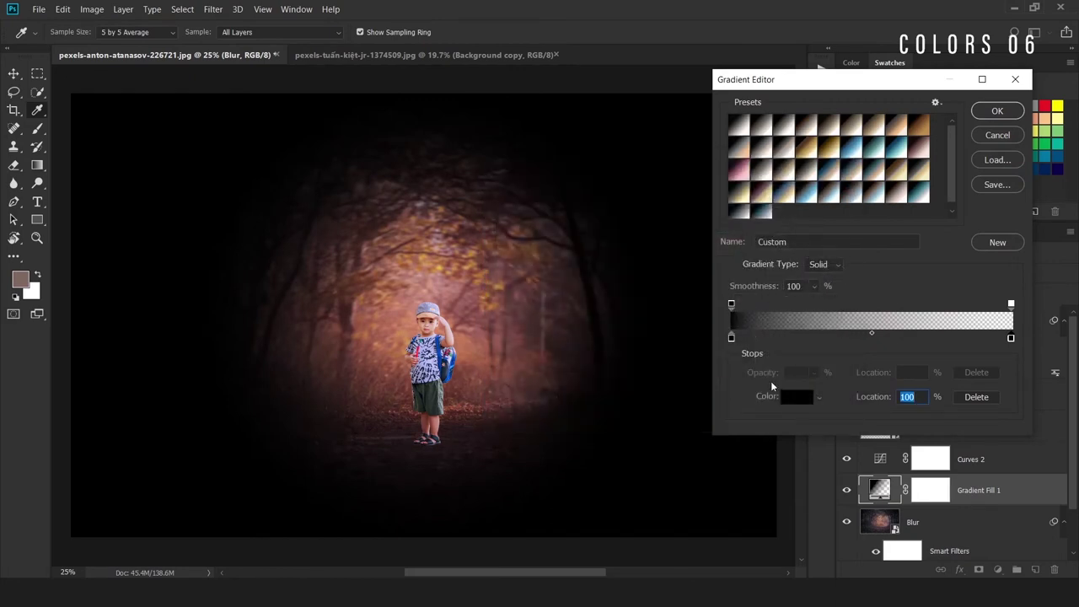
click(996, 113)
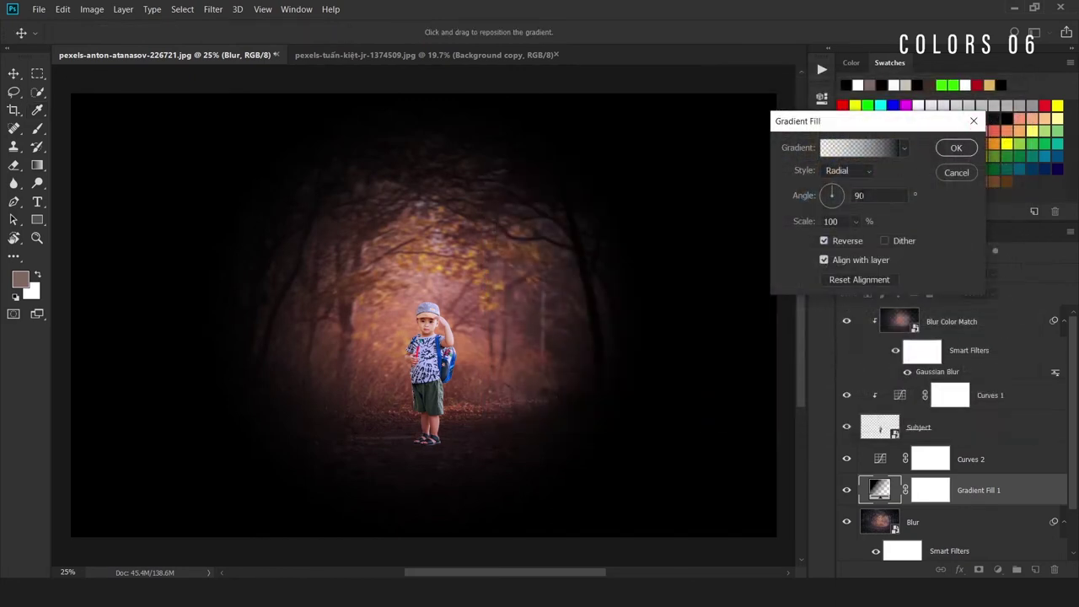
Raise the gradient Scale to 283% and apply the vignette.
drag(801, 221, 896, 237)
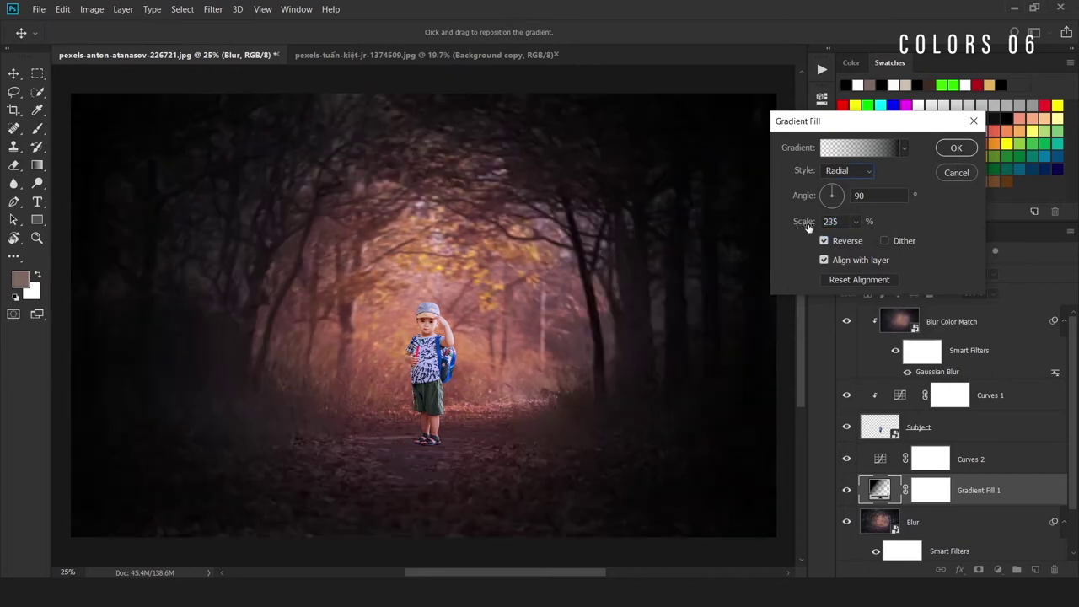
click(810, 224)
mouse_move(803, 225)
mouse_down()
mouse_move(822, 225)
mouse_move(791, 224)
mouse_up()
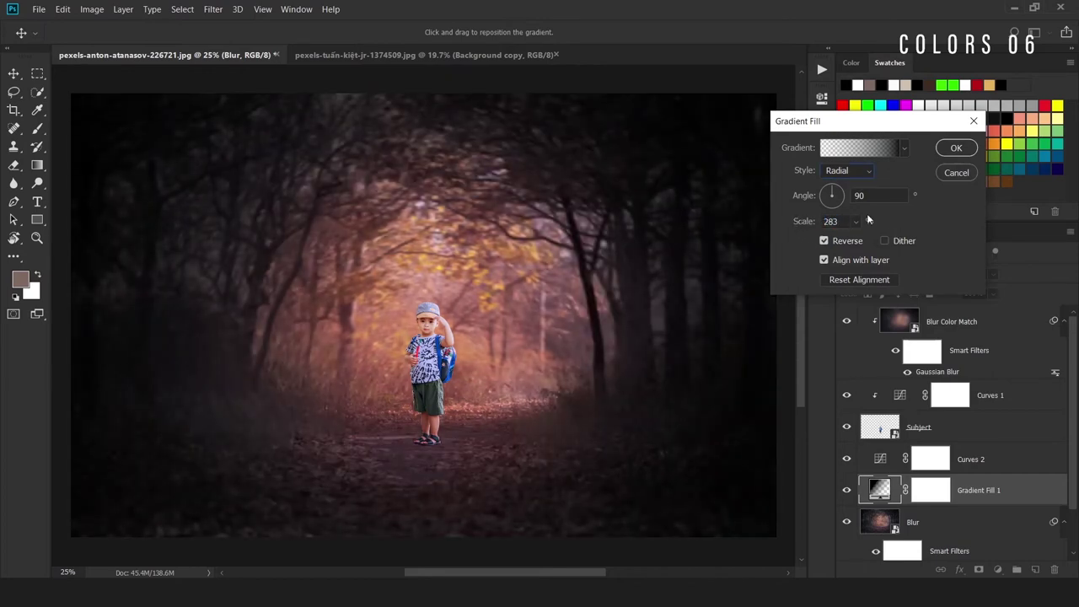
click(957, 147)
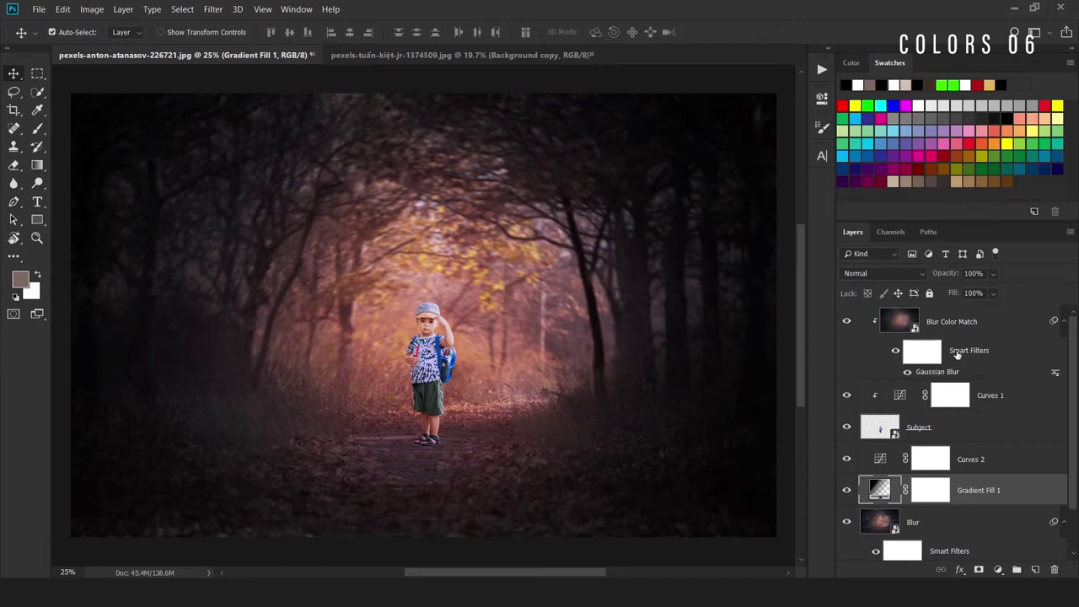
Add a new empty layer above Curves 2 and zoom in on the boy.
click(1015, 430)
click(1018, 460)
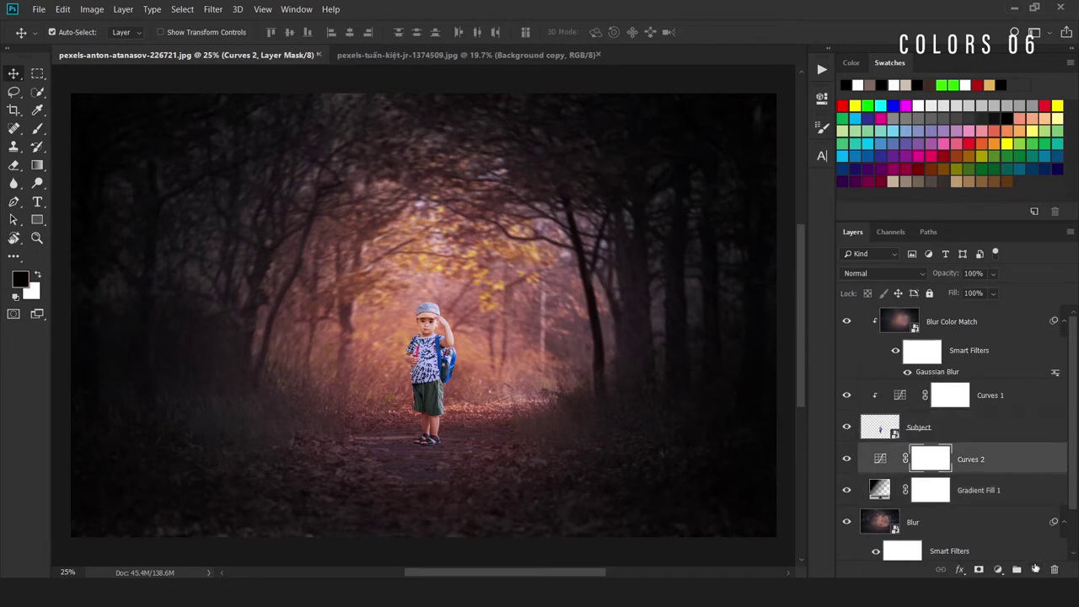
click(1035, 569)
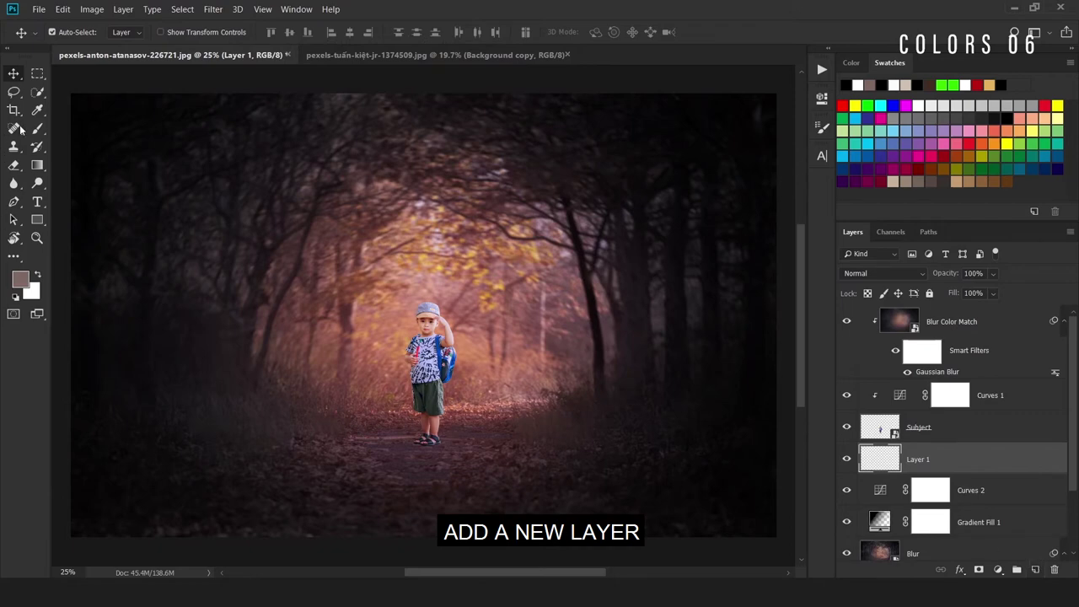
click(37, 238)
drag(426, 449, 511, 453)
Zoom closer on the sandals and set up a small black brush.
key(b)
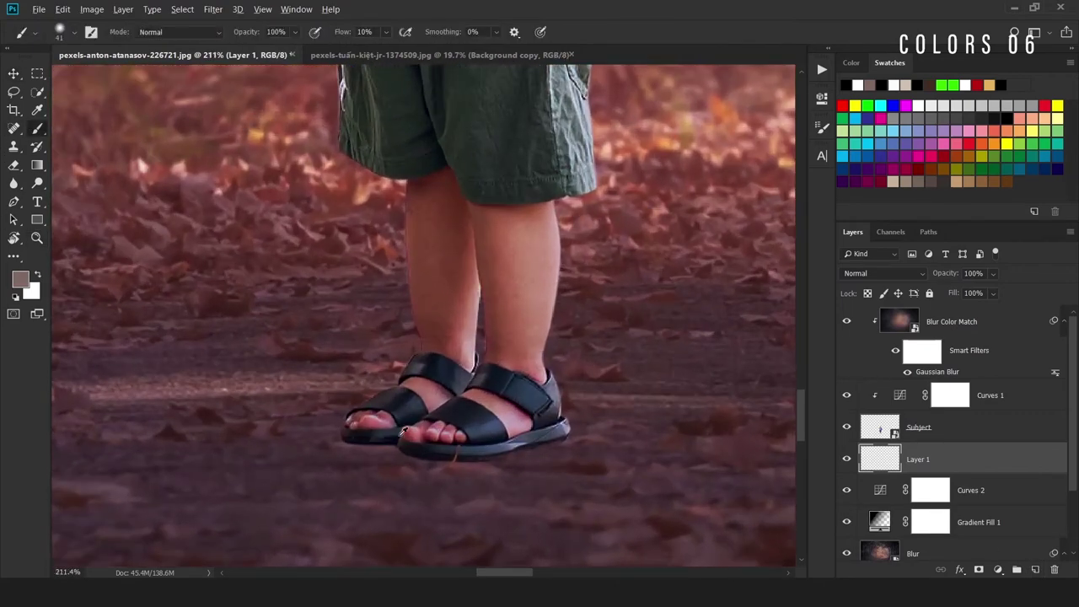
drag(403, 432, 392, 433)
key(z)
mouse_move(356, 458)
mouse_down()
mouse_move(378, 462)
mouse_move(371, 451)
mouse_up()
key(b)
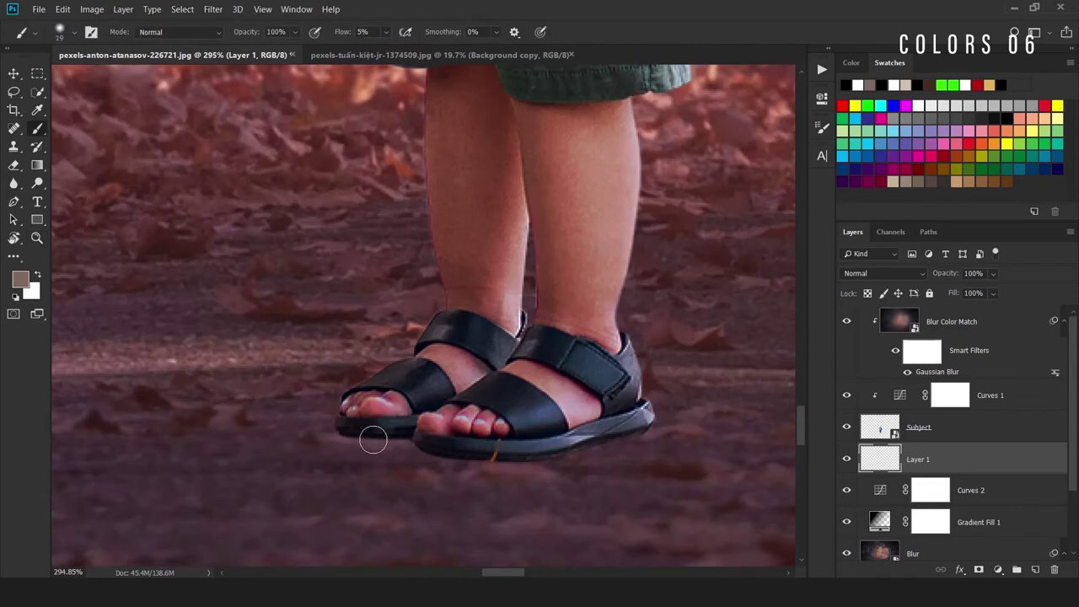
key(d)
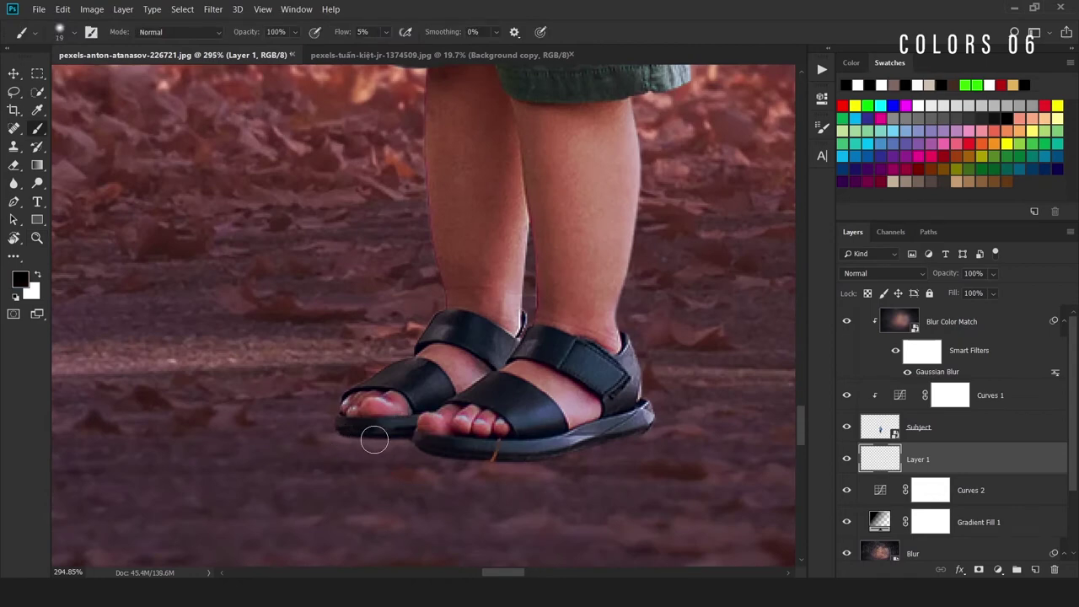
Paint a soft black contact shadow under both sandals, then fit the image on screen.
mouse_move(374, 439)
mouse_down()
mouse_move(337, 439)
mouse_move(569, 455)
mouse_move(566, 446)
mouse_move(345, 441)
mouse_move(435, 429)
mouse_move(658, 470)
mouse_up()
scroll(345, 441, up, 5)
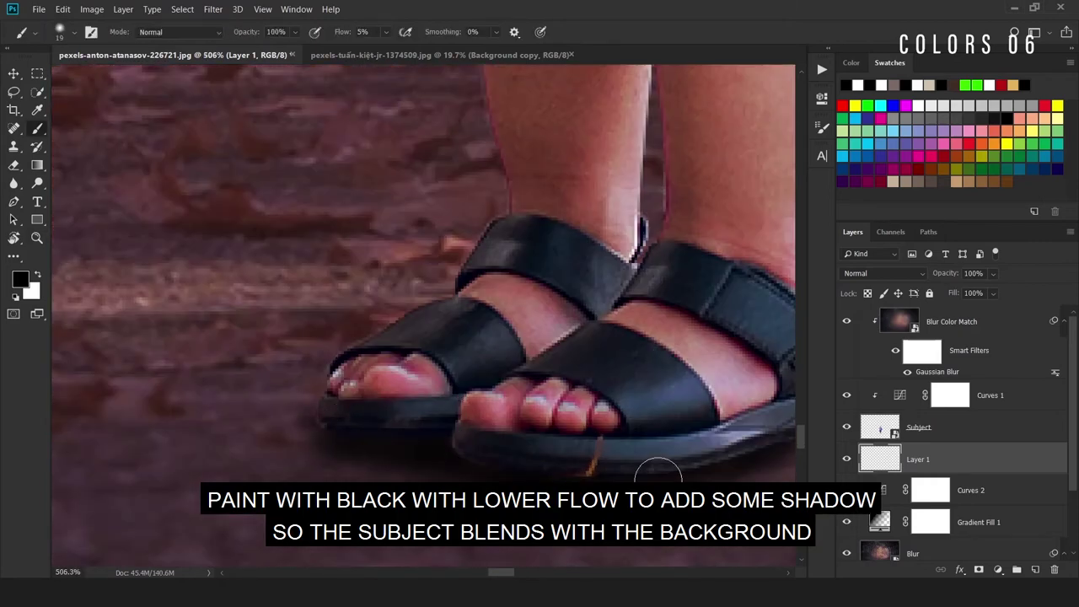
scroll(659, 471, down, 5)
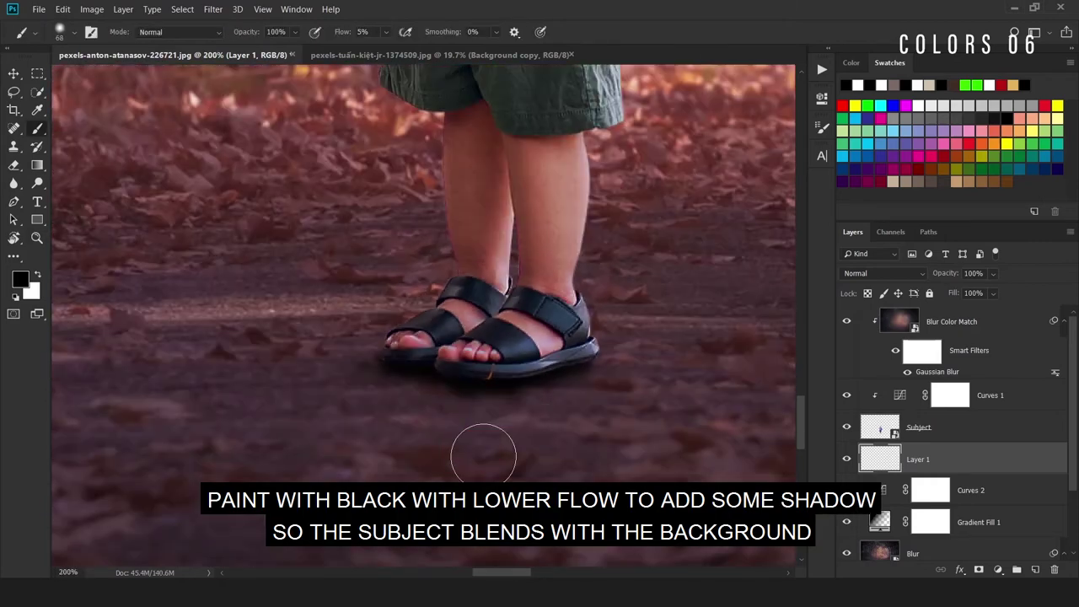
mouse_move(483, 455)
mouse_down()
mouse_move(609, 366)
mouse_move(390, 379)
mouse_move(506, 422)
mouse_up()
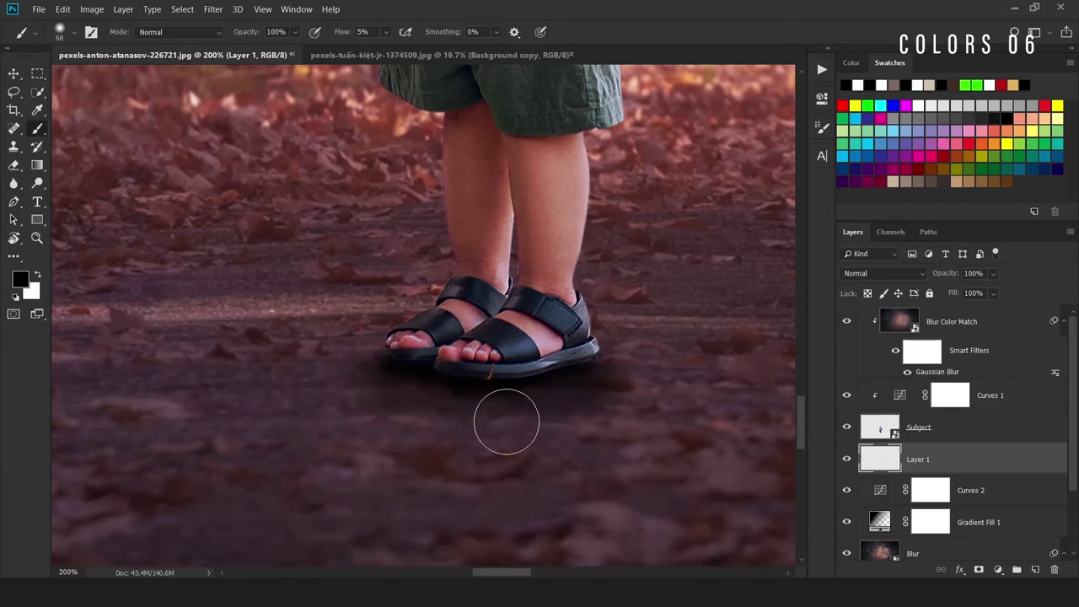
key(ctrl+0)
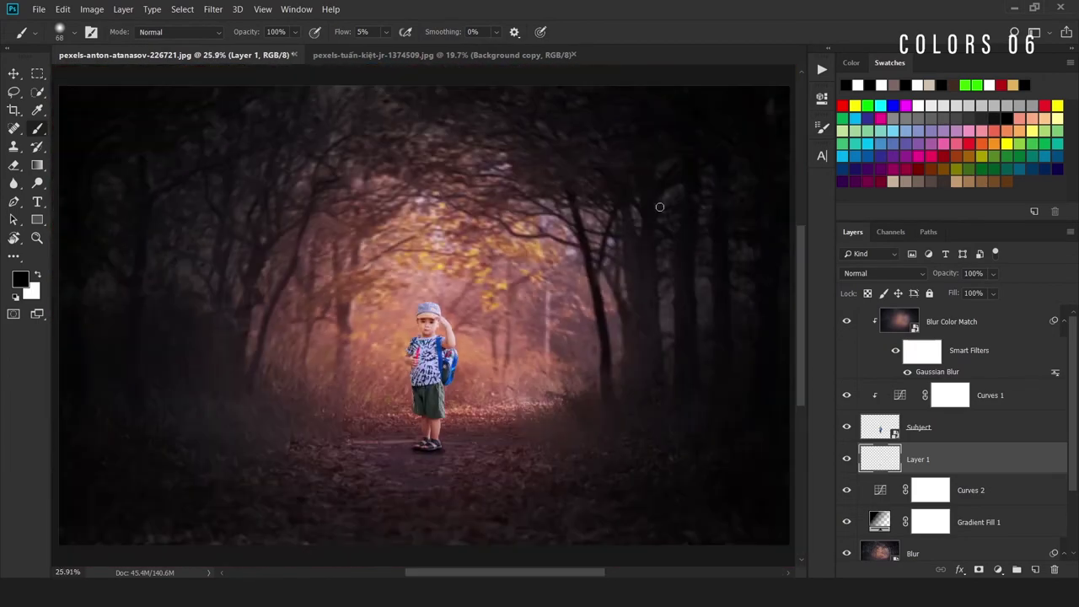
Fill the boy's selected outline with black on a new empty layer, then deselect.
ctrl+click(876, 431)
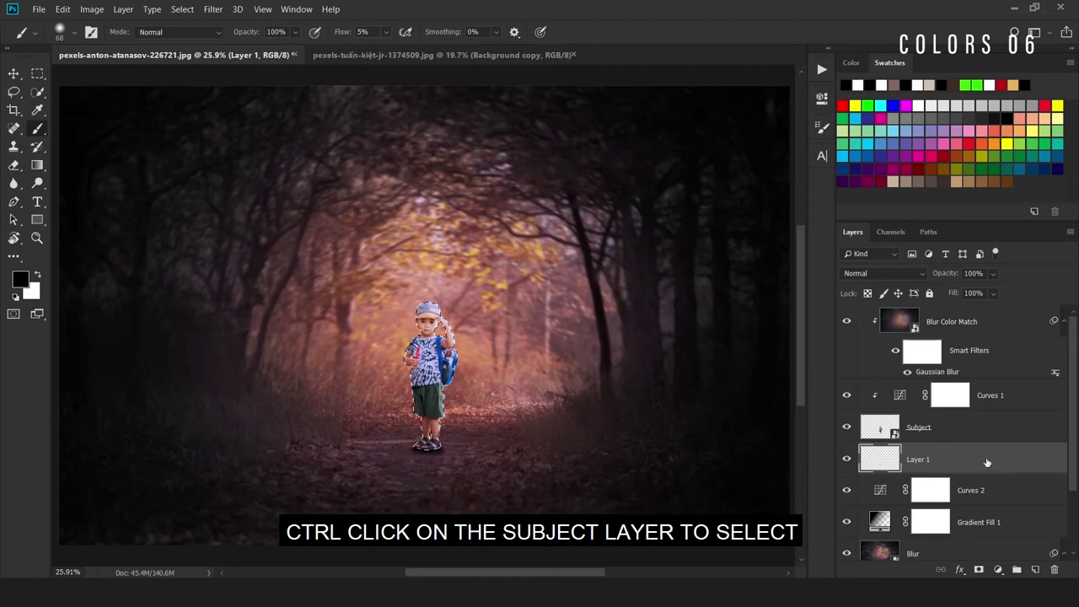
click(1034, 571)
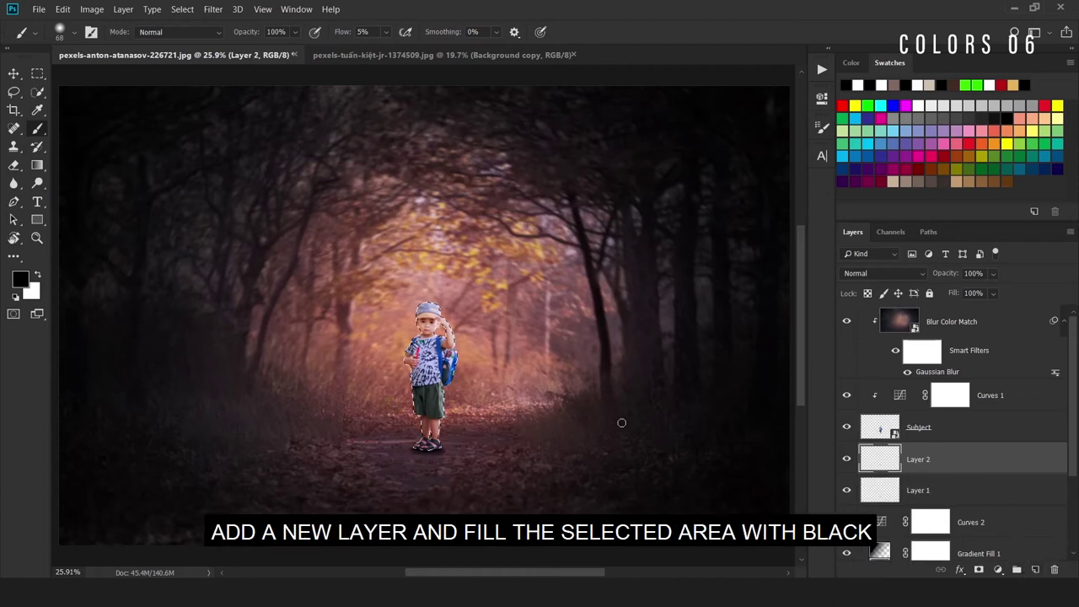
key(alt+BackSpace)
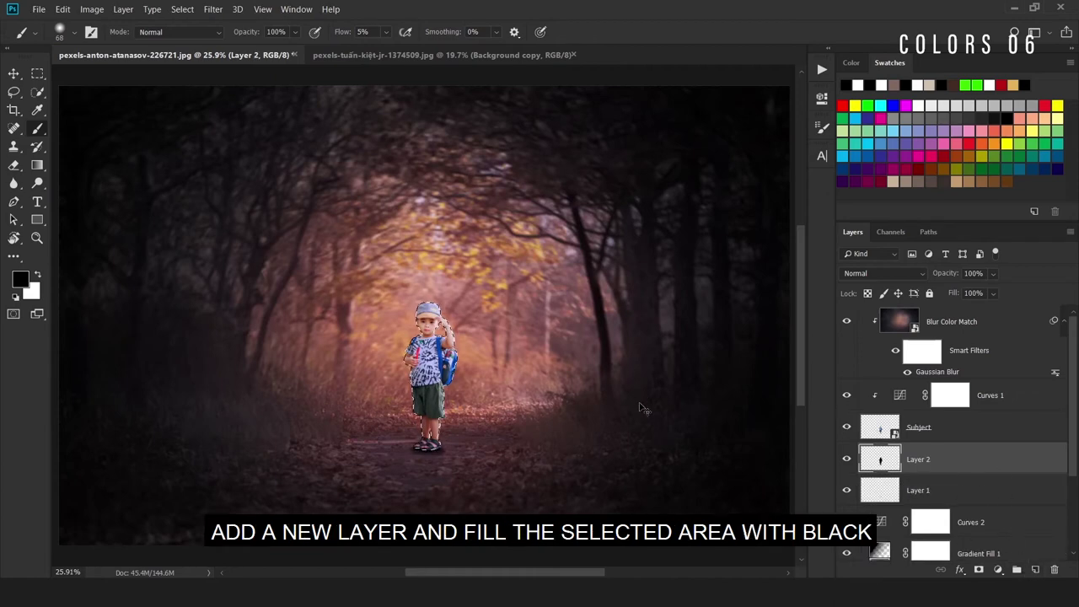
key(ctrl+d)
Free Transform the black silhouette, flip it vertically and move it below the feet.
key(ctrl+t)
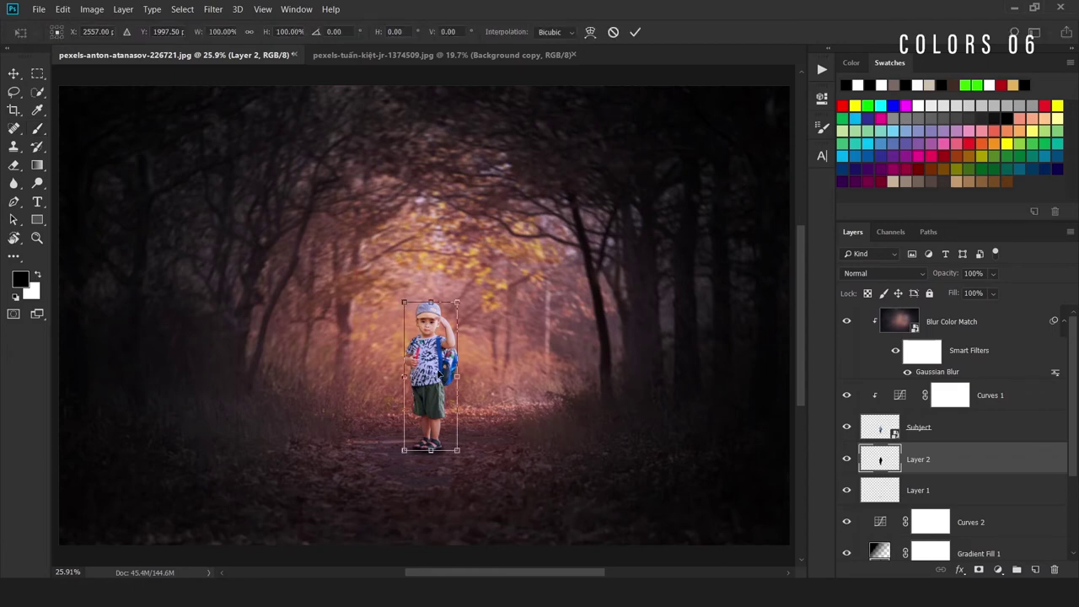
right_click(435, 372)
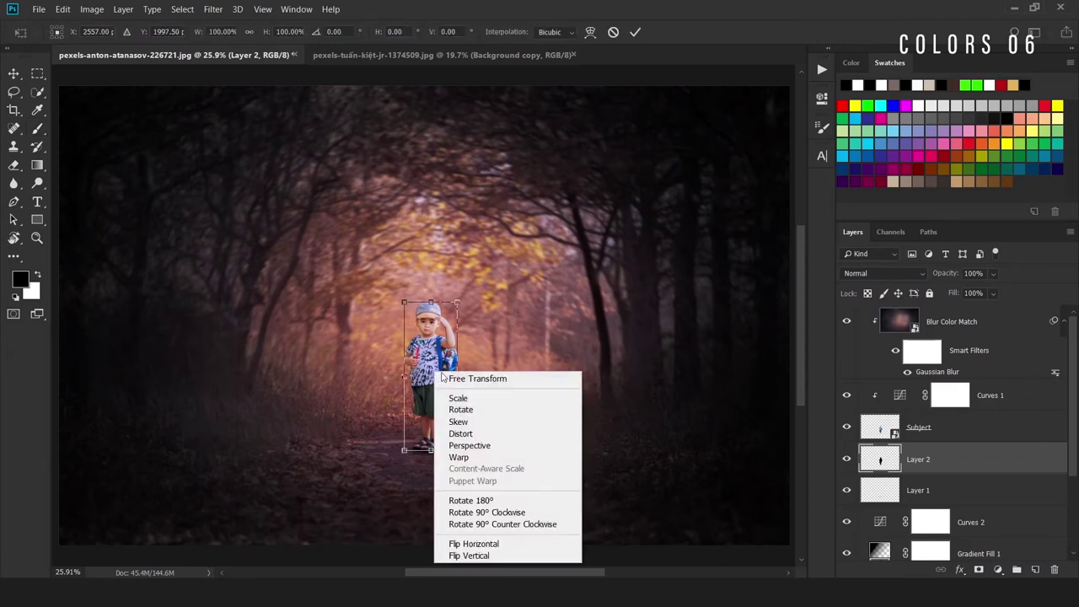
click(486, 556)
mouse_move(430, 386)
mouse_down()
mouse_move(431, 535)
mouse_move(434, 371)
mouse_up()
Rotate the flipped shadow to about -155° so it slants from the feet, and commit.
scroll(433, 514, up, 1)
scroll(426, 304, up, 2)
scroll(854, 333, down, 2)
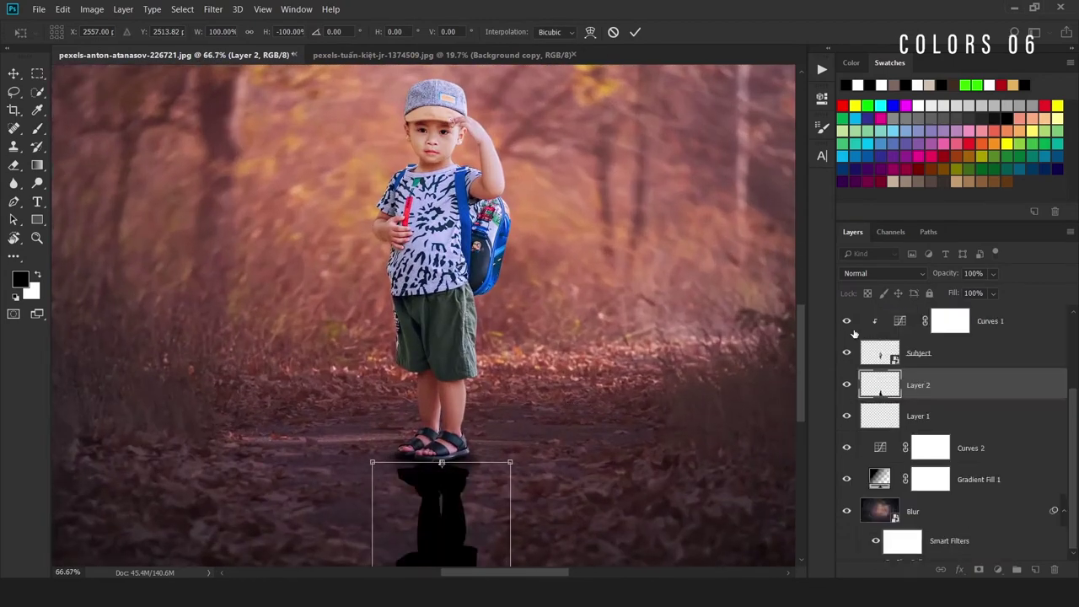
scroll(854, 333, down, 1)
scroll(430, 510, up, 1)
scroll(430, 510, up, 1)
key(ctrl+minus)
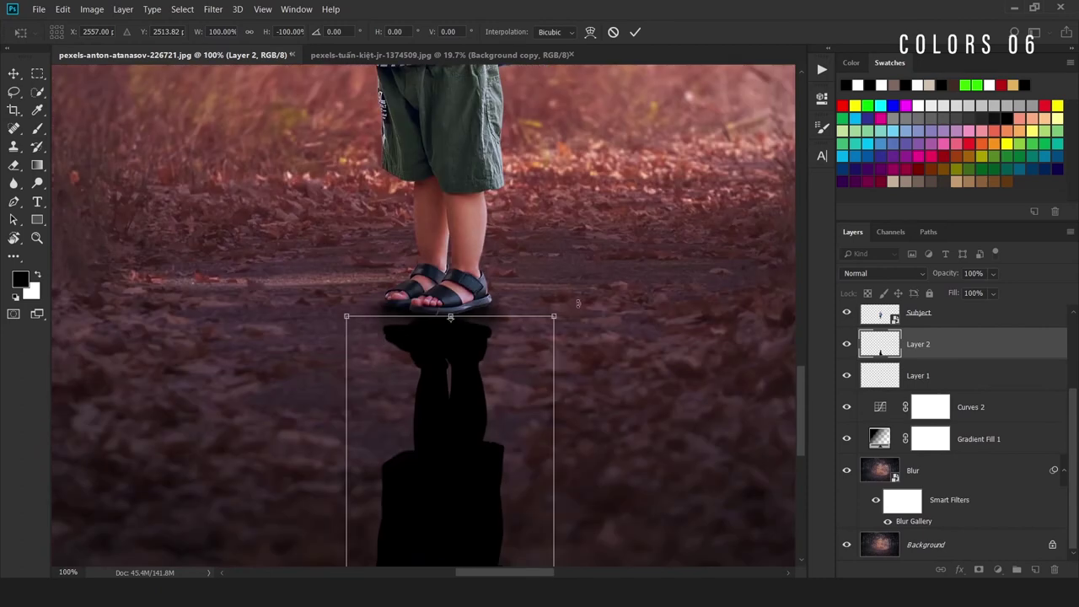
drag(578, 303, 583, 339)
key(ctrl+0)
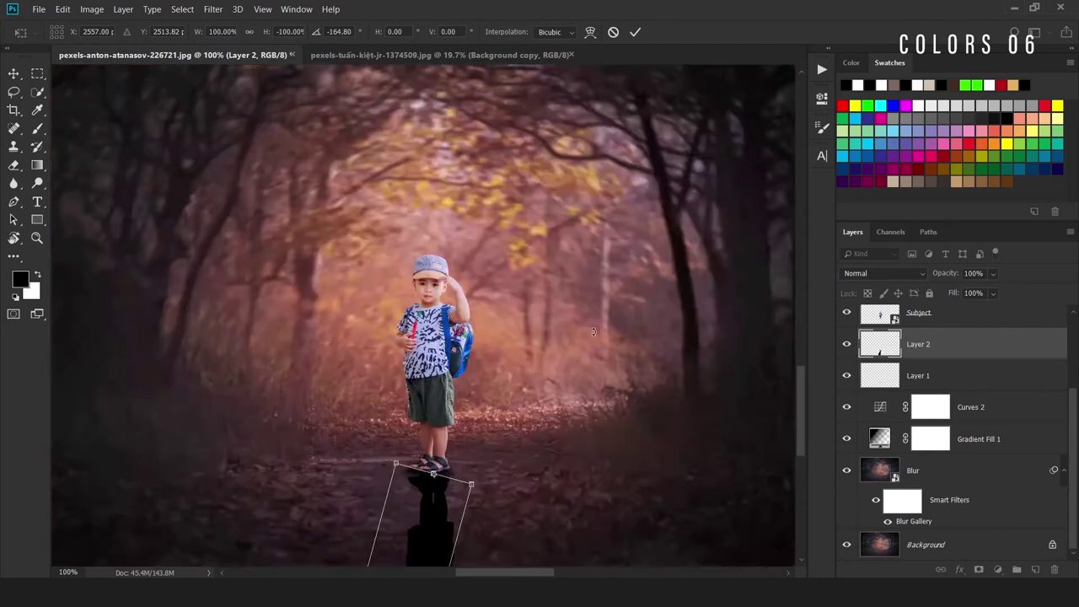
drag(460, 418, 471, 435)
key(b)
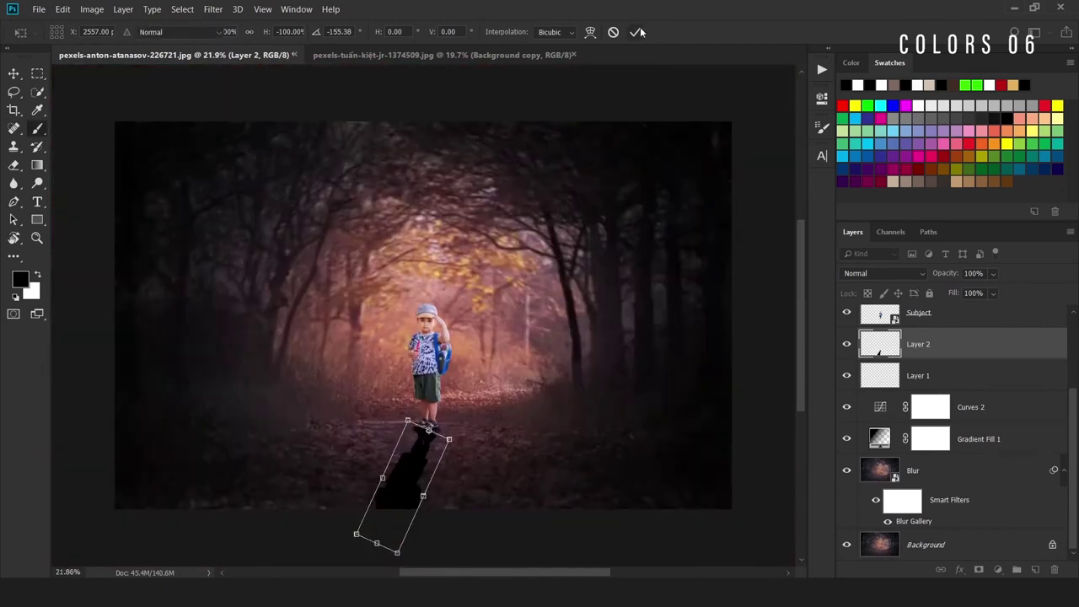
click(636, 31)
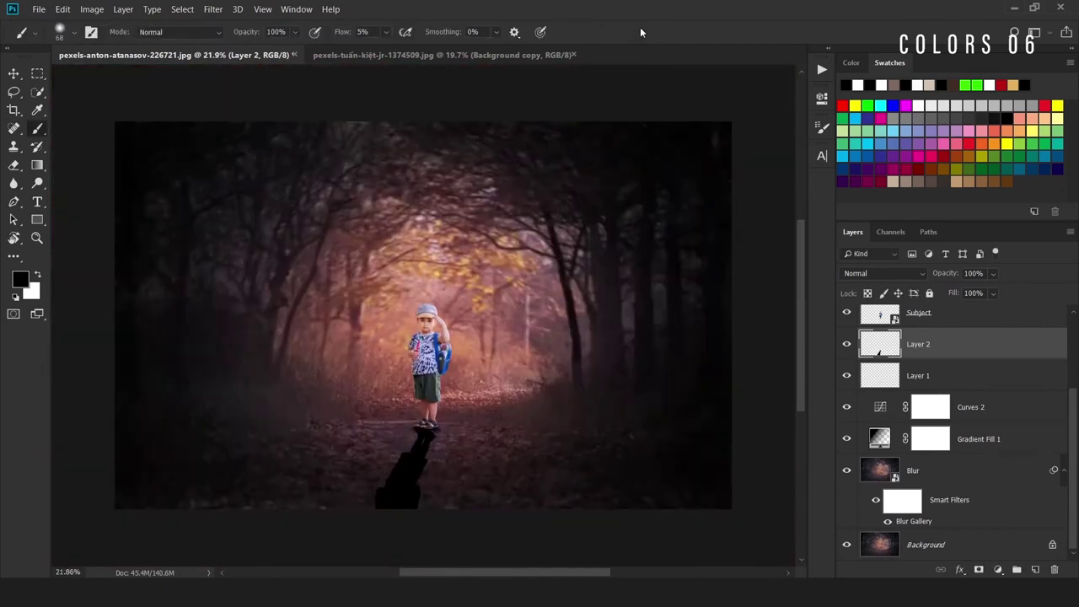
Convert the shadow layer to a smart object and apply a Gaussian Blur of about 37 px.
right_click(953, 364)
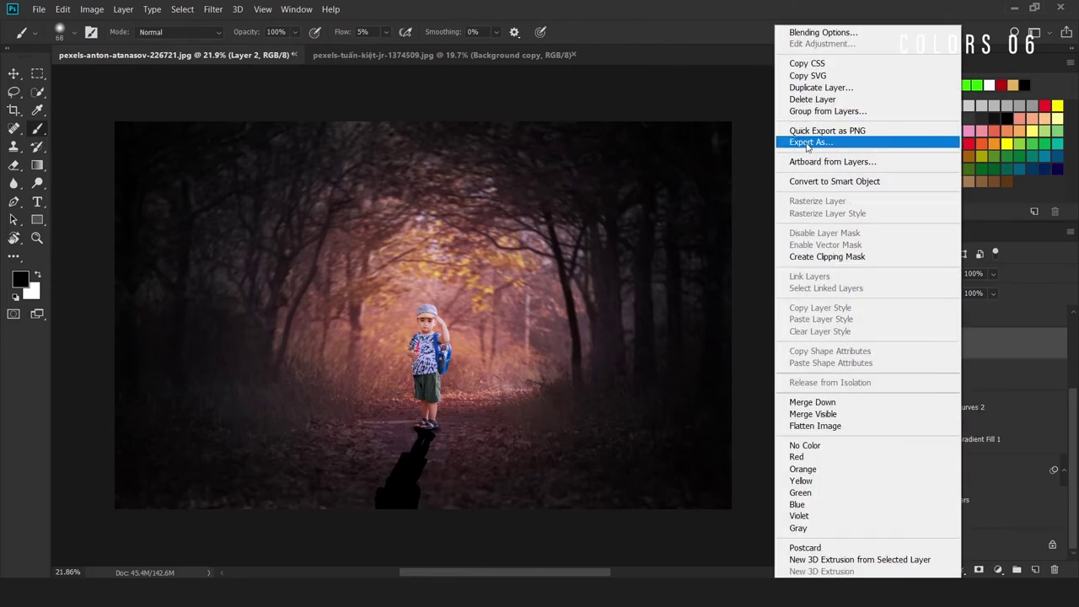
click(836, 181)
click(213, 9)
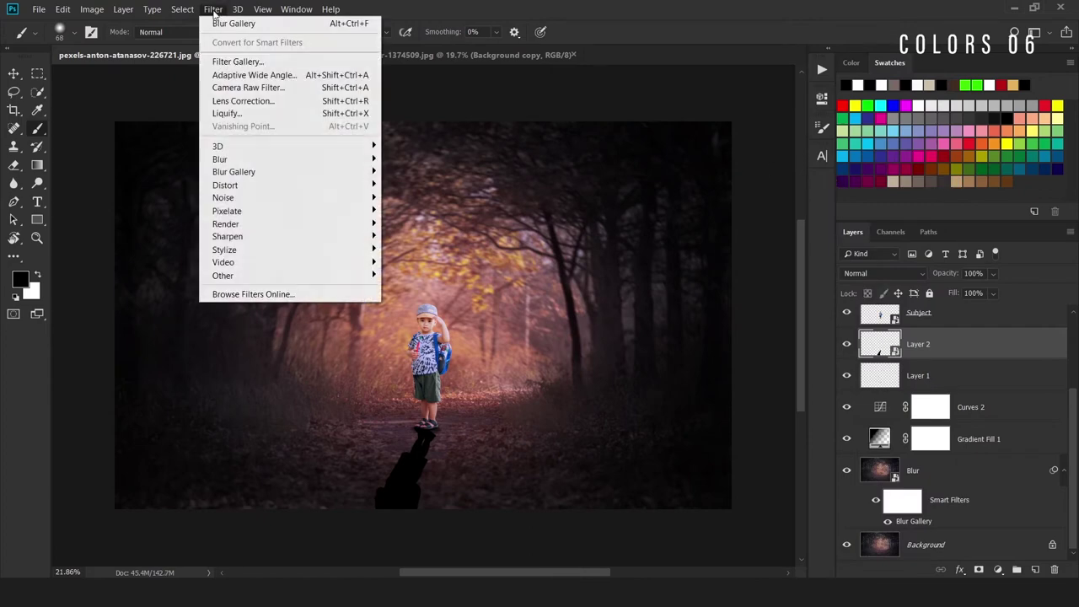
mouse_move(287, 160)
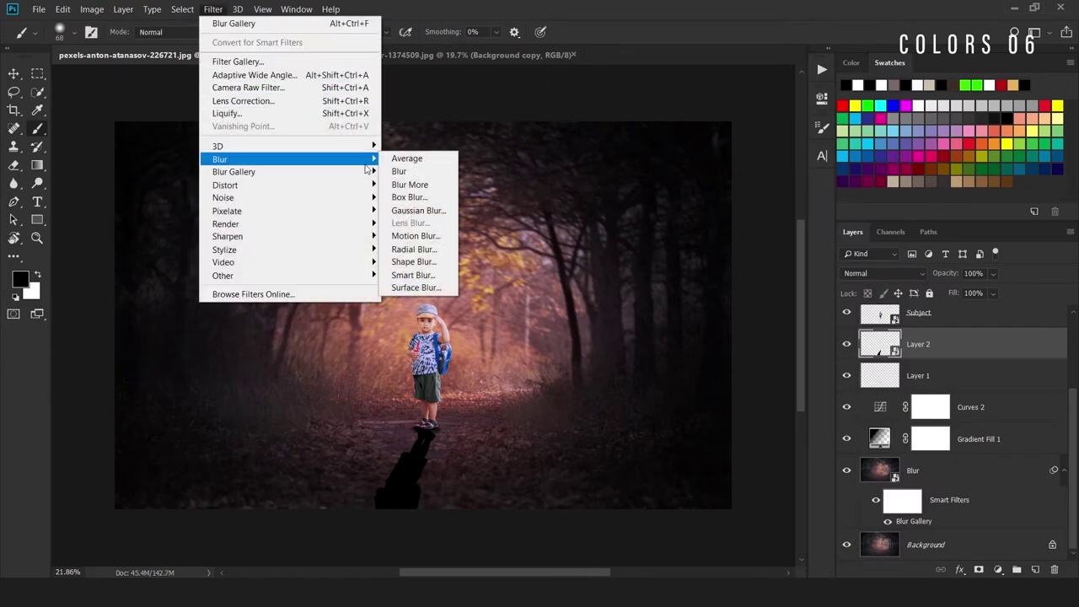
click(418, 210)
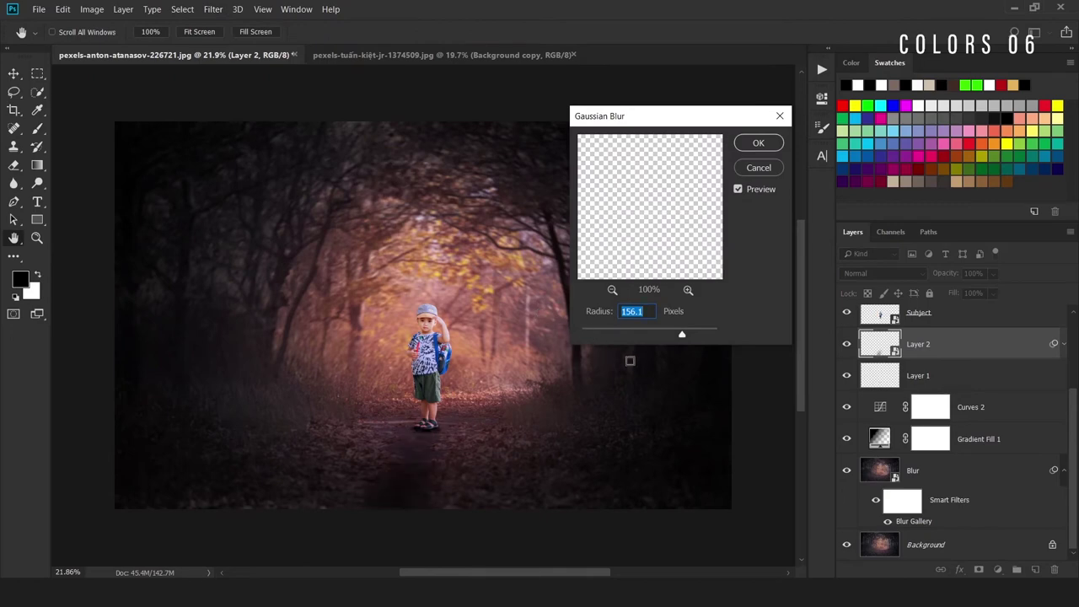
mouse_move(649, 334)
mouse_down()
mouse_move(635, 336)
mouse_move(650, 337)
mouse_up()
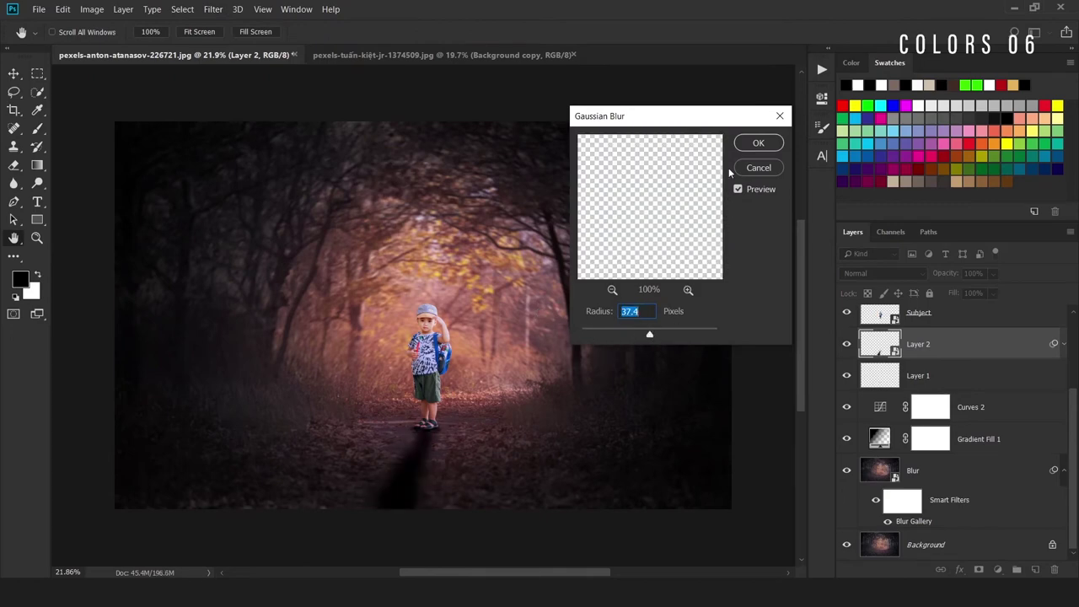
click(758, 144)
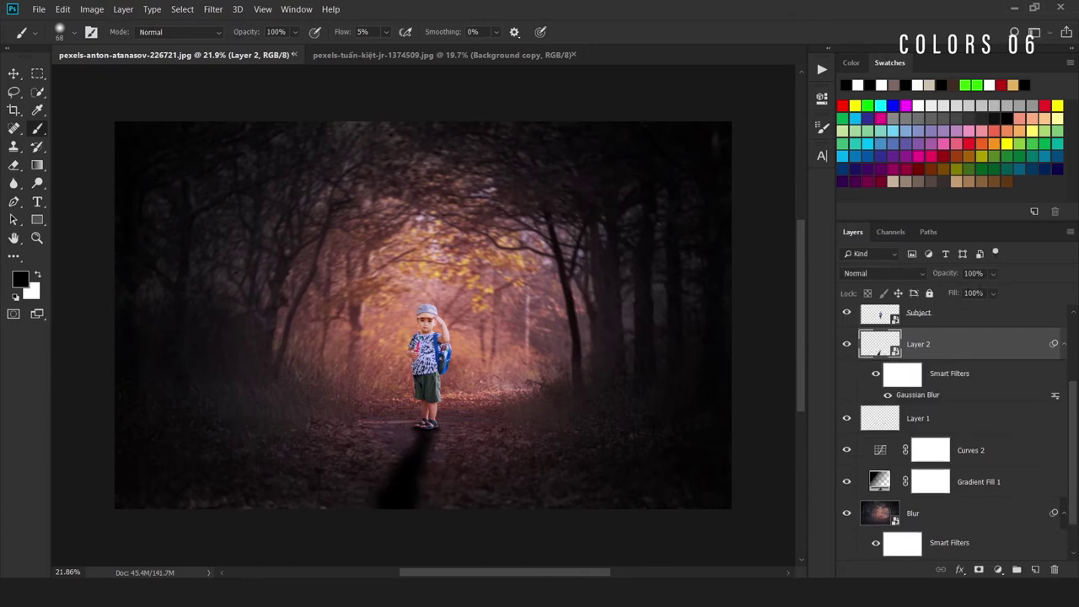
Mask-fade the shadow's far end with a large soft black brush, then group it with Layer 1.
click(978, 569)
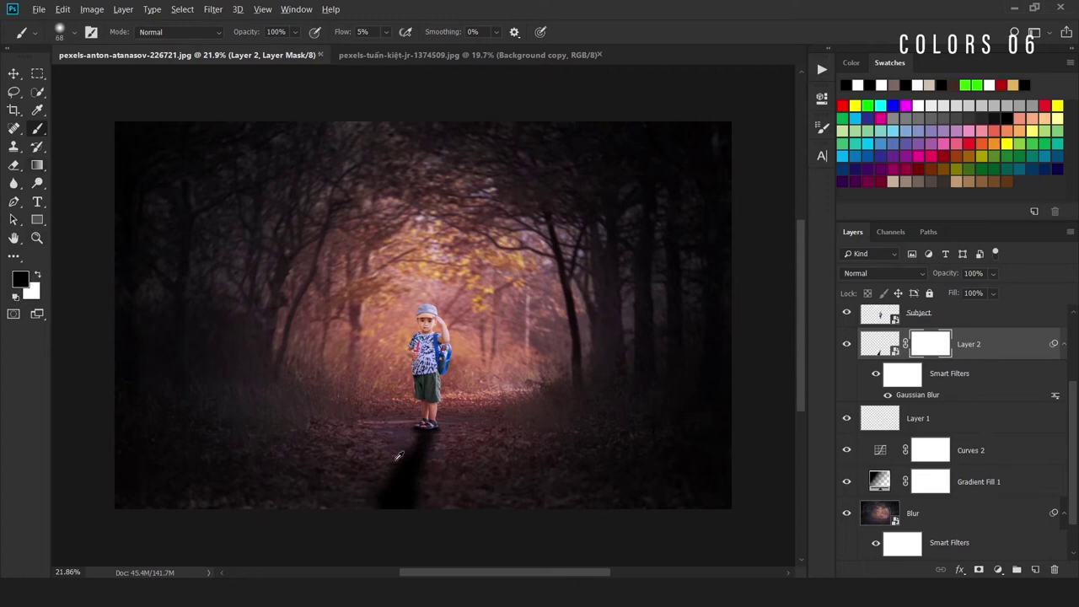
mouse_move(399, 455)
mouse_down()
mouse_move(446, 482)
mouse_move(436, 321)
mouse_up()
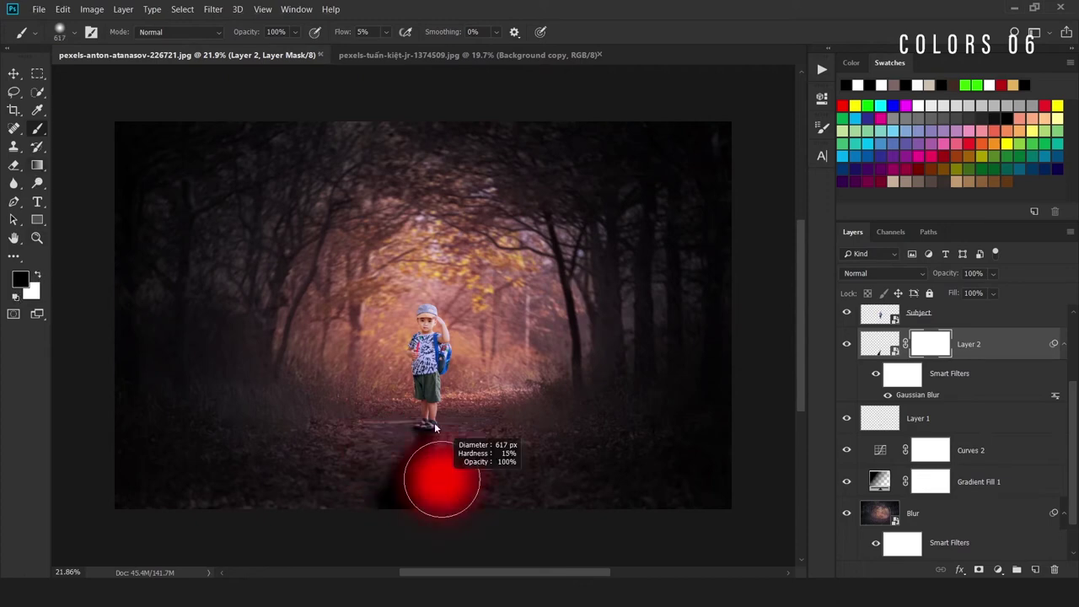
right_click(436, 320)
key(Escape)
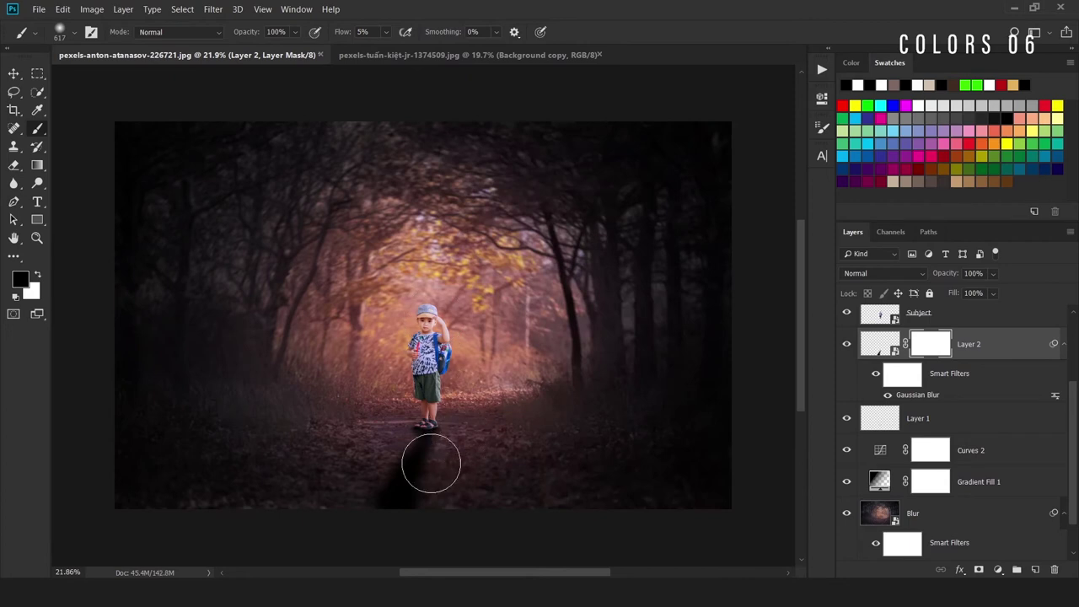
scroll(421, 461, down, 1)
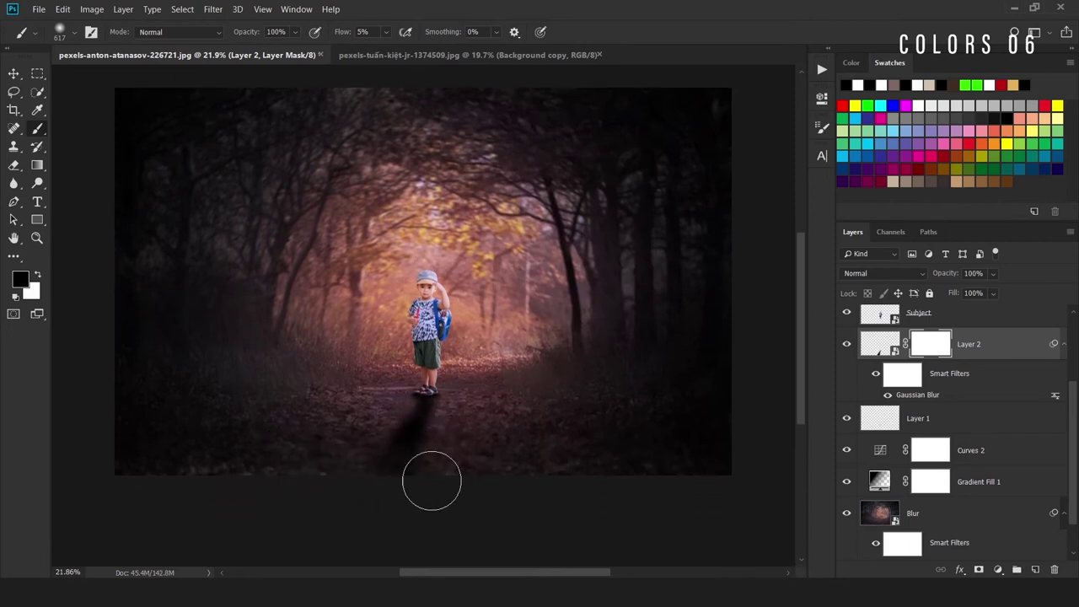
mouse_move(366, 487)
mouse_down()
mouse_move(318, 433)
mouse_move(494, 438)
mouse_up()
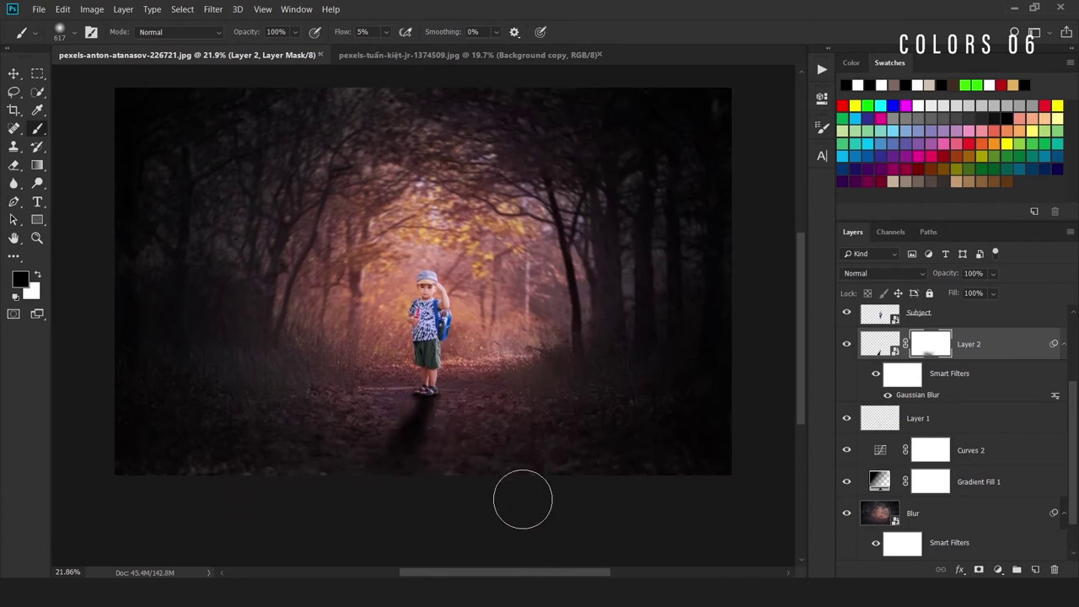
click(983, 419)
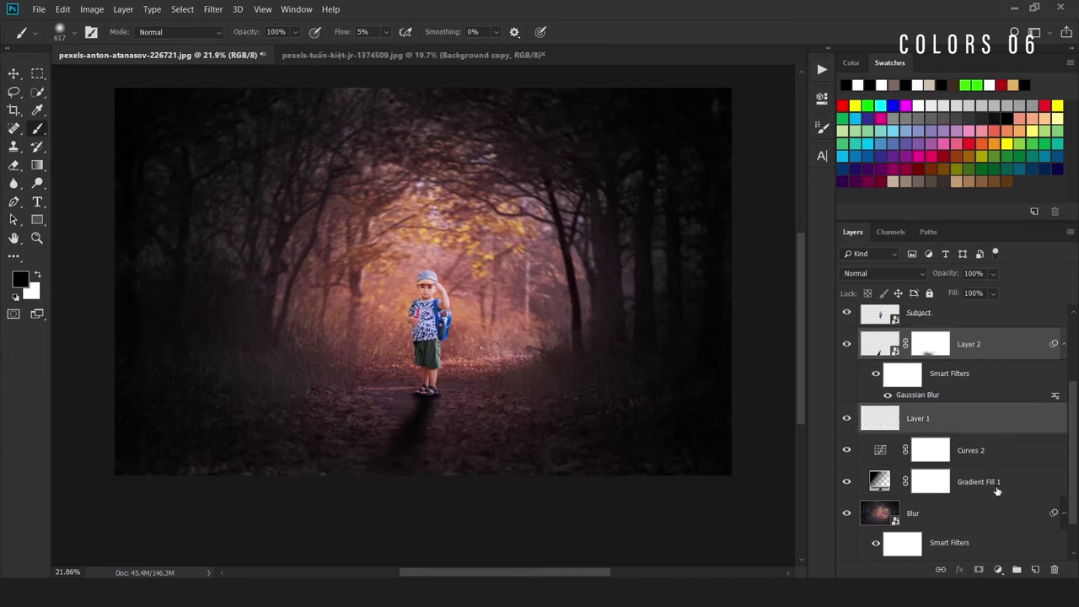
click(1017, 573)
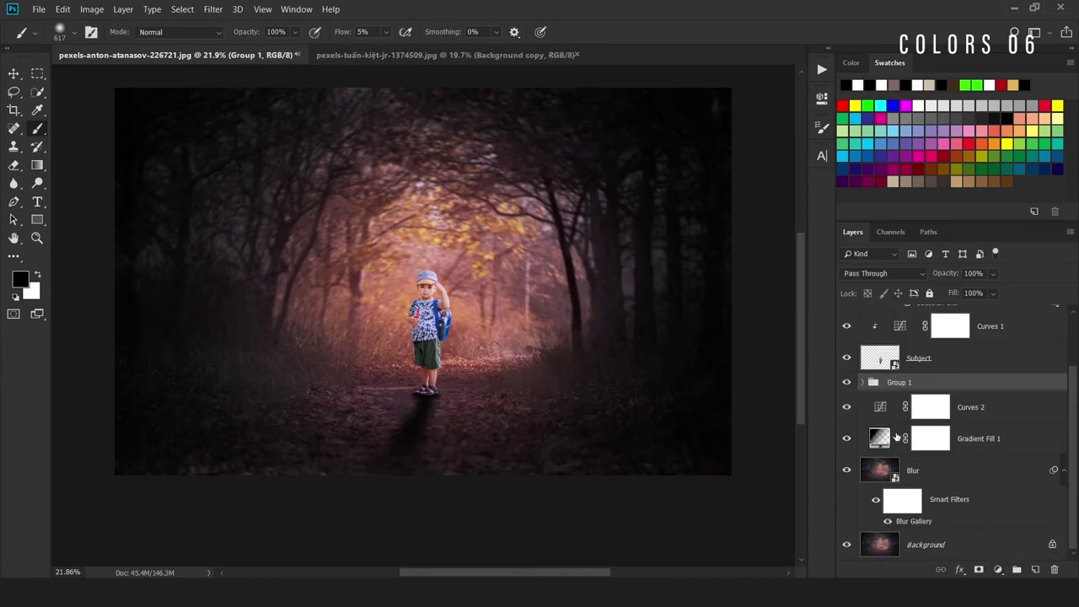
Add a Curves adjustment layer above Blur Color Match, clipped to it.
scroll(879, 393, up, 2)
scroll(943, 404, down, 2)
scroll(953, 346, up, 2)
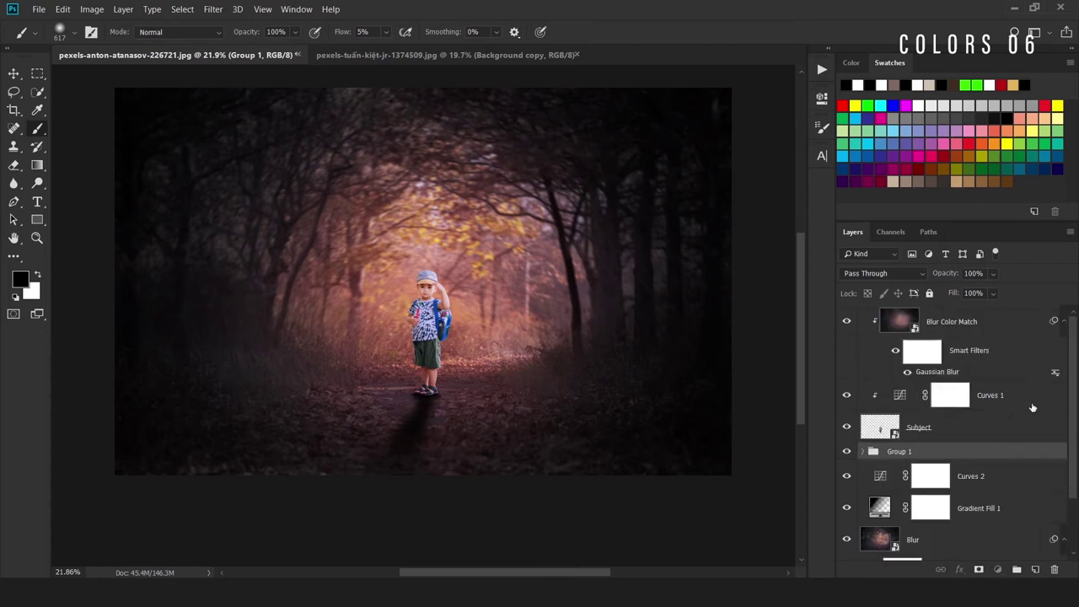
click(1032, 408)
click(1029, 334)
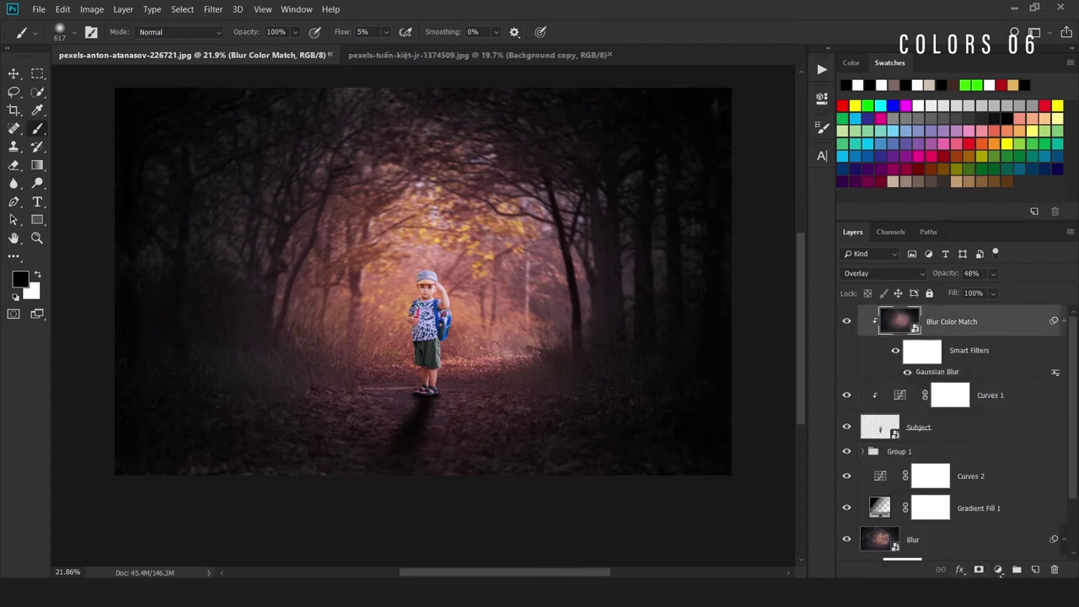
click(998, 570)
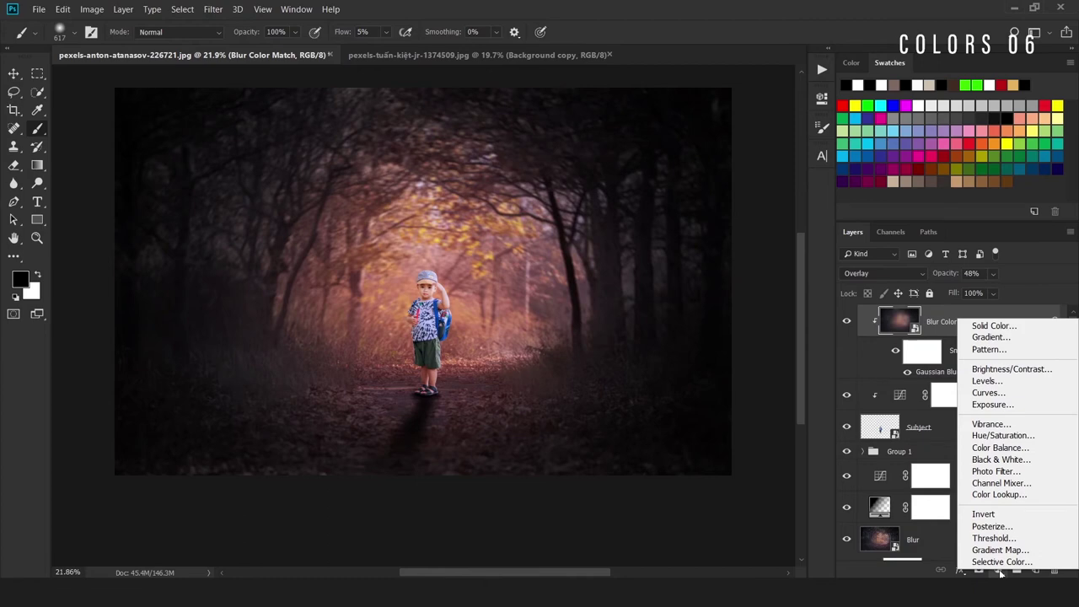
click(989, 392)
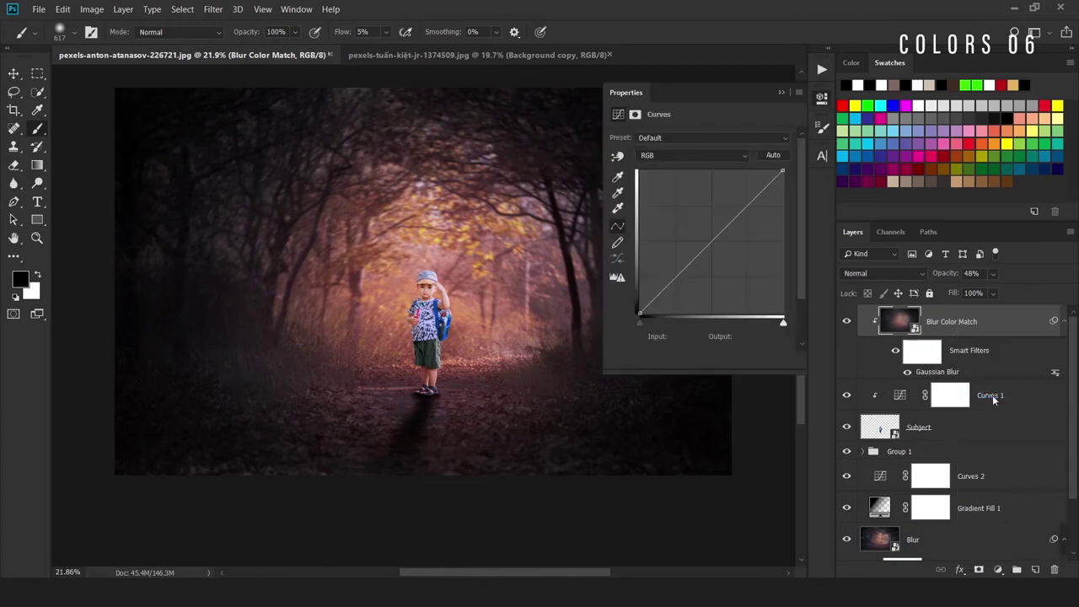
click(701, 360)
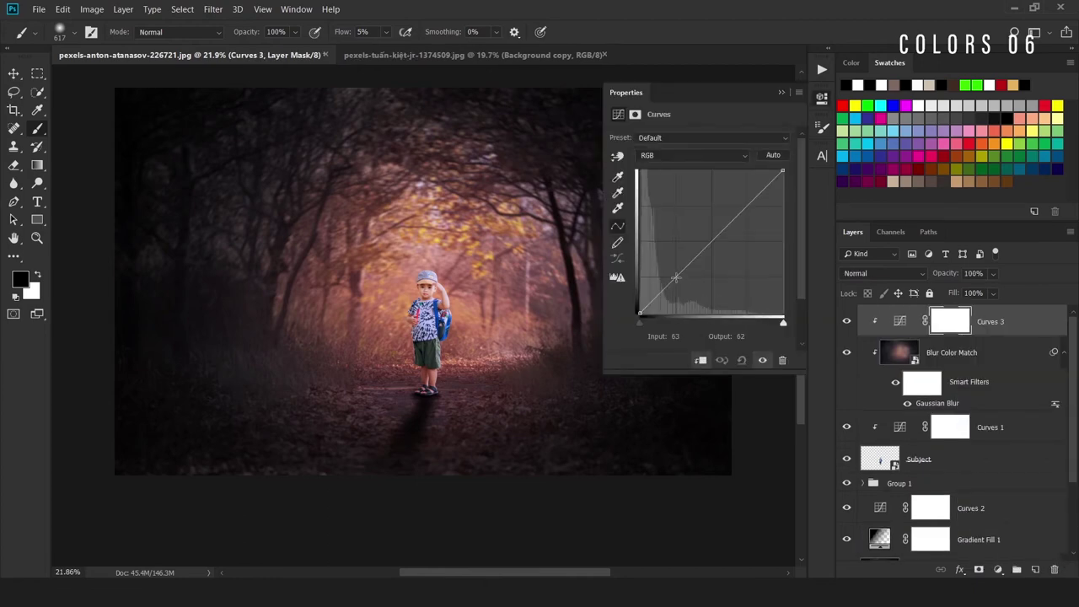
Pull the curve's upper and lower points down to darken the midtones and shadows.
click(675, 277)
drag(736, 221, 743, 224)
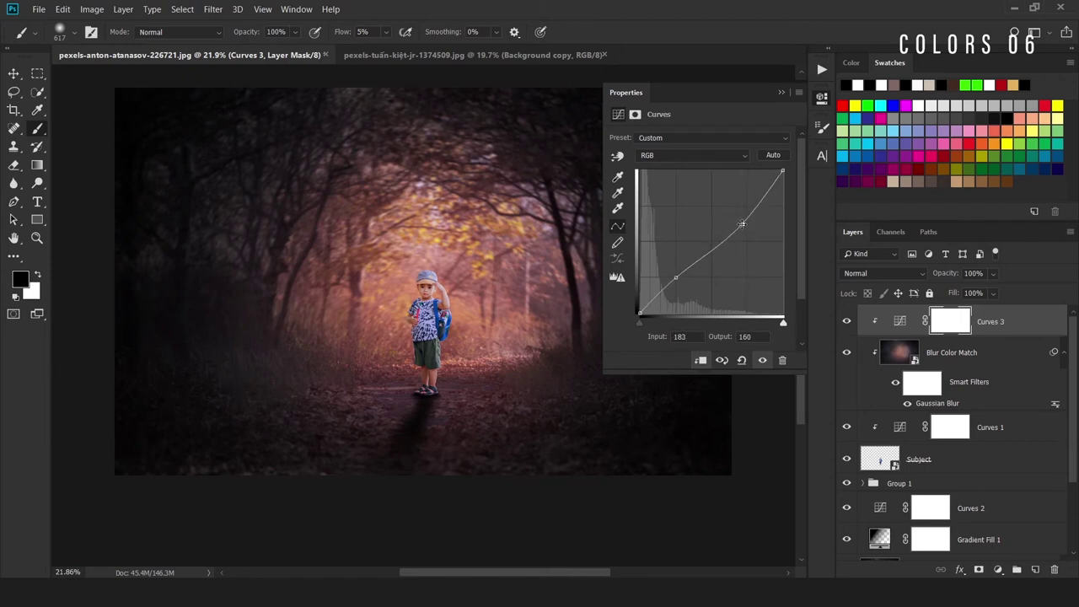
drag(674, 275, 671, 286)
click(999, 570)
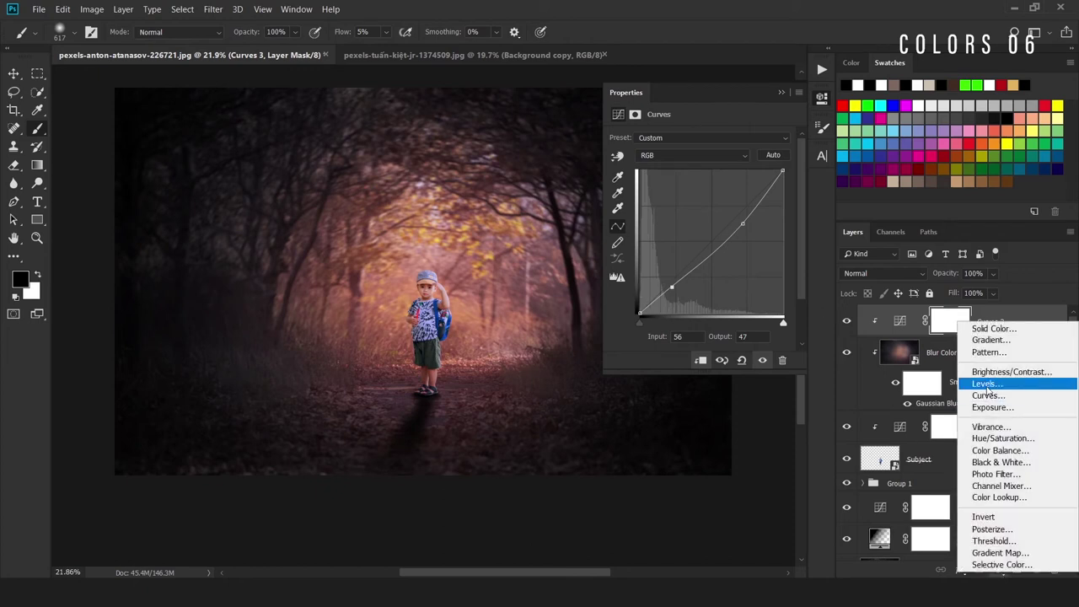
Add a clipped Color Balance adjustment shifting the shadows toward magenta.
click(985, 453)
click(724, 138)
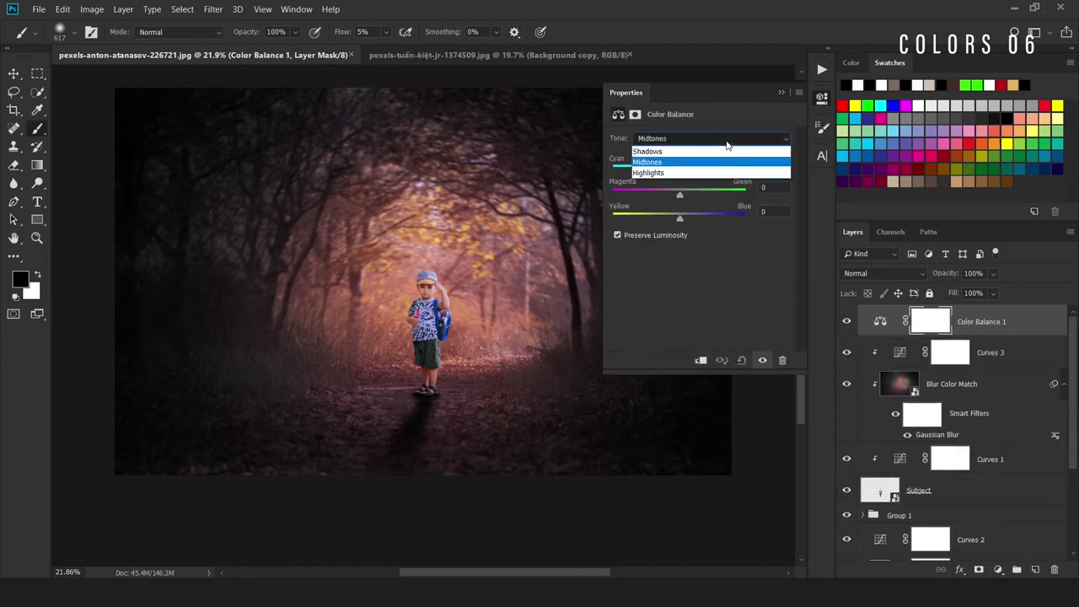
click(725, 156)
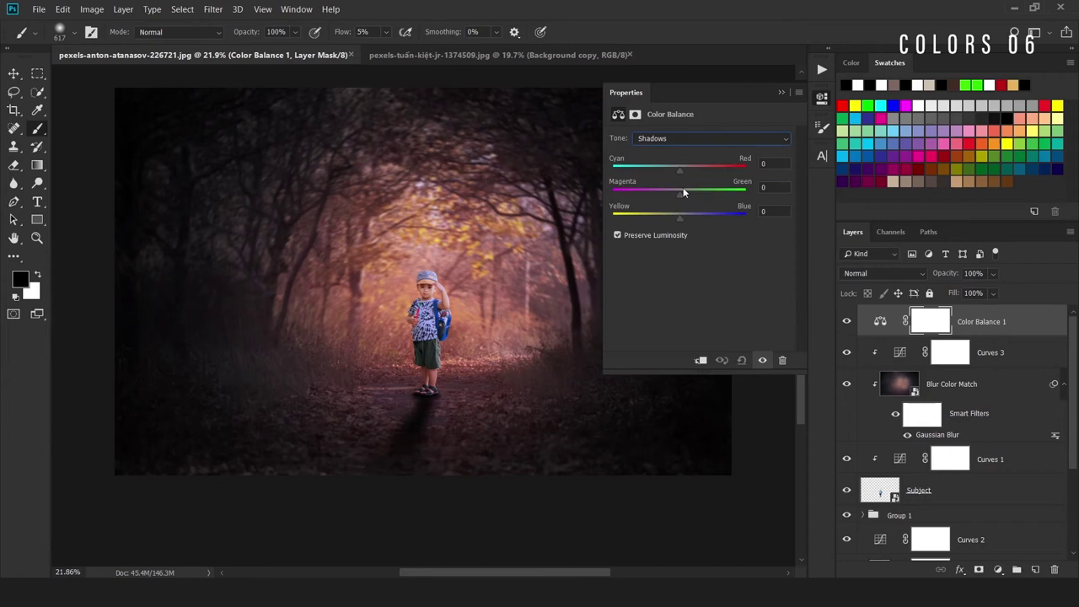
drag(683, 191, 675, 195)
click(700, 360)
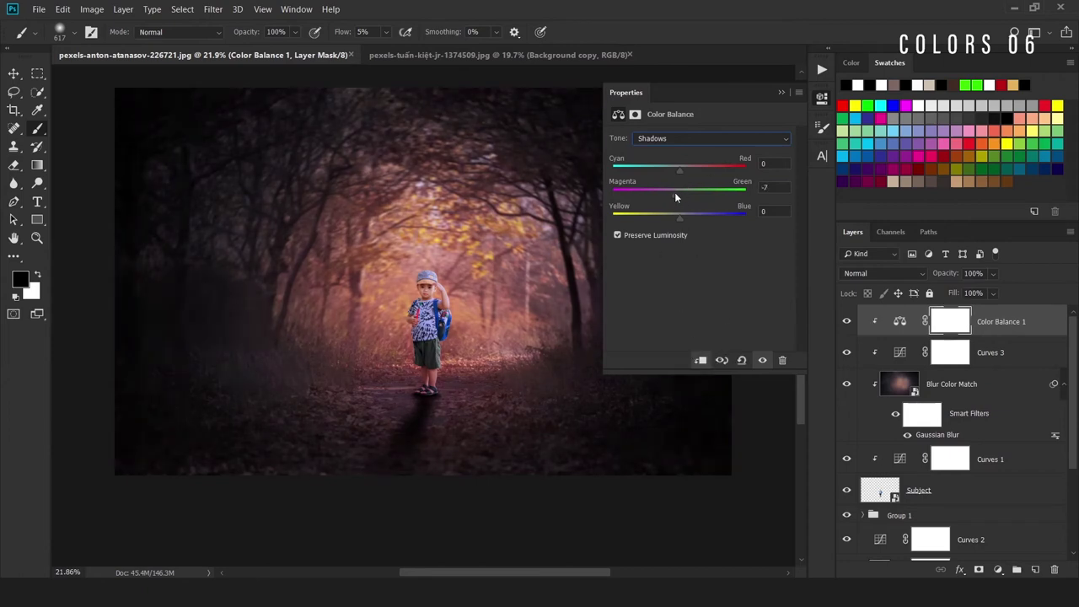
drag(675, 192, 676, 218)
Shift the Color Balance midtones slightly toward red and blue.
click(677, 140)
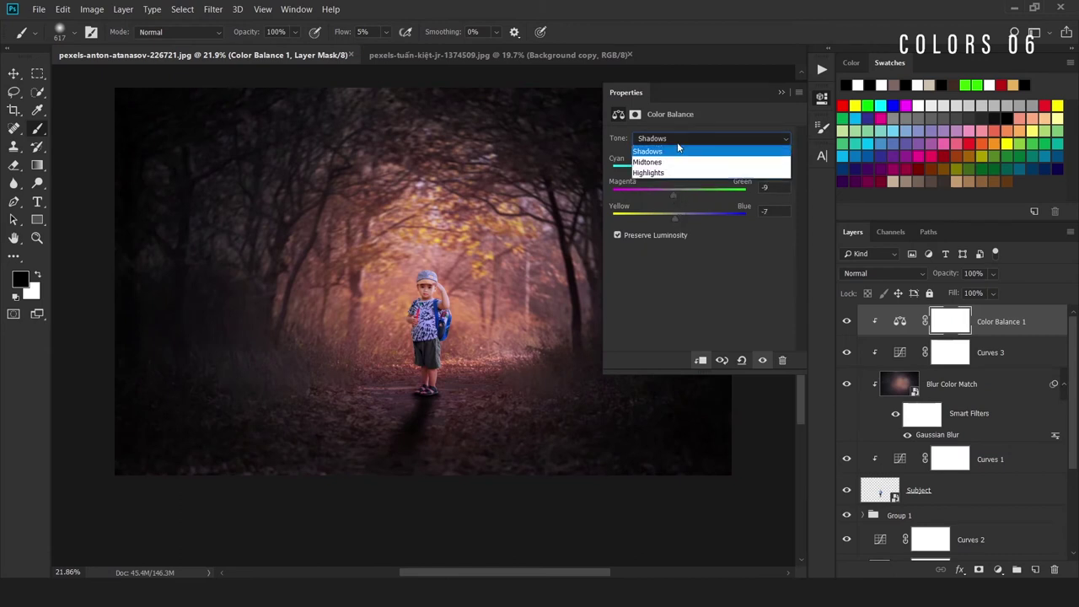
click(677, 152)
drag(681, 172, 685, 172)
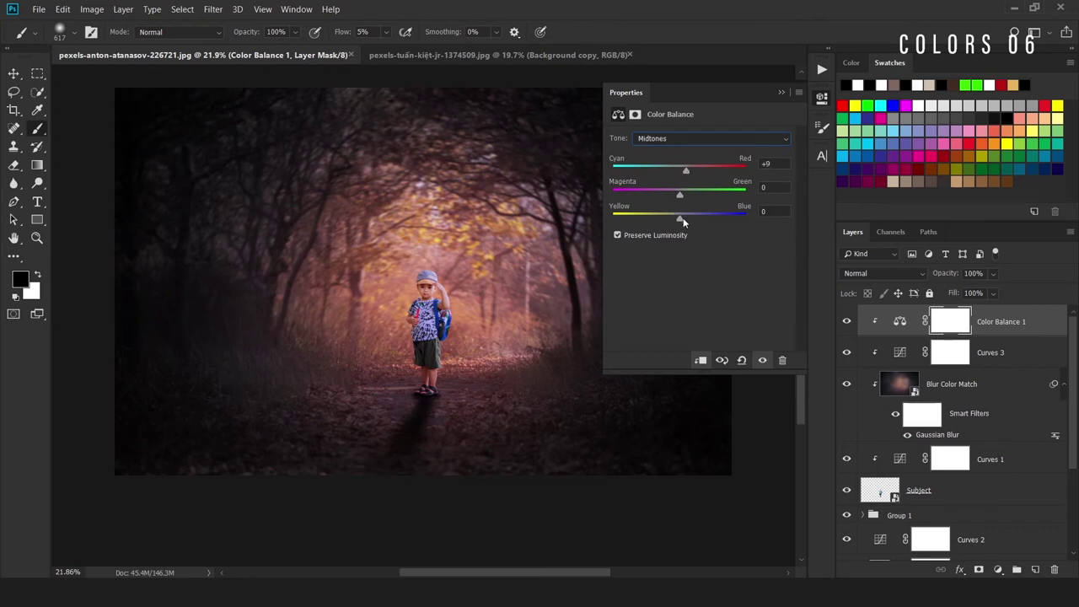
drag(679, 217, 685, 218)
Set the highlights to Cyan–Red +1 and Yellow–Blue +20, then close Properties.
click(694, 140)
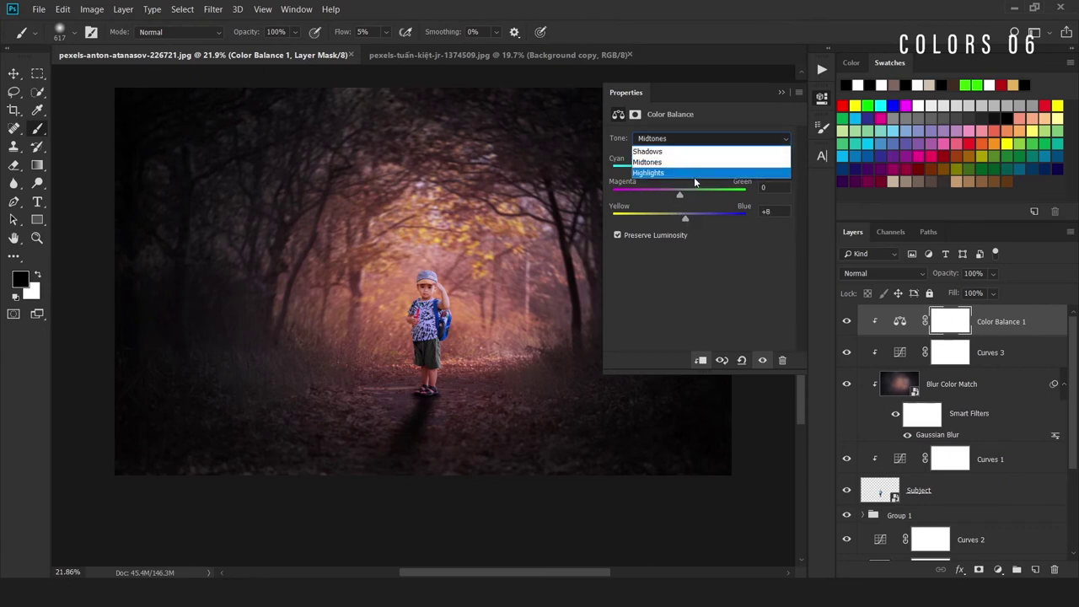
click(694, 172)
drag(678, 171, 680, 172)
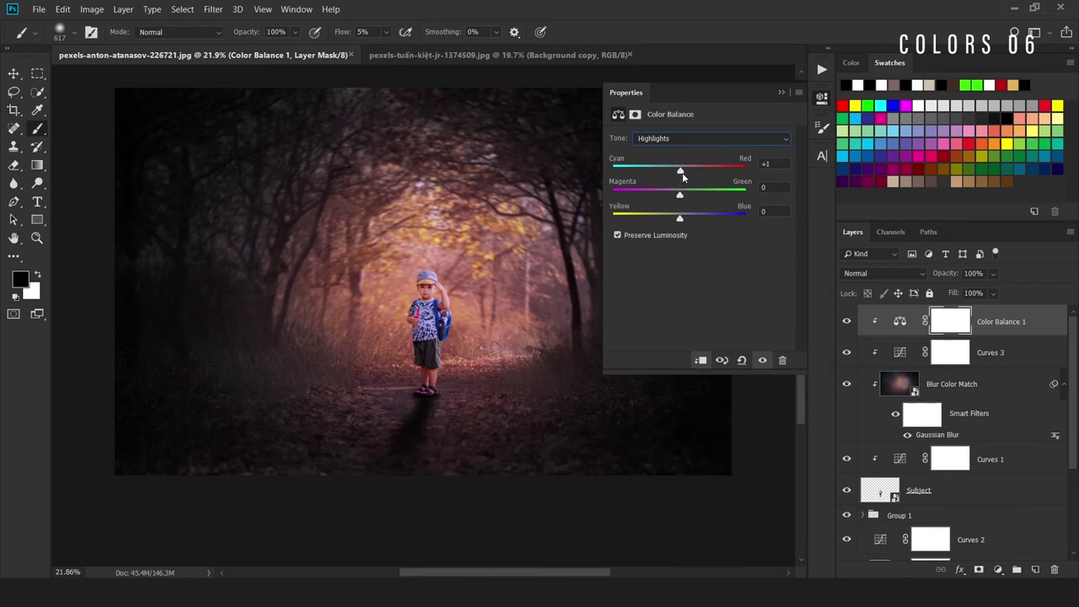
drag(682, 172, 678, 173)
drag(679, 218, 694, 218)
click(780, 93)
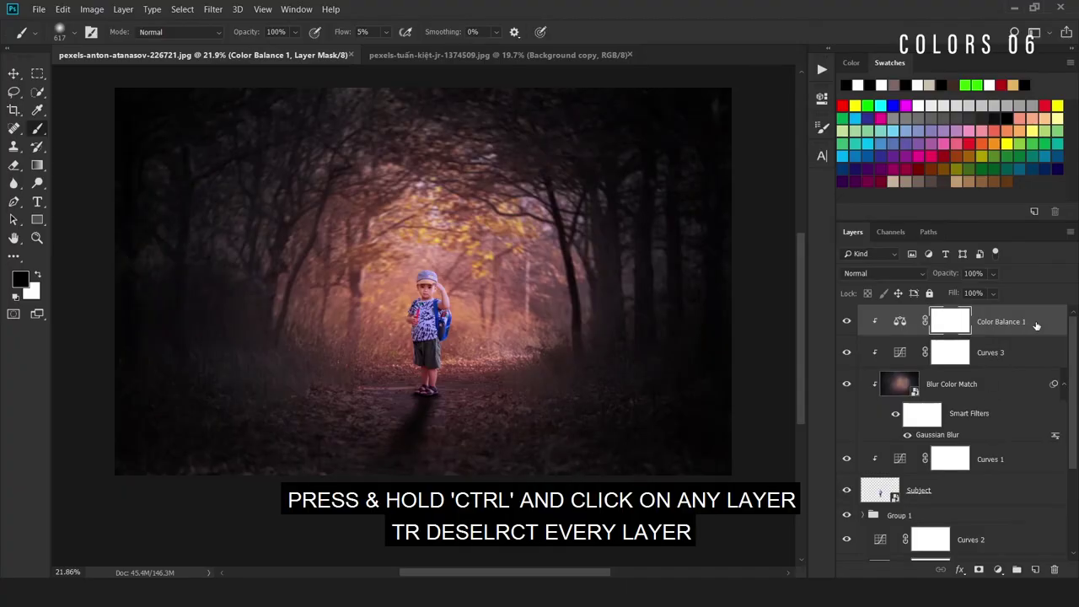
Stamp all visible layers with Ctrl+Alt+Shift+E into a smart object named 'Global COlor Grading'.
ctrl+click(1037, 327)
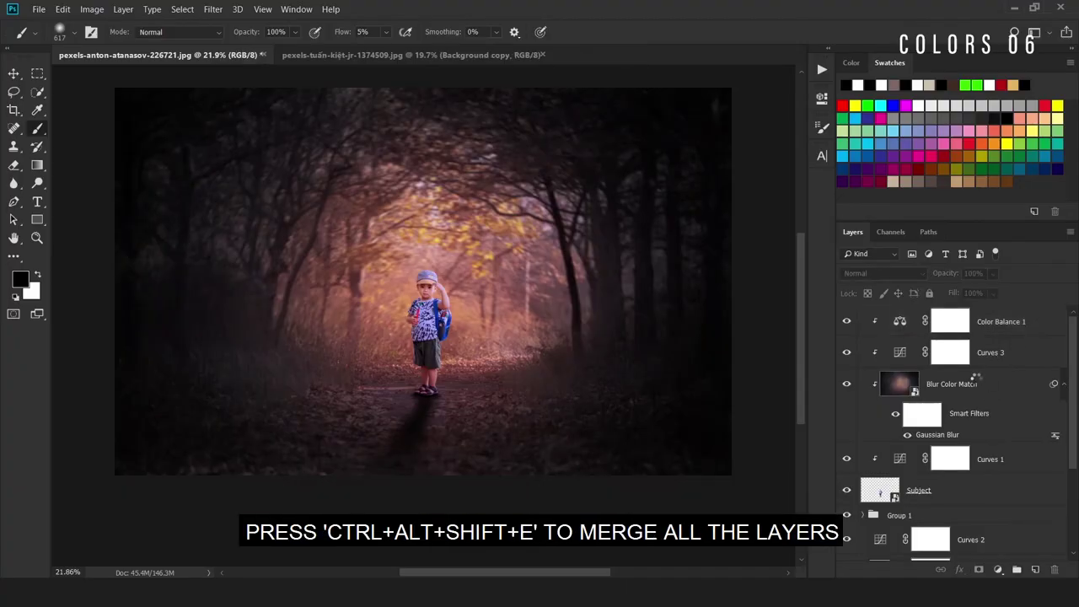
key(ctrl+alt+shift+e)
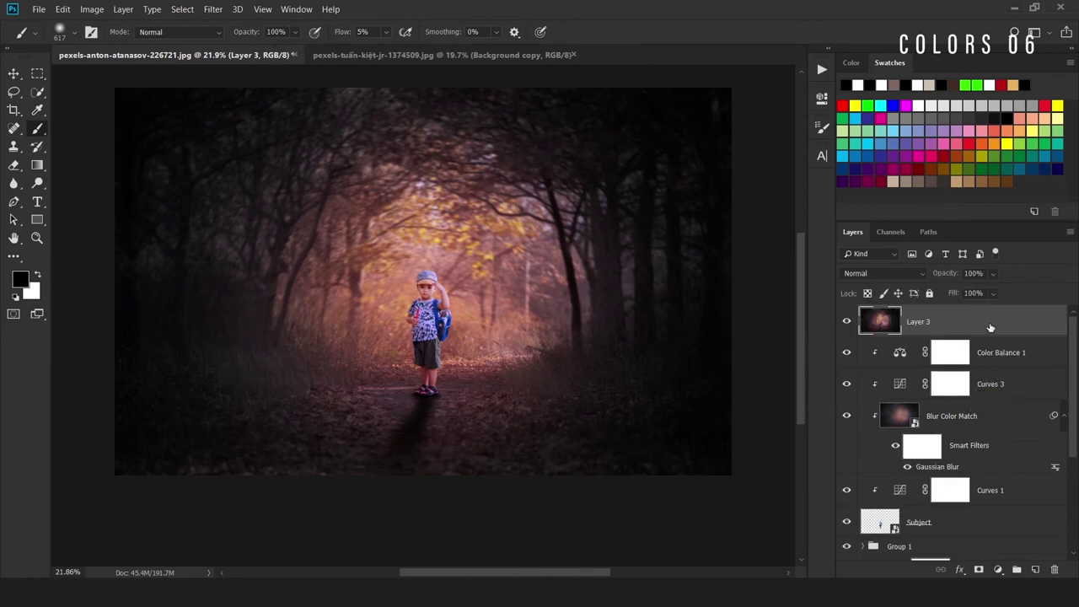
right_click(990, 325)
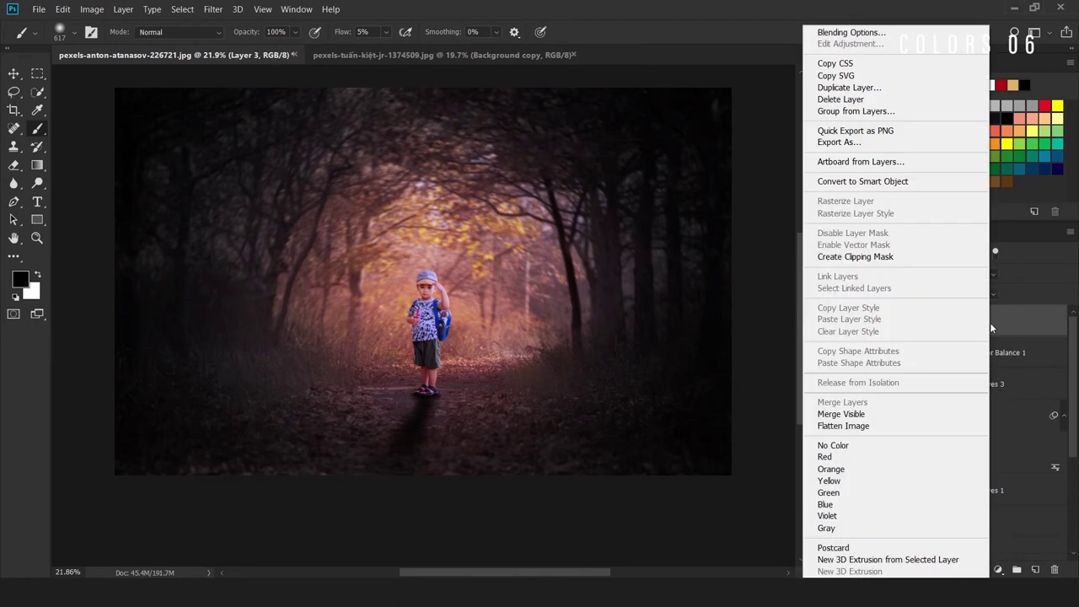
click(855, 181)
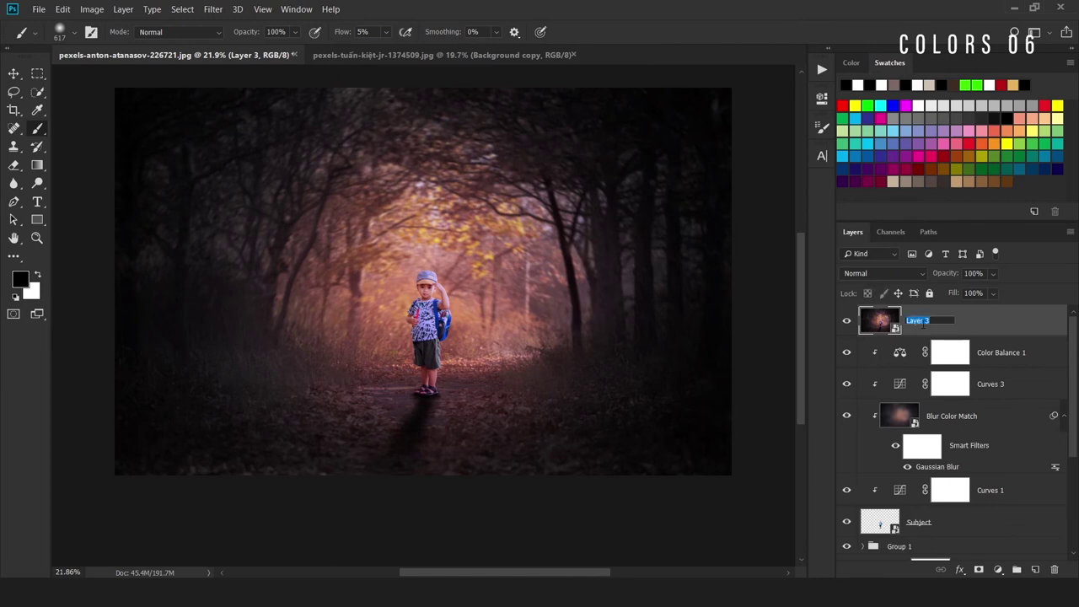
text(Global COlo)
text(r Grading)
key(Return)
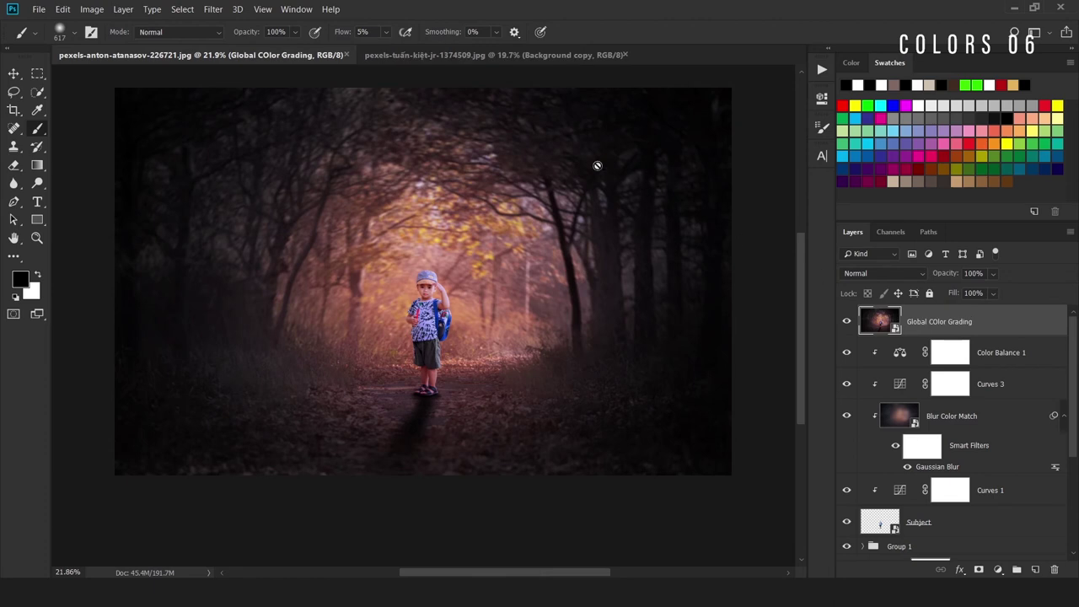
Apply Camera Raw to the merged layer with a slight warm shift (Temperature +4) and Contrast +10.
click(213, 9)
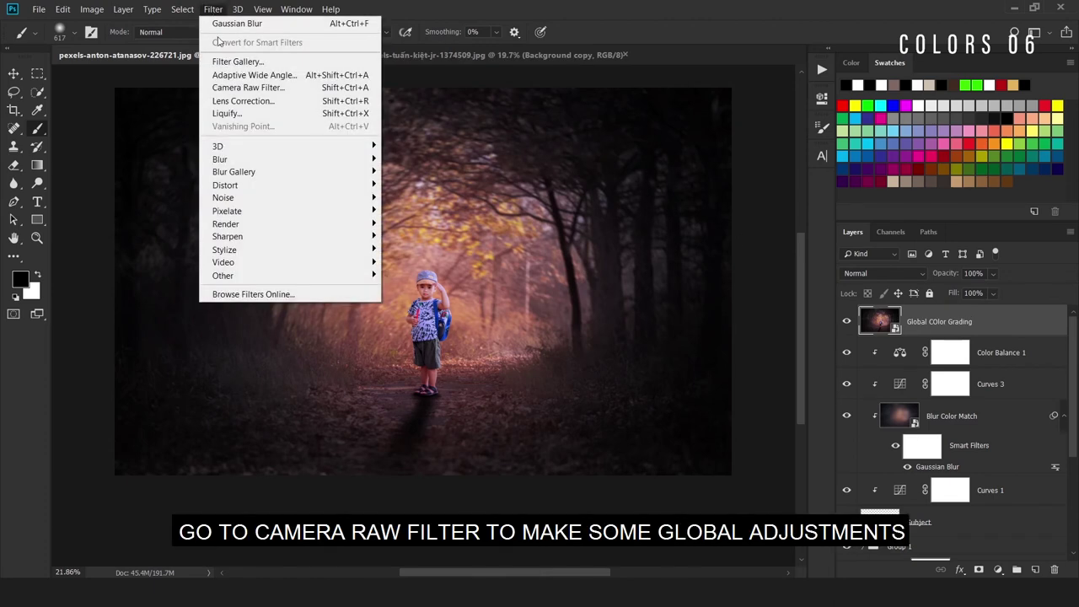
click(248, 88)
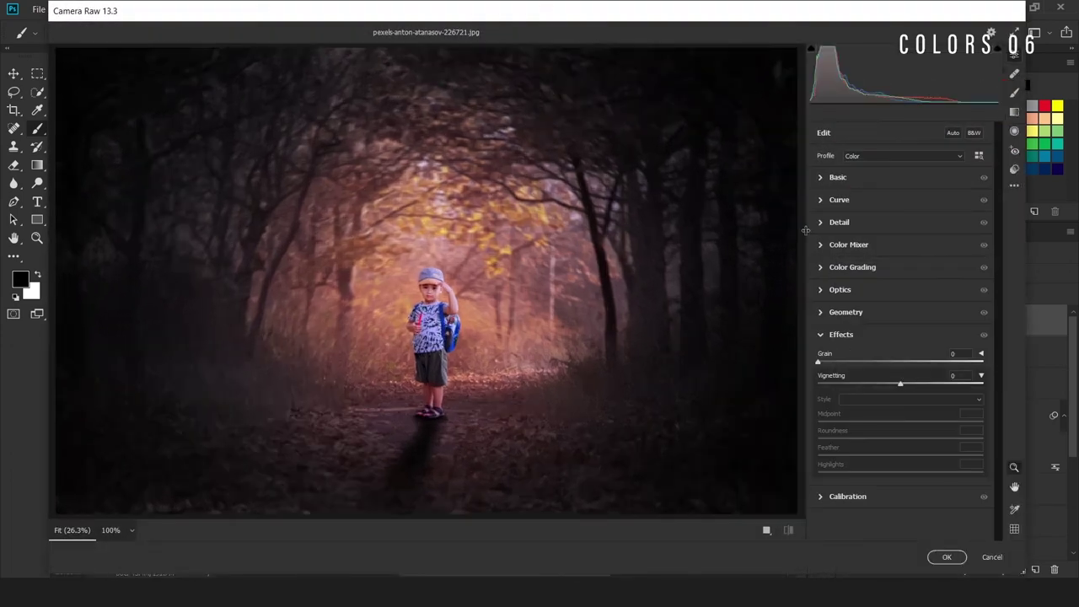
click(836, 179)
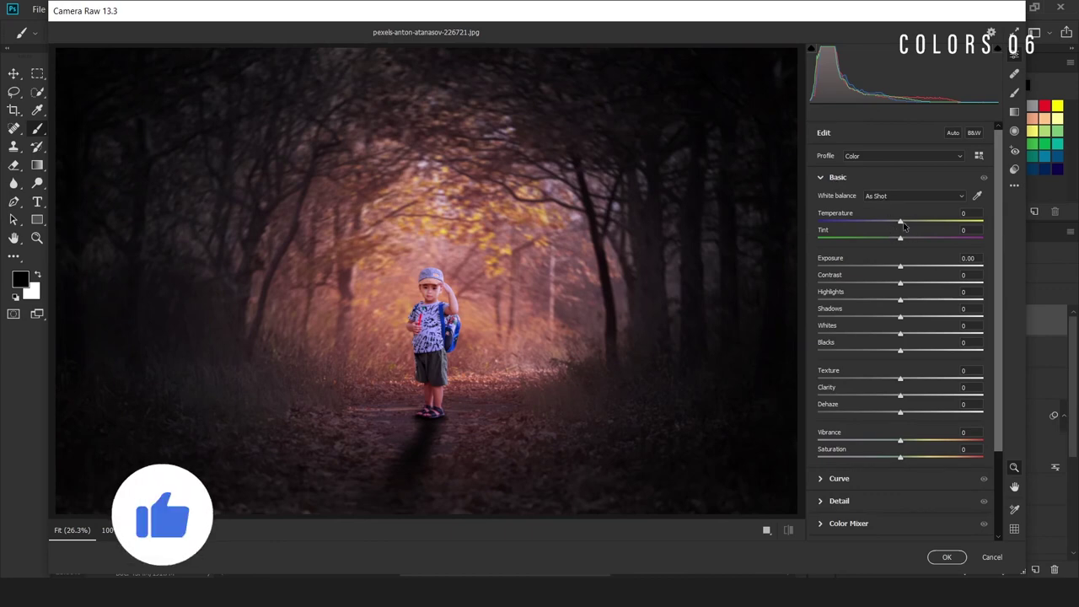
drag(901, 222, 905, 243)
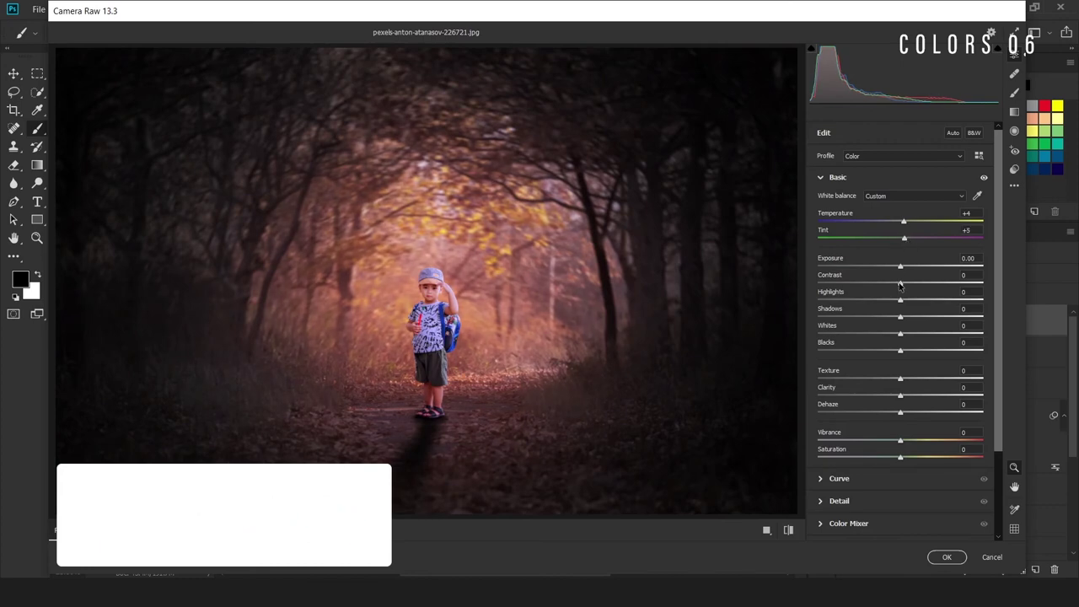
drag(900, 285, 907, 288)
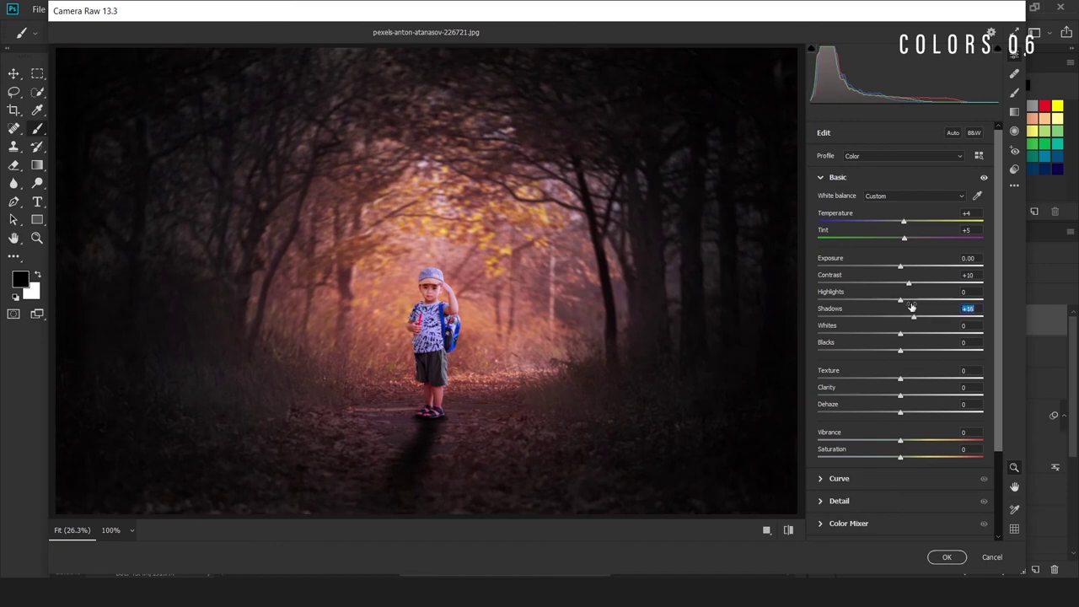
Raise Highlights to +12, Whites to +14, Dehaze to +3 and Vibrance to +16.
mouse_move(900, 301)
mouse_down()
mouse_move(910, 303)
mouse_move(904, 321)
mouse_move(887, 325)
mouse_up()
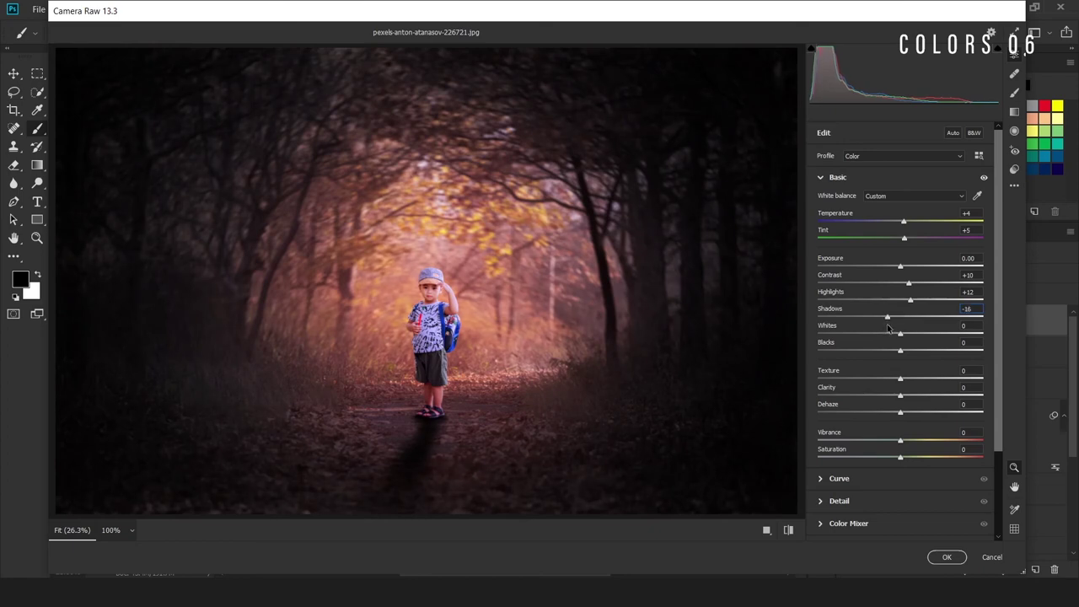
drag(906, 339, 897, 360)
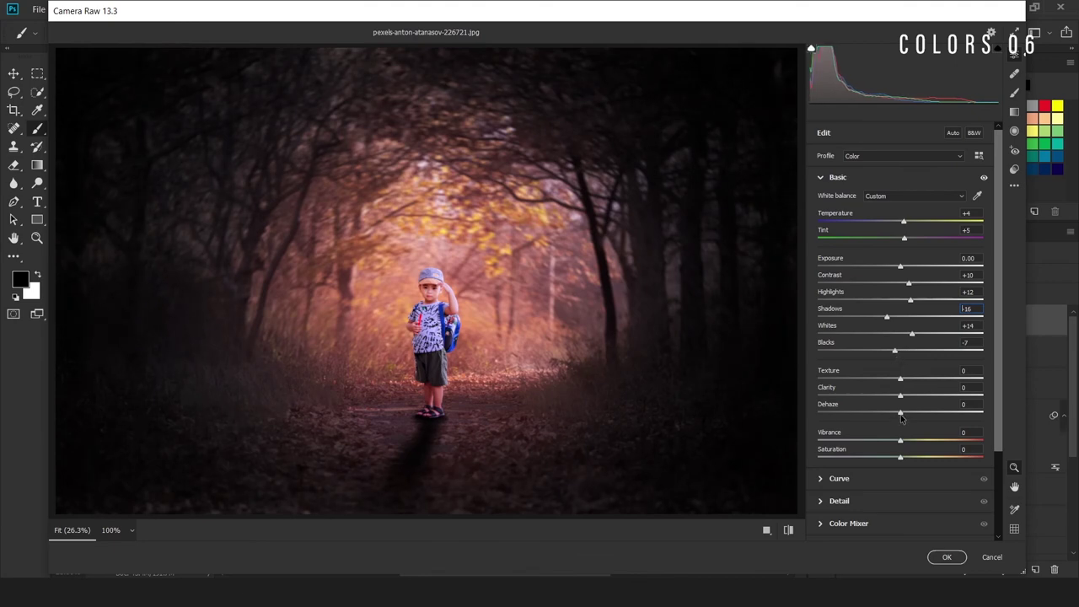
drag(901, 414, 904, 415)
drag(901, 441, 915, 445)
scroll(910, 447, down, 5)
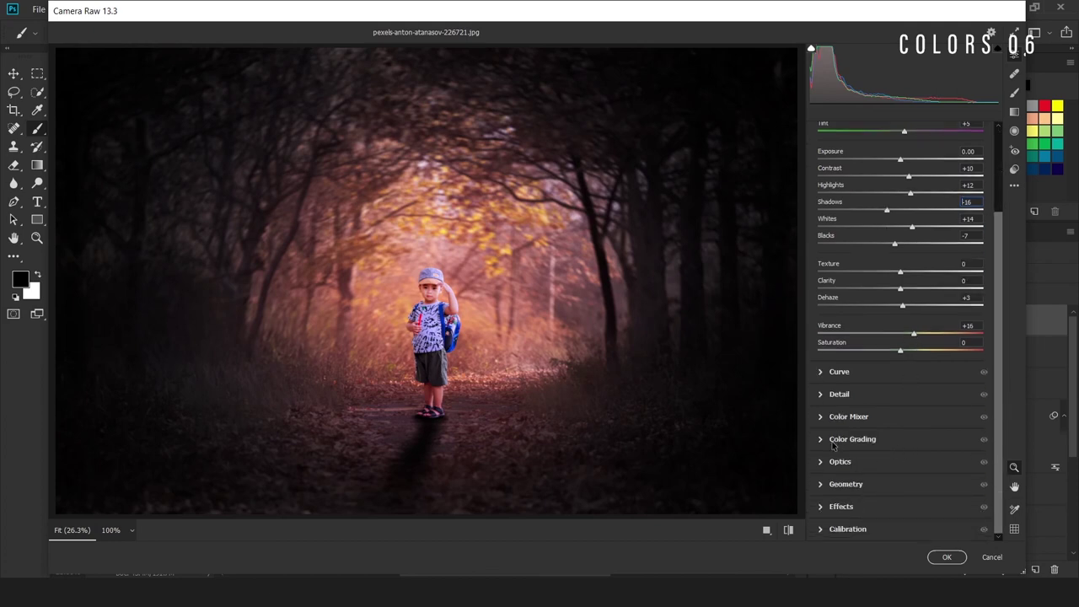
Color-grade the shadows purple (Hue 244, Sat 36) and the midtones orange-yellow (Hue 51, Sat 13).
click(850, 439)
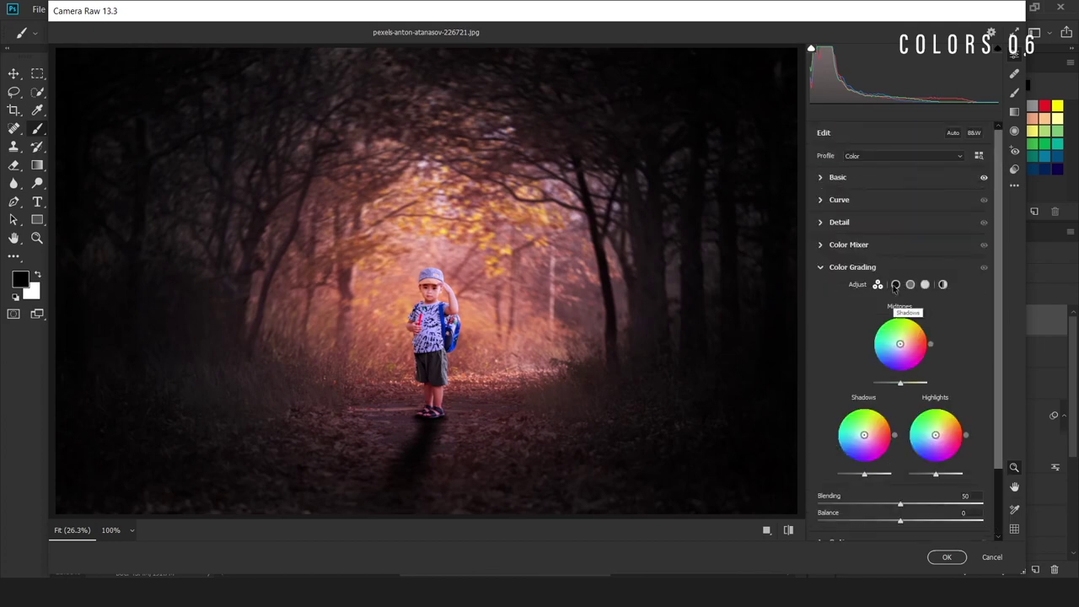
click(895, 285)
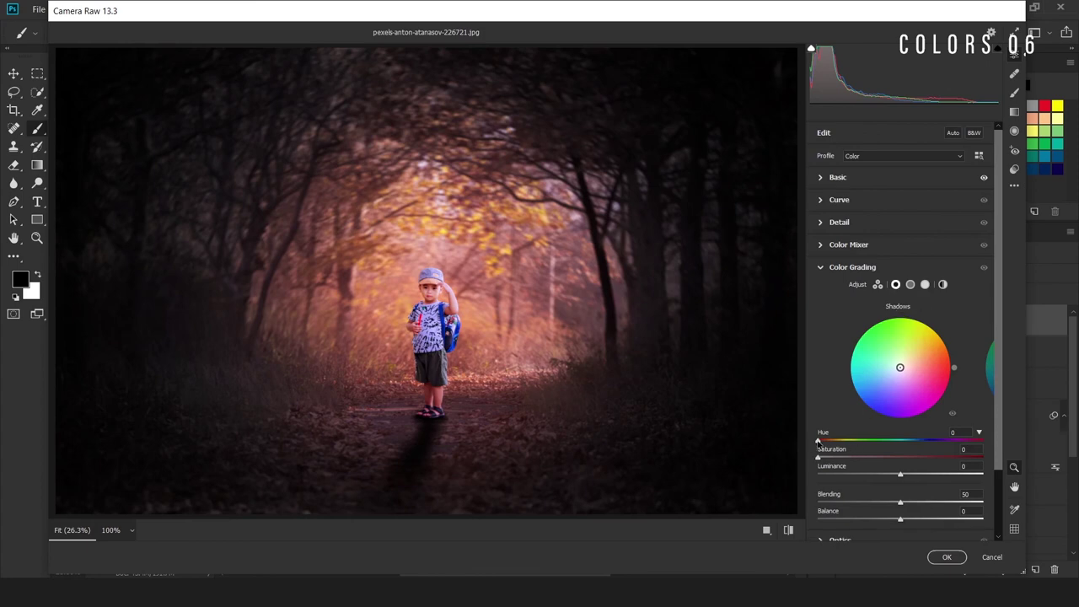
drag(821, 442, 931, 456)
drag(819, 458, 878, 459)
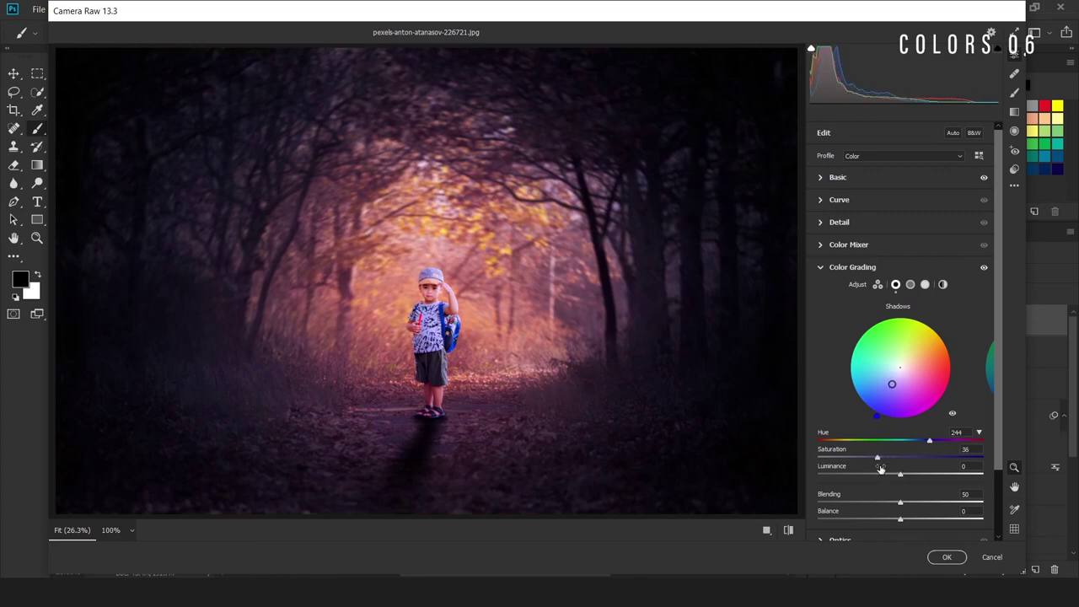
click(910, 284)
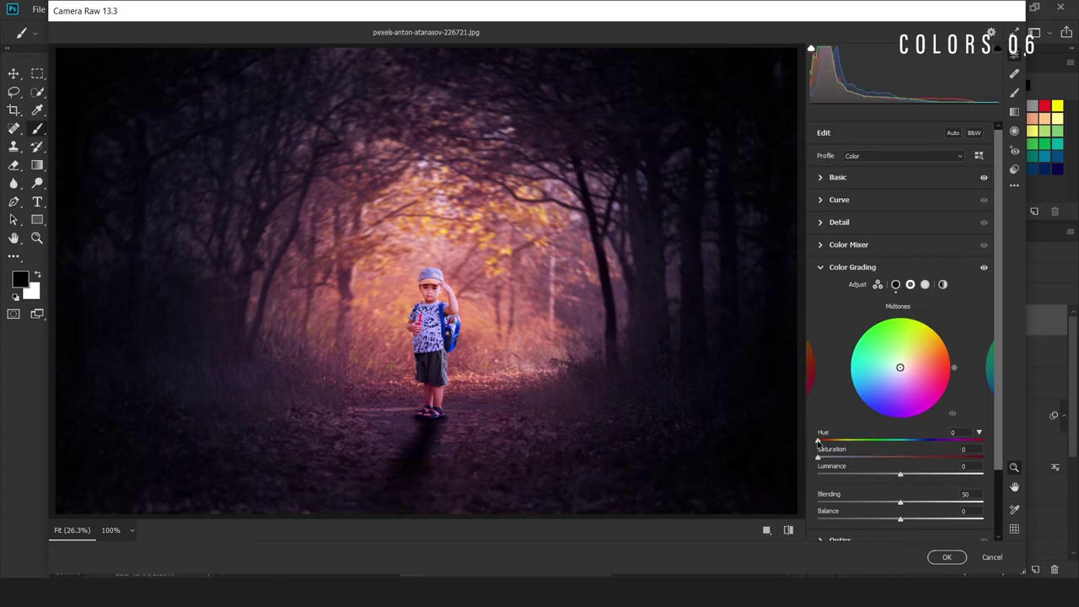
drag(818, 442, 844, 458)
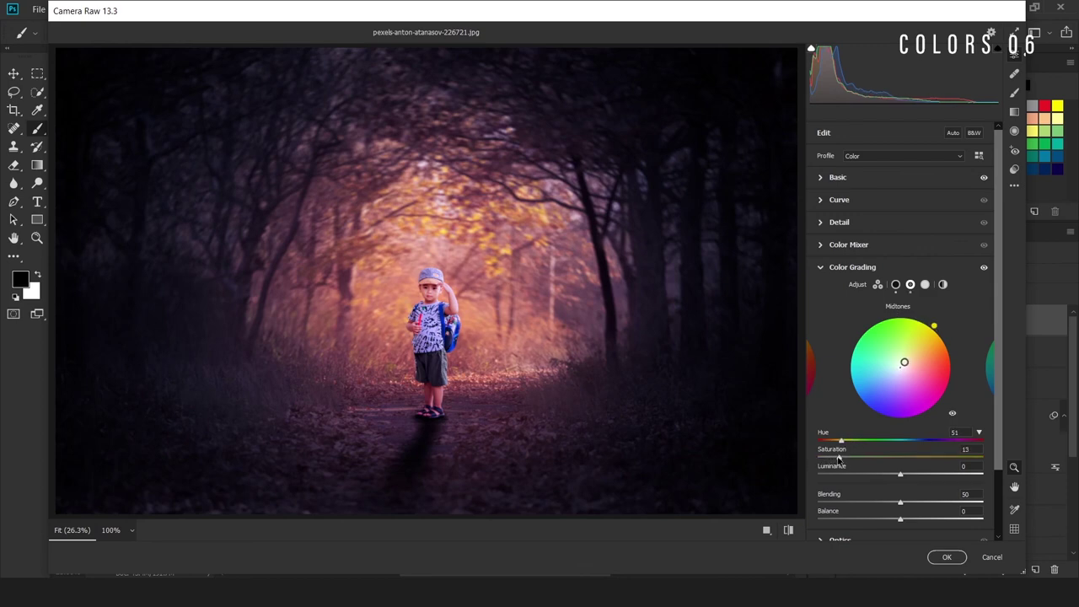
click(925, 284)
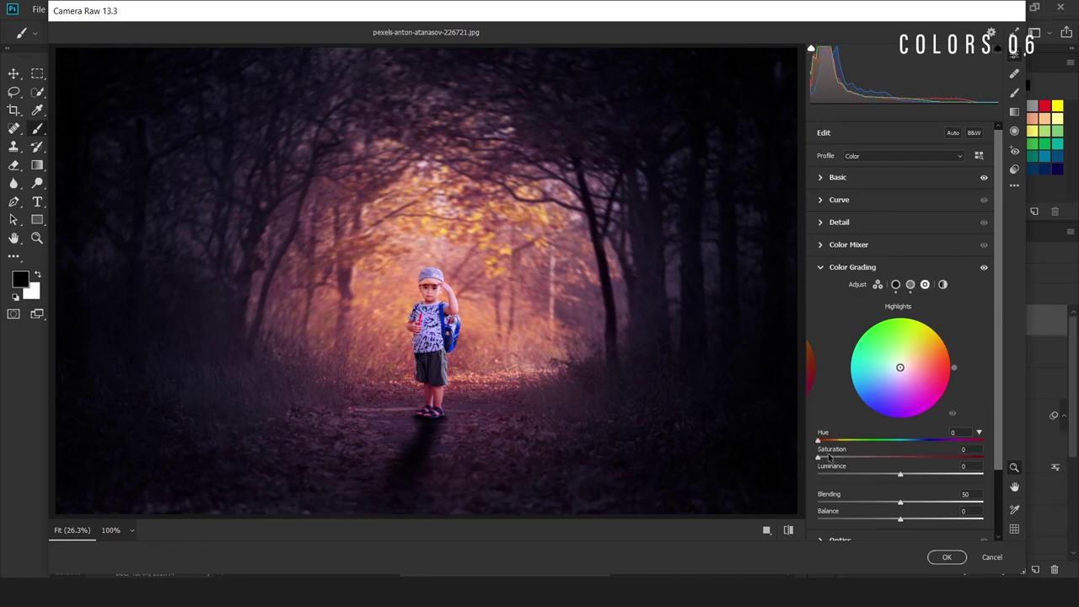
Add a -15 vignette with feather 100 and apply the Camera Raw filter.
scroll(849, 467, down, 3)
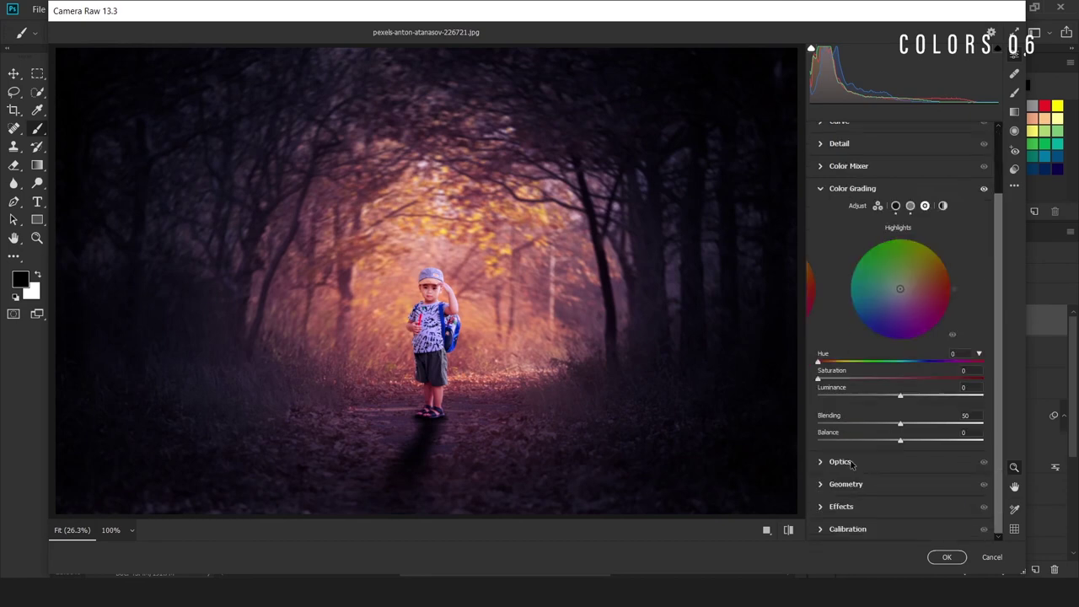
click(834, 506)
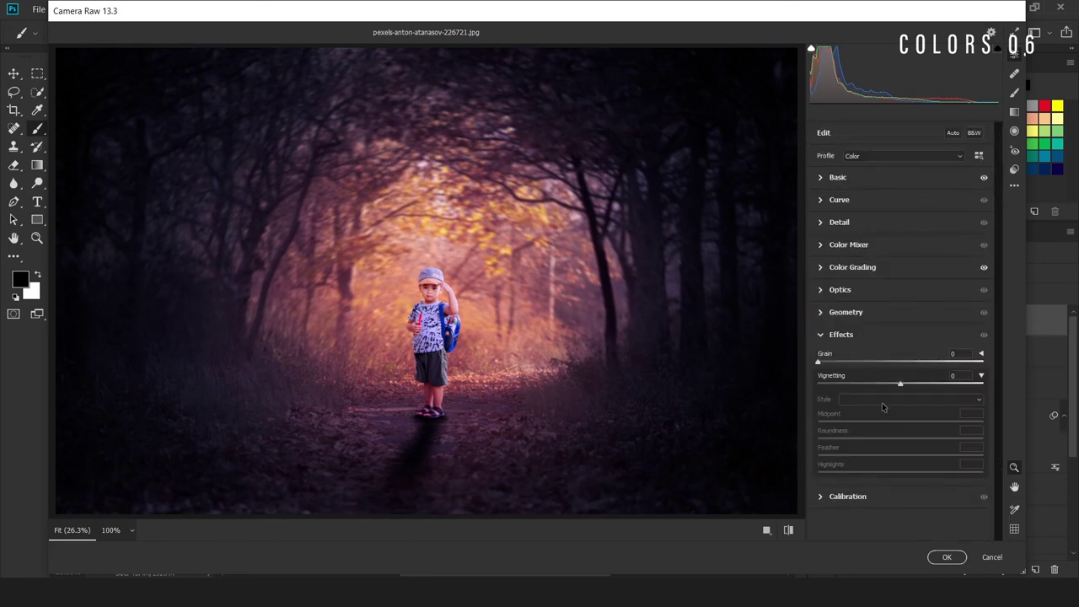
drag(901, 385, 888, 387)
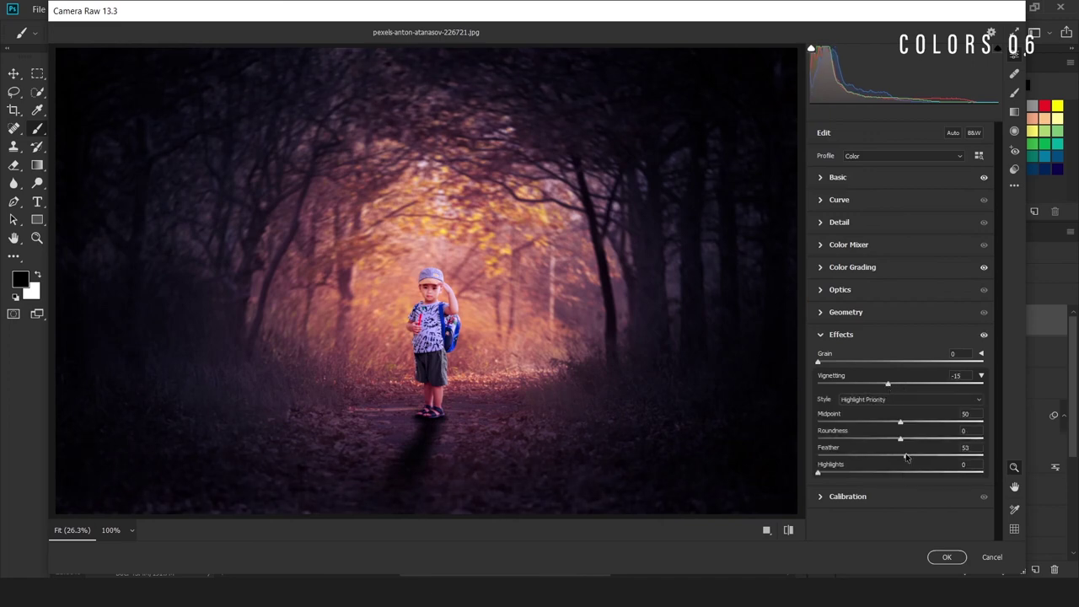
drag(900, 456, 1054, 464)
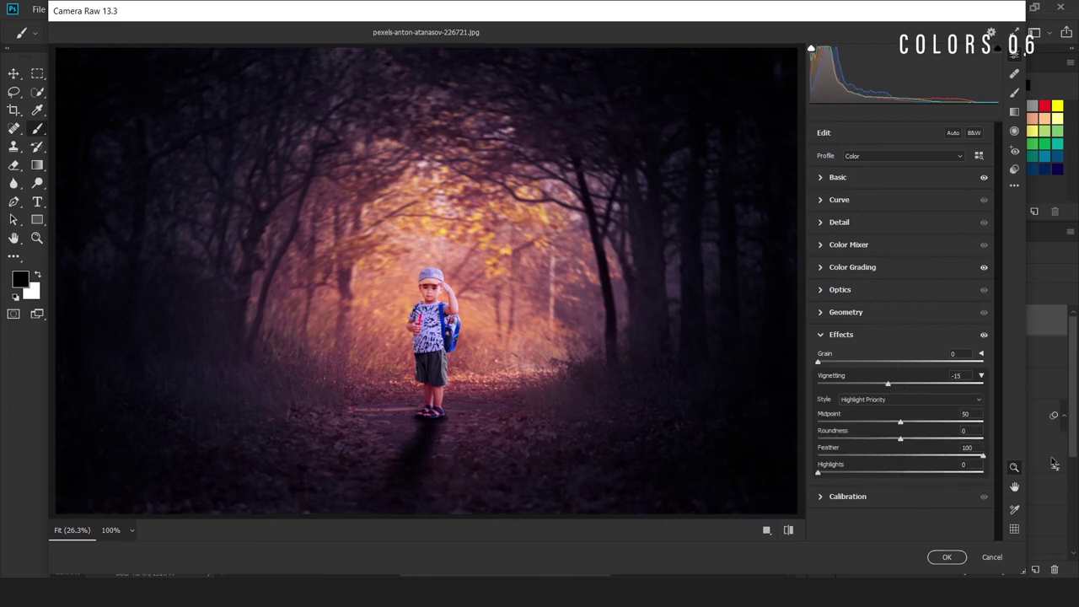
click(943, 557)
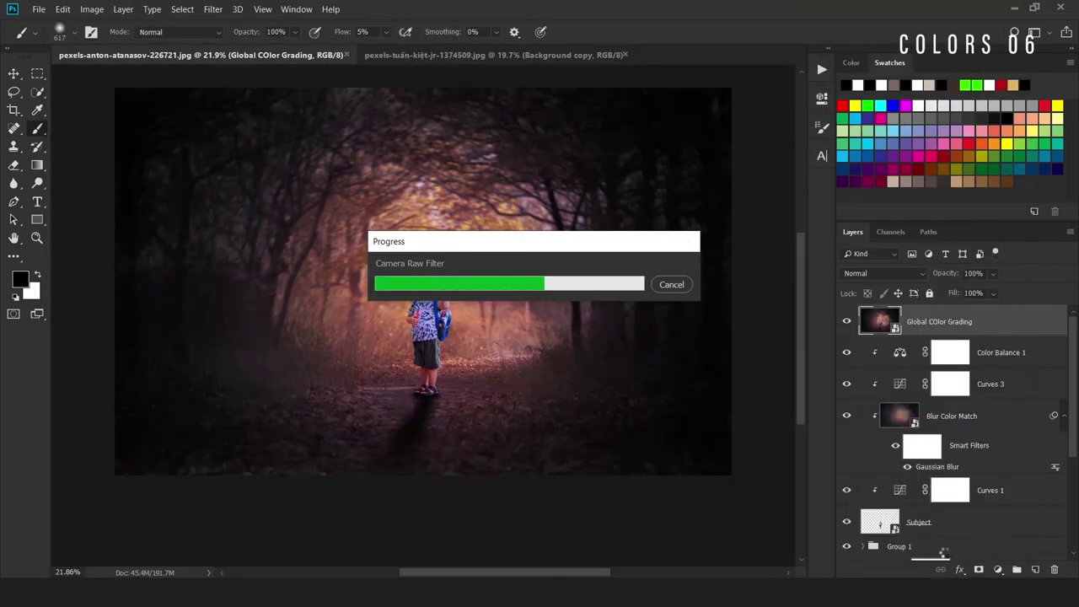
Fit the image on screen and hide the Global COlor Grading layer for a before/after comparison.
key(ctrl+0)
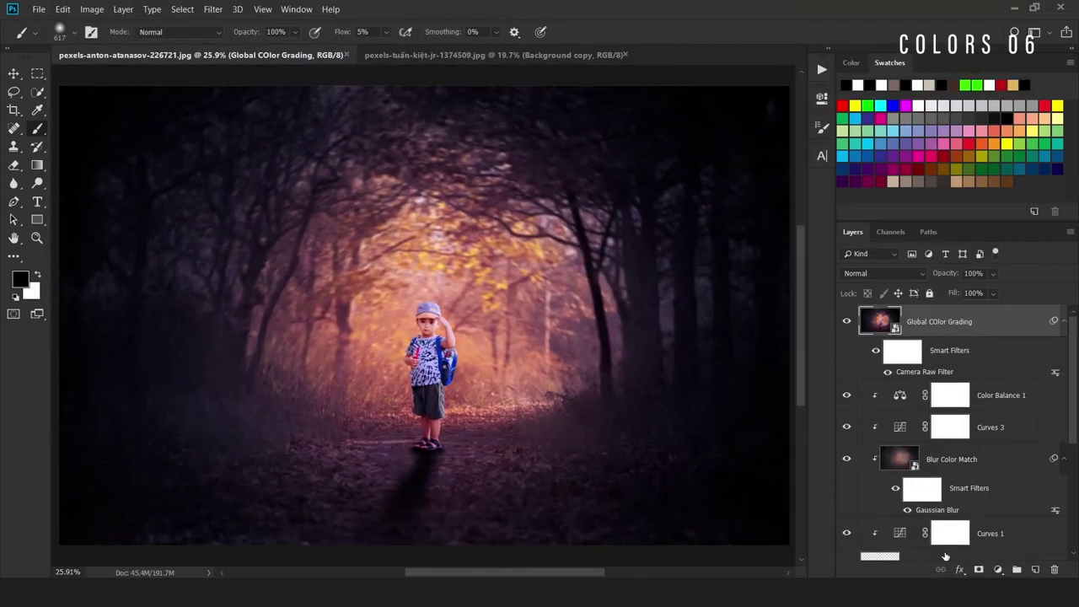
click(846, 321)
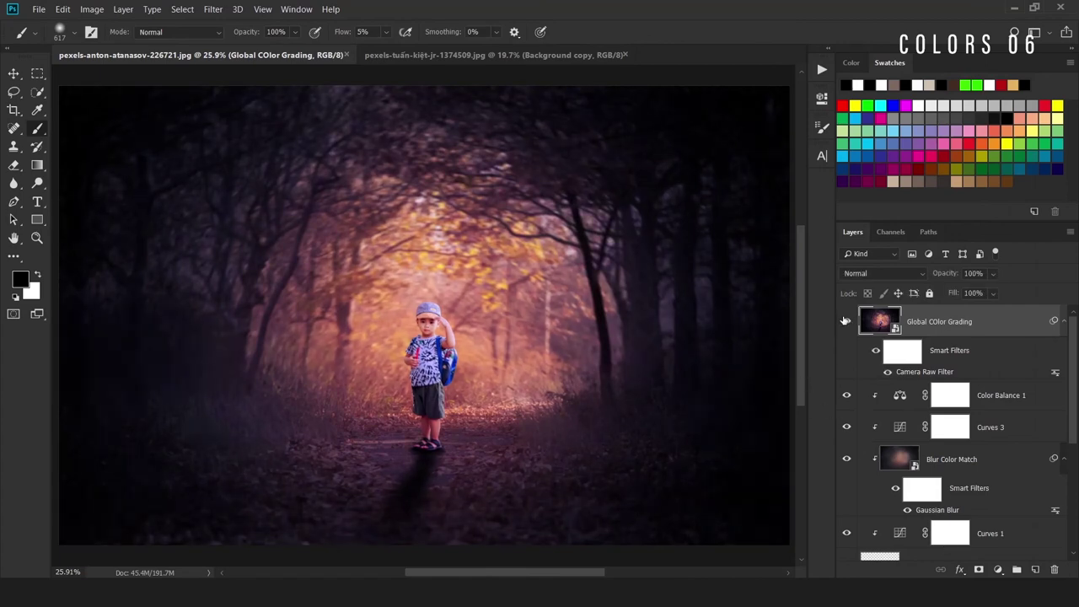